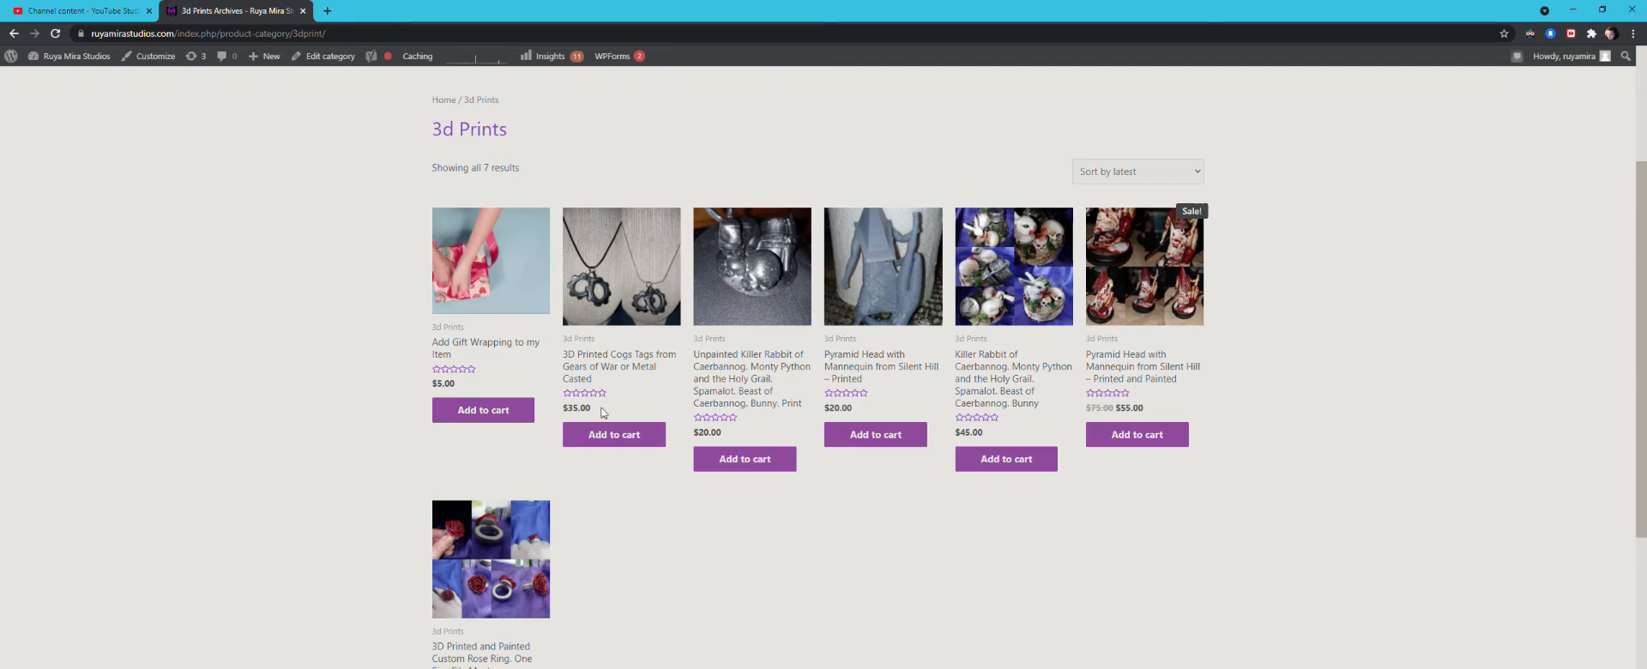
# Step: Add the printed and painted Pyramid Head with Mannequin to the cart and review the order and shipping options at checkout
pyautogui.click(1147, 439)
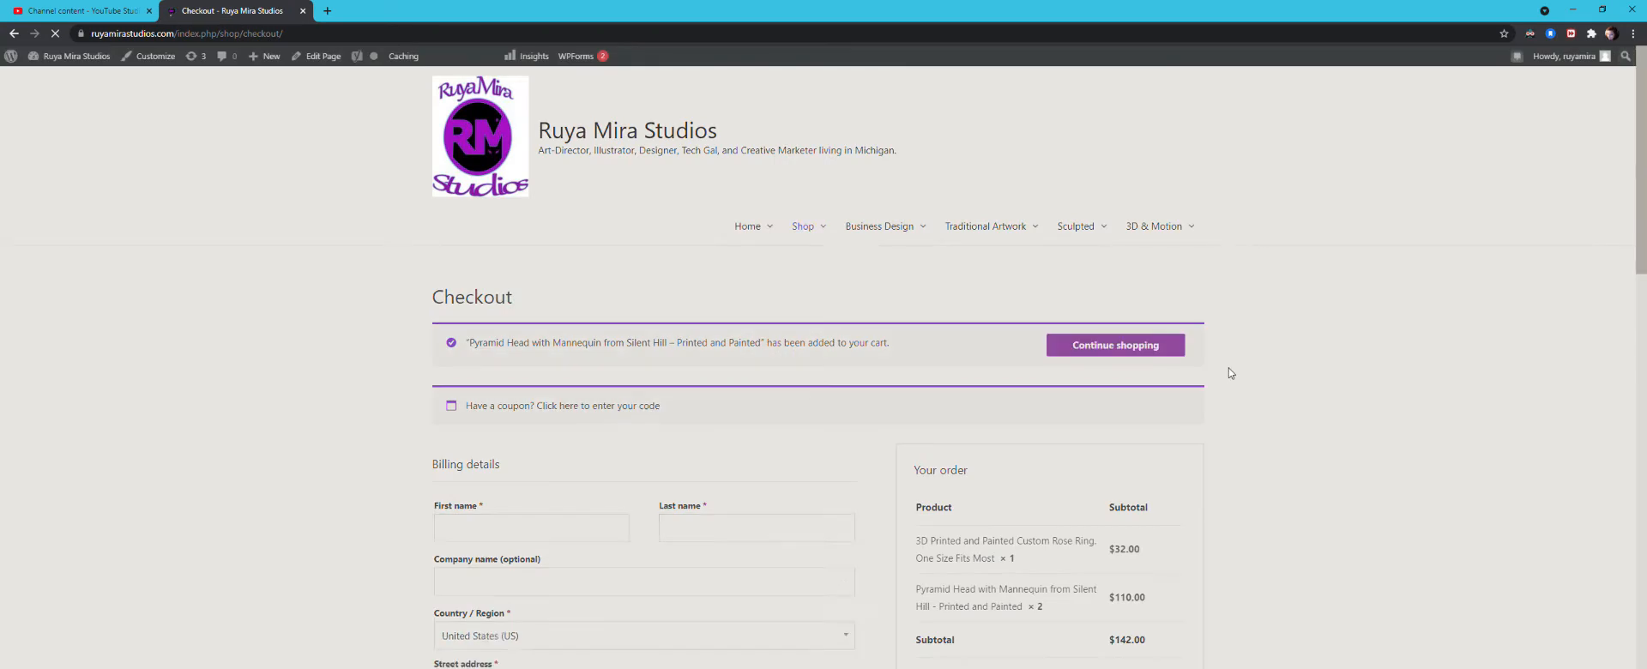
pyautogui.scroll(-2, 1231, 383)
pyautogui.scroll(-2, 1231, 386)
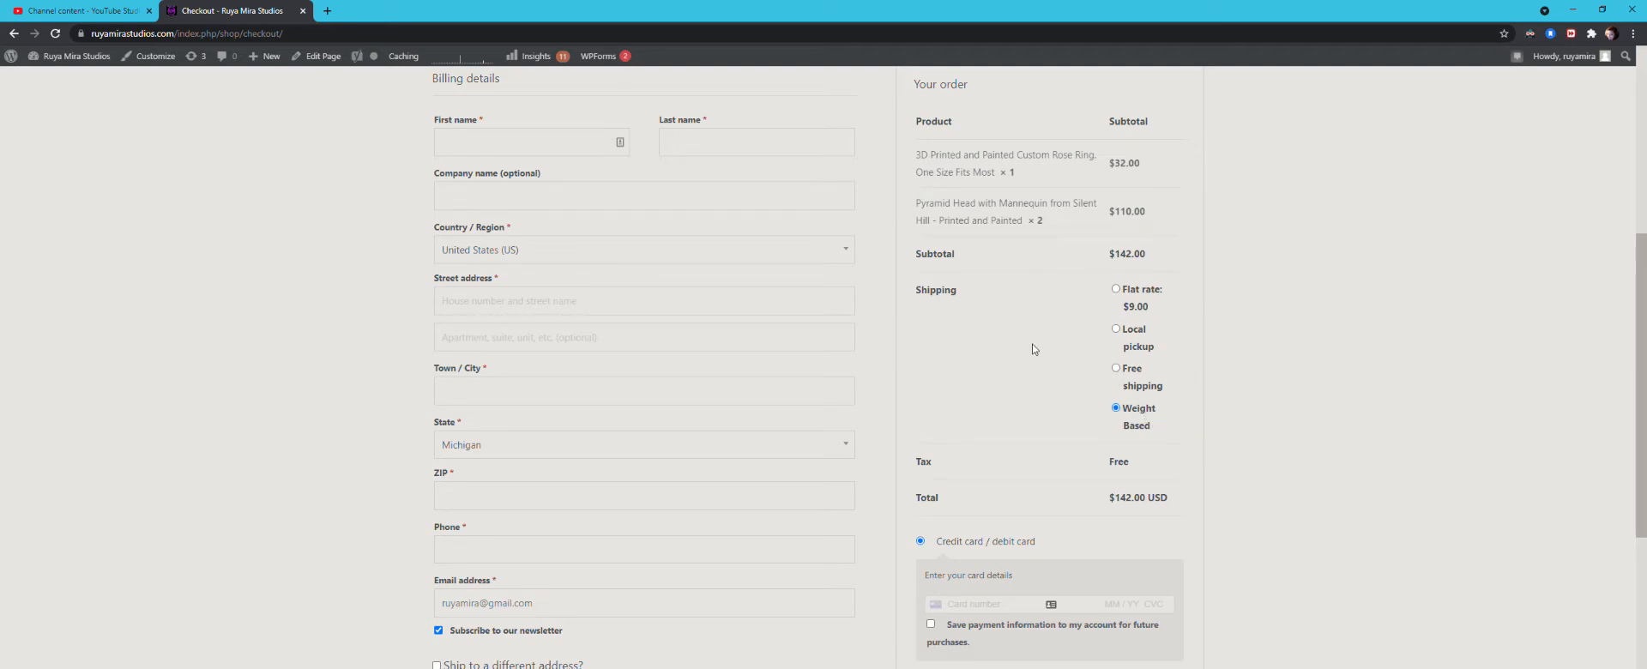
pyautogui.scroll(5, 1029, 369)
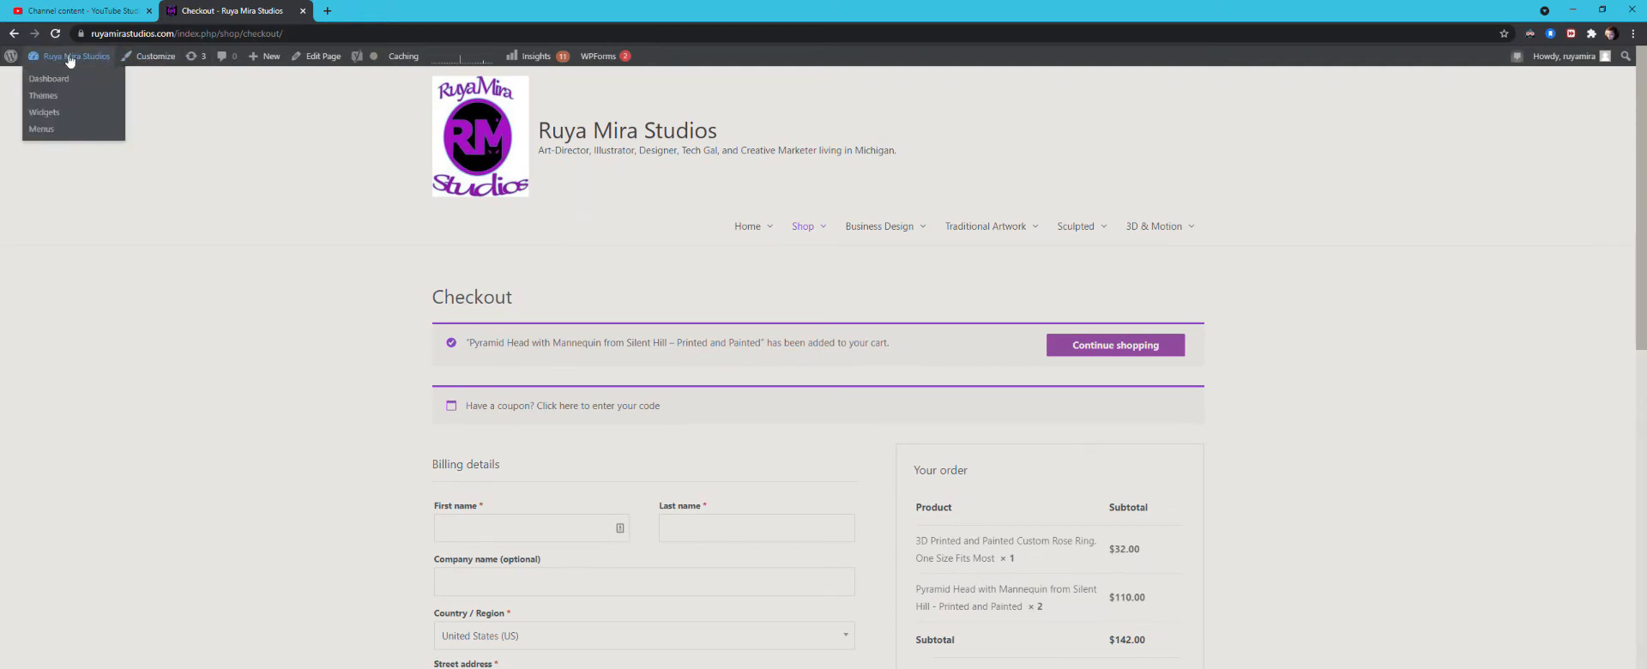
# Step: Go to the site's admin dashboard and open the list of all products
pyautogui.click(49, 79)
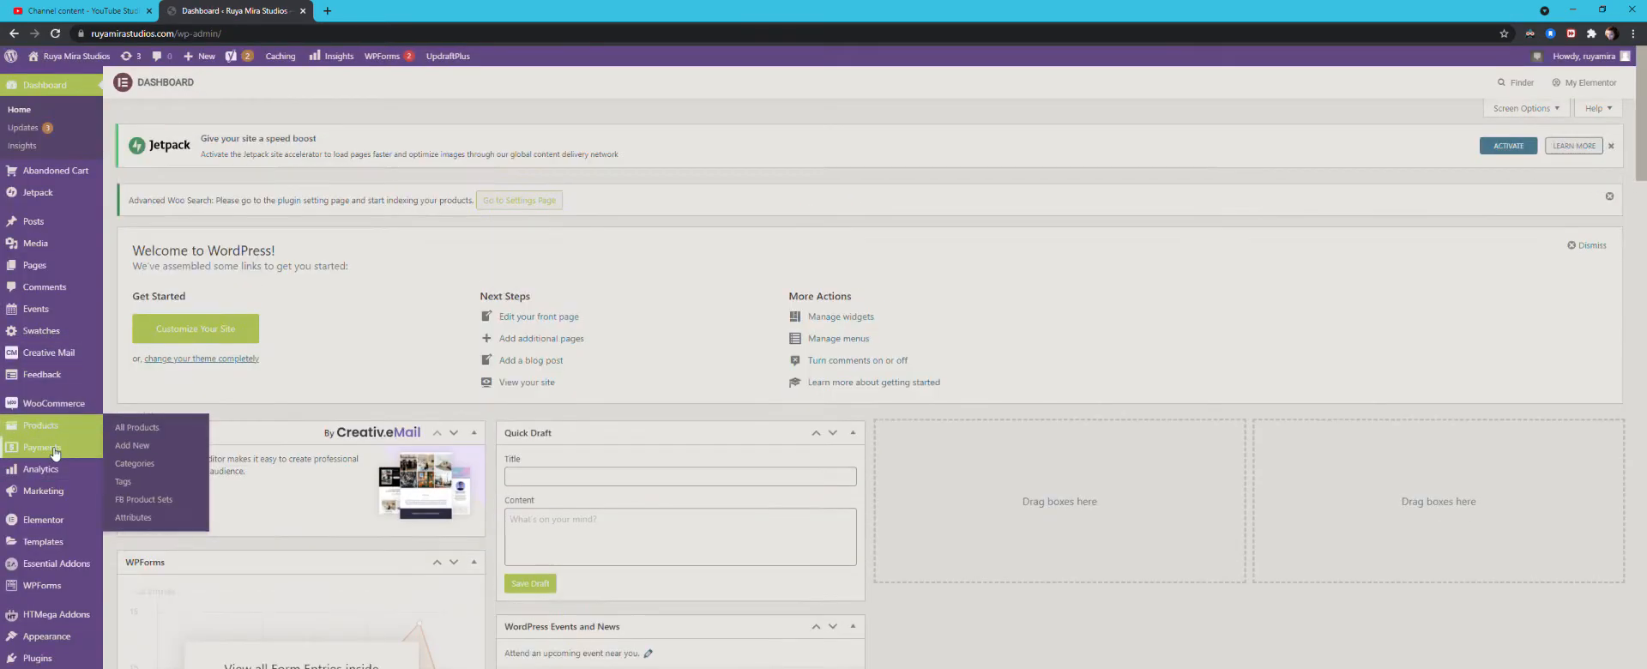
pyautogui.scroll(-2, 55, 515)
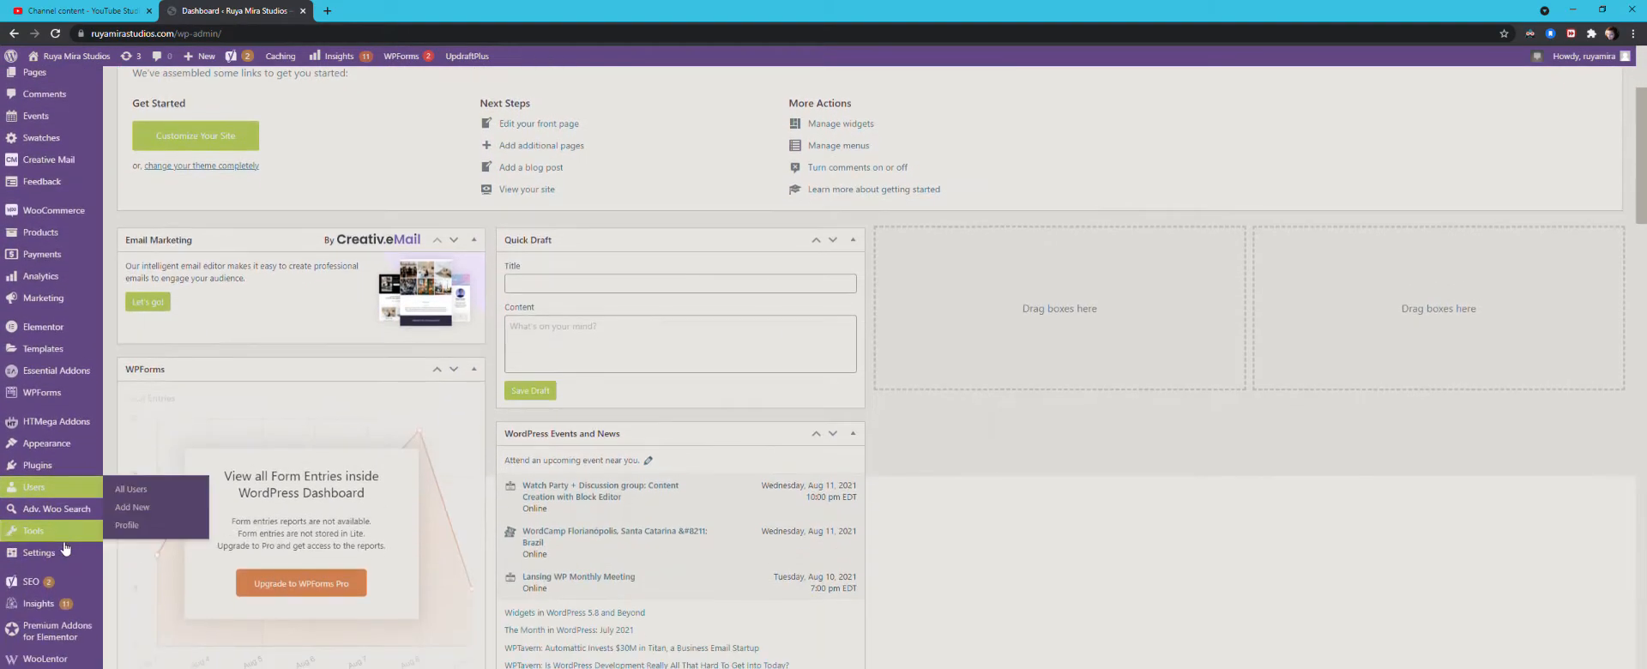
pyautogui.moveTo(53, 532)
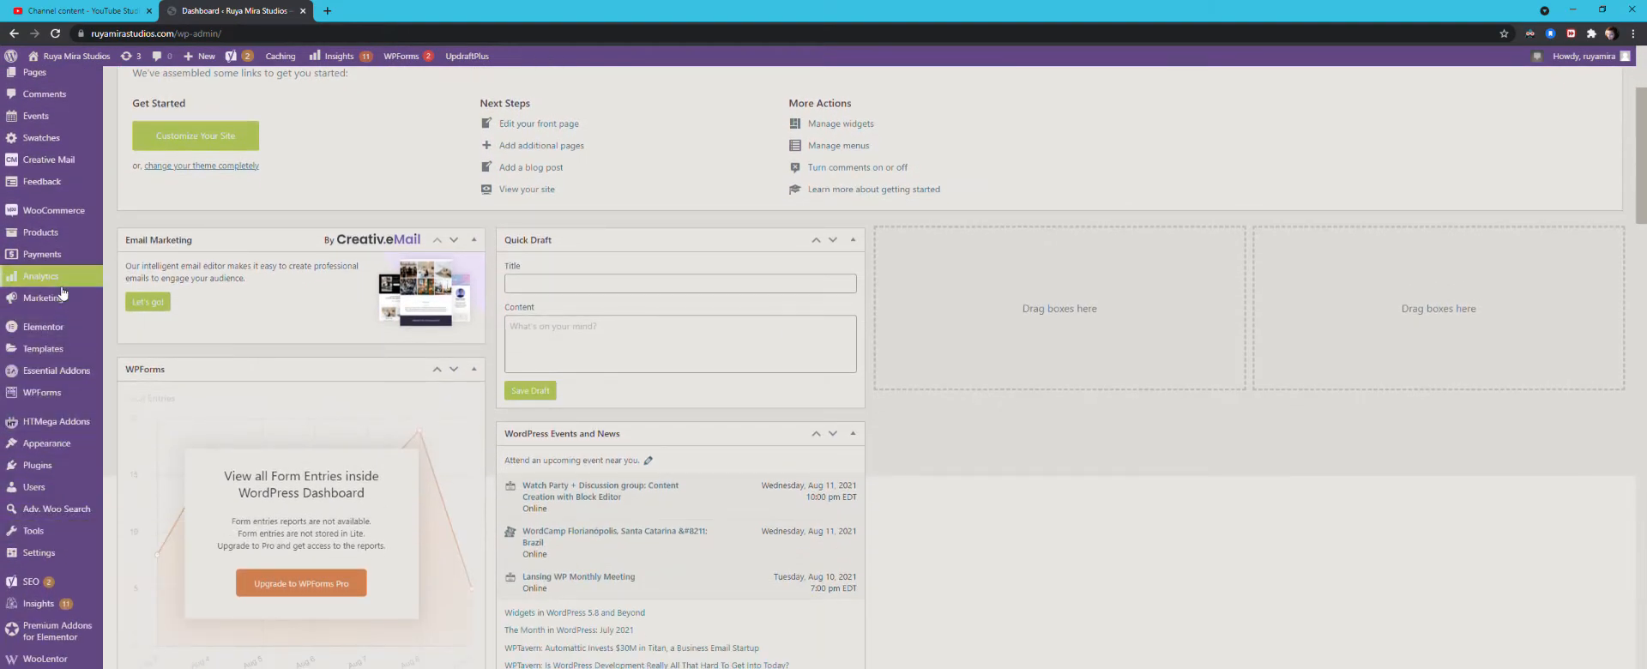
pyautogui.moveTo(61, 290)
pyautogui.scroll(2, 61, 292)
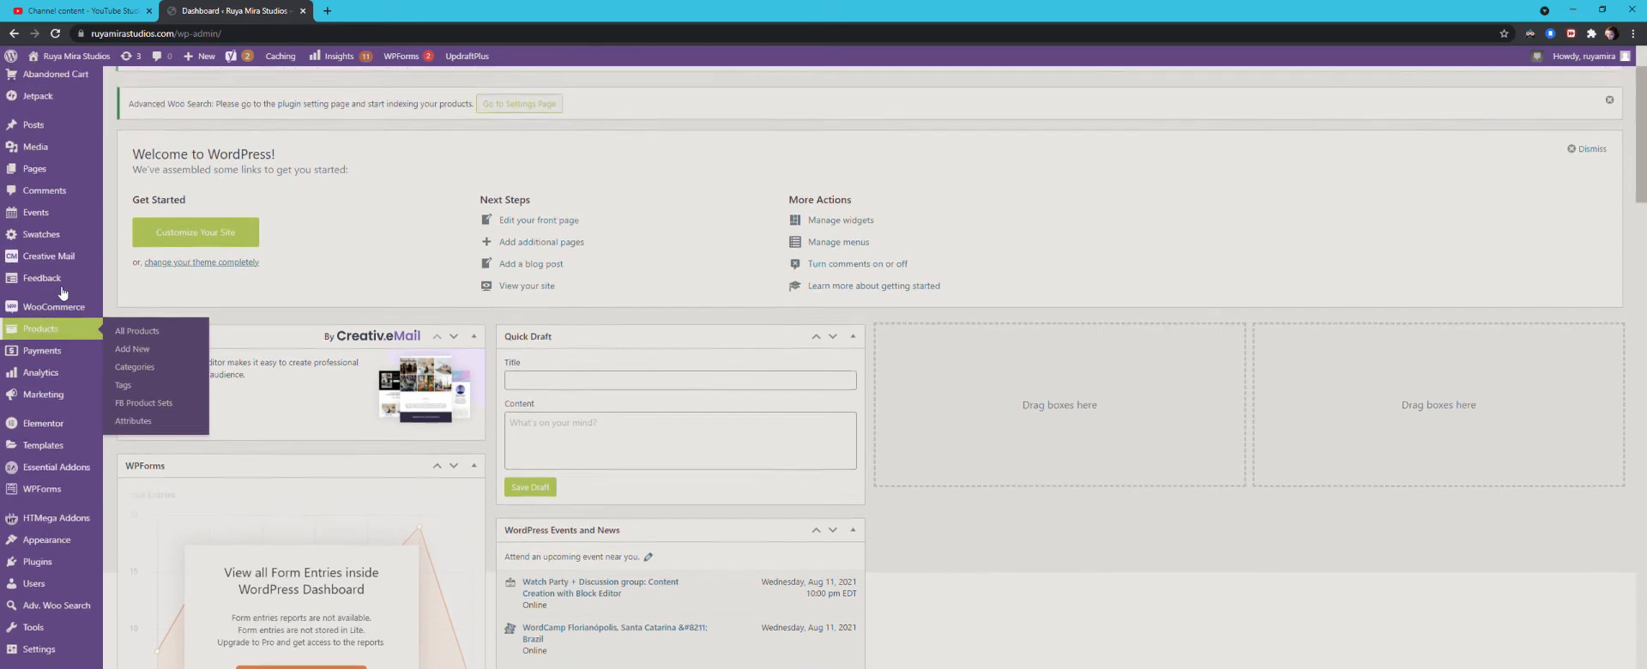
pyautogui.scroll(-3, 61, 291)
pyautogui.moveTo(37, 437)
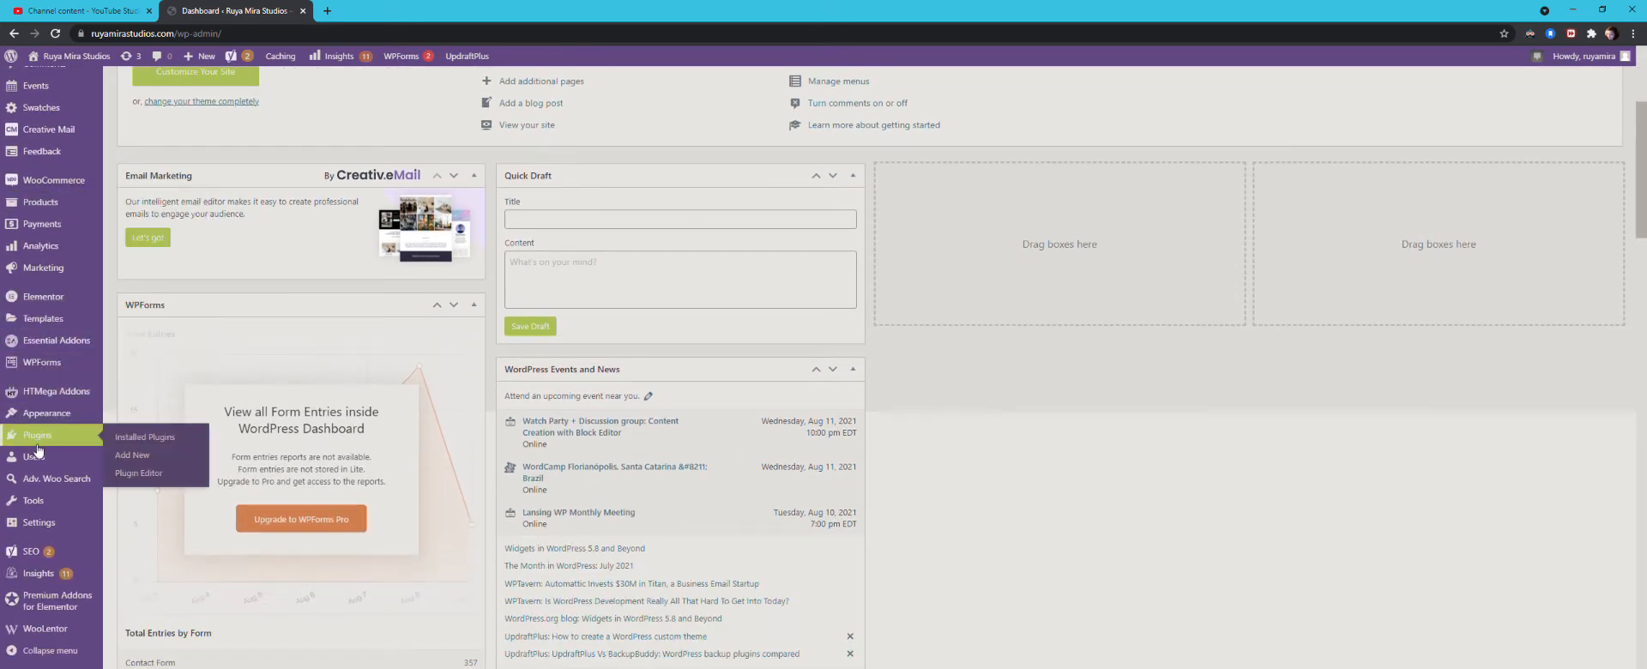
pyautogui.scroll(-1, 38, 448)
pyautogui.scroll(3, 37, 450)
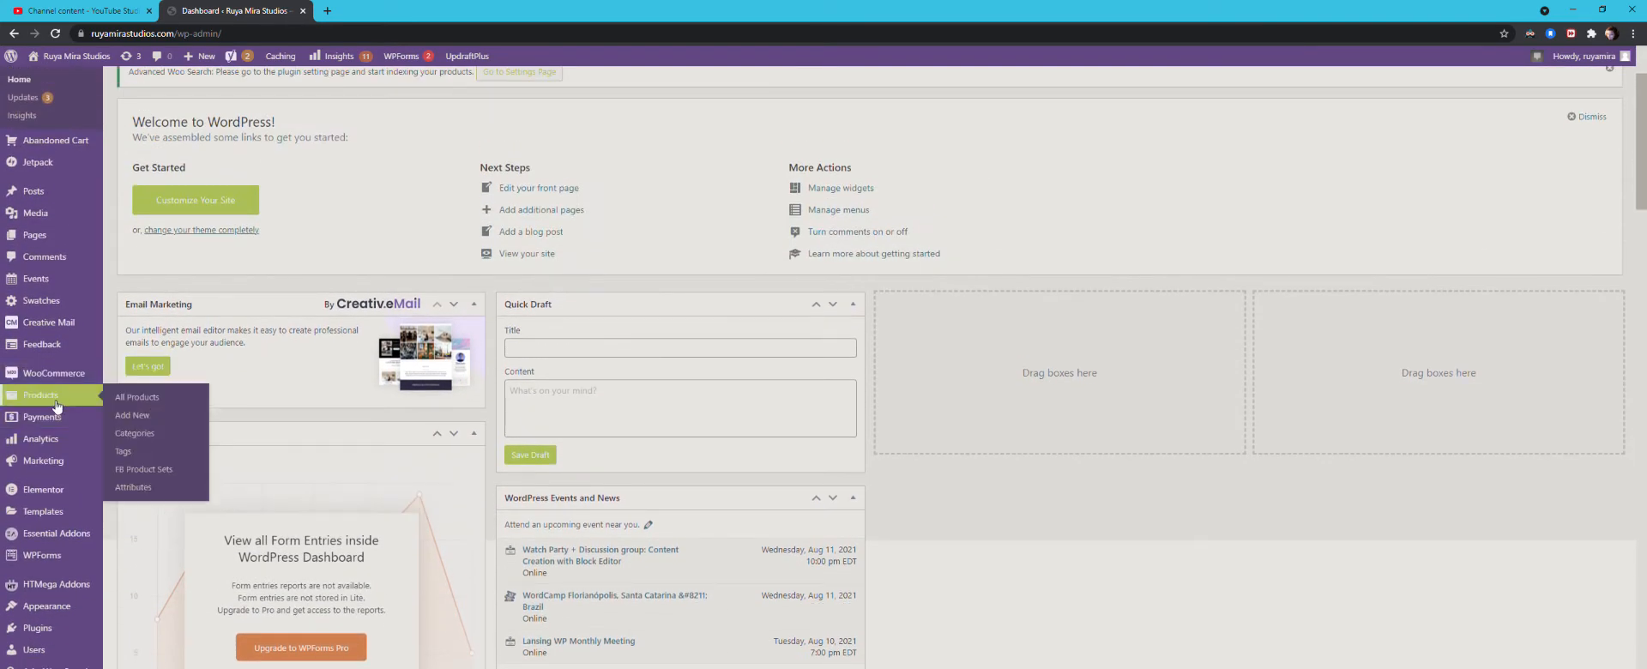
pyautogui.click(58, 406)
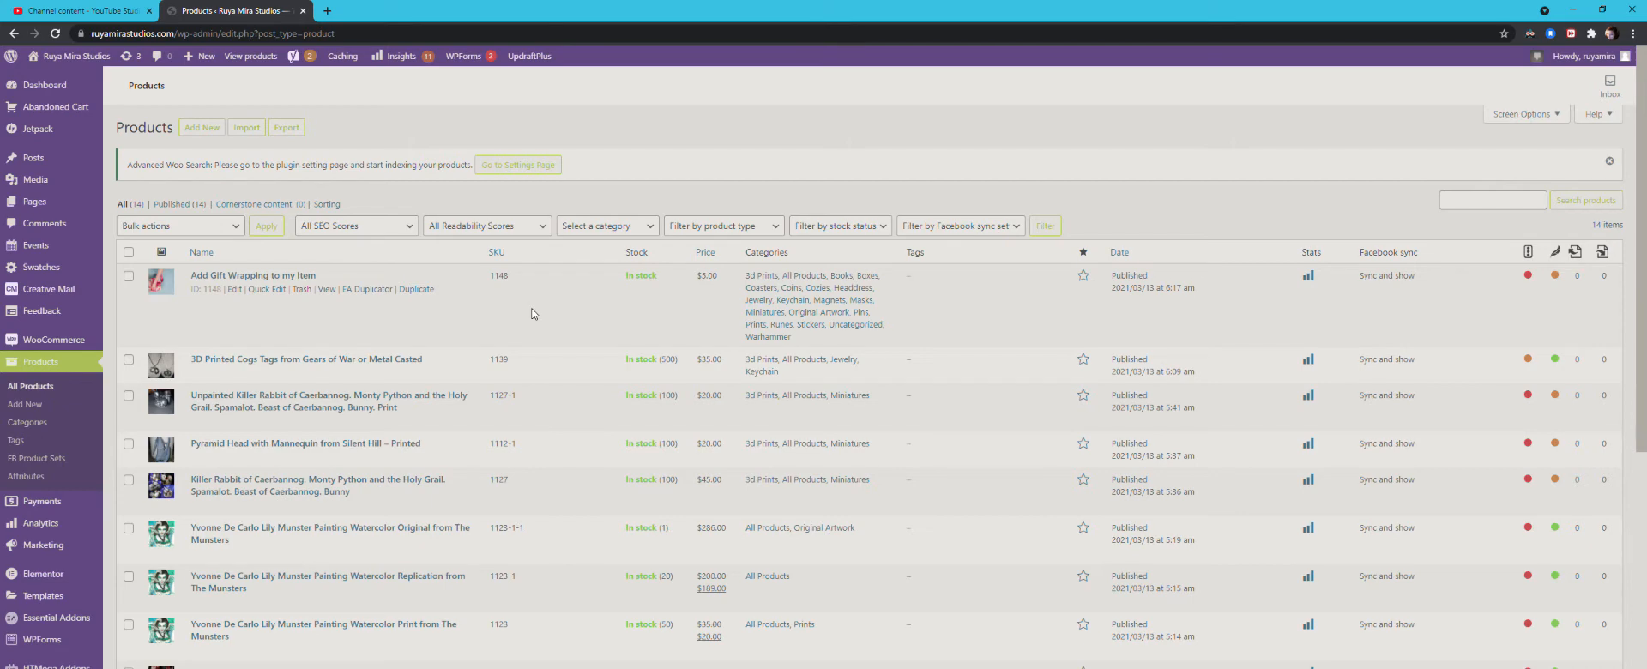
# Step: Open the Odins Rune on Natural Raw Jasper product for editing and review its title and description
pyautogui.scroll(-4, 533, 314)
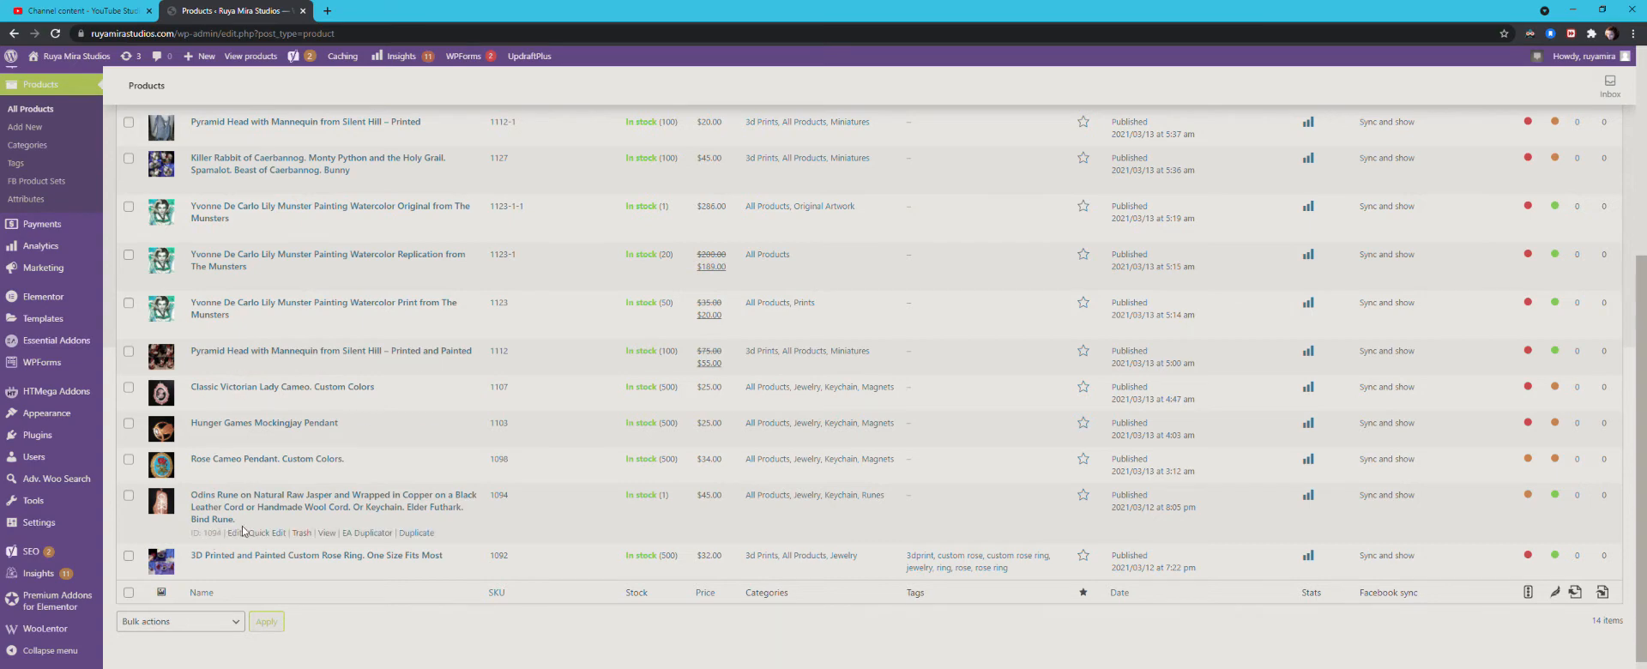
pyautogui.click(220, 507)
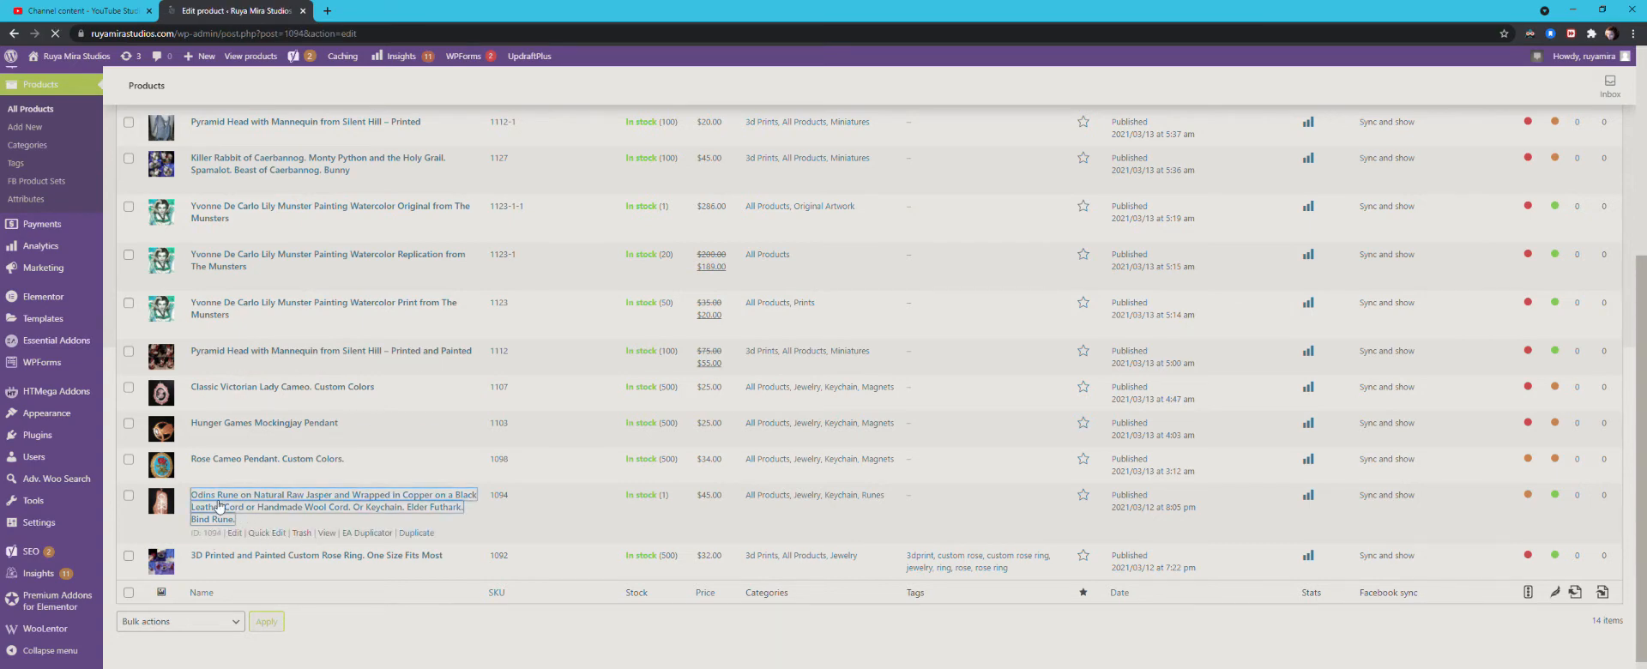
pyautogui.scroll(-3, 459, 422)
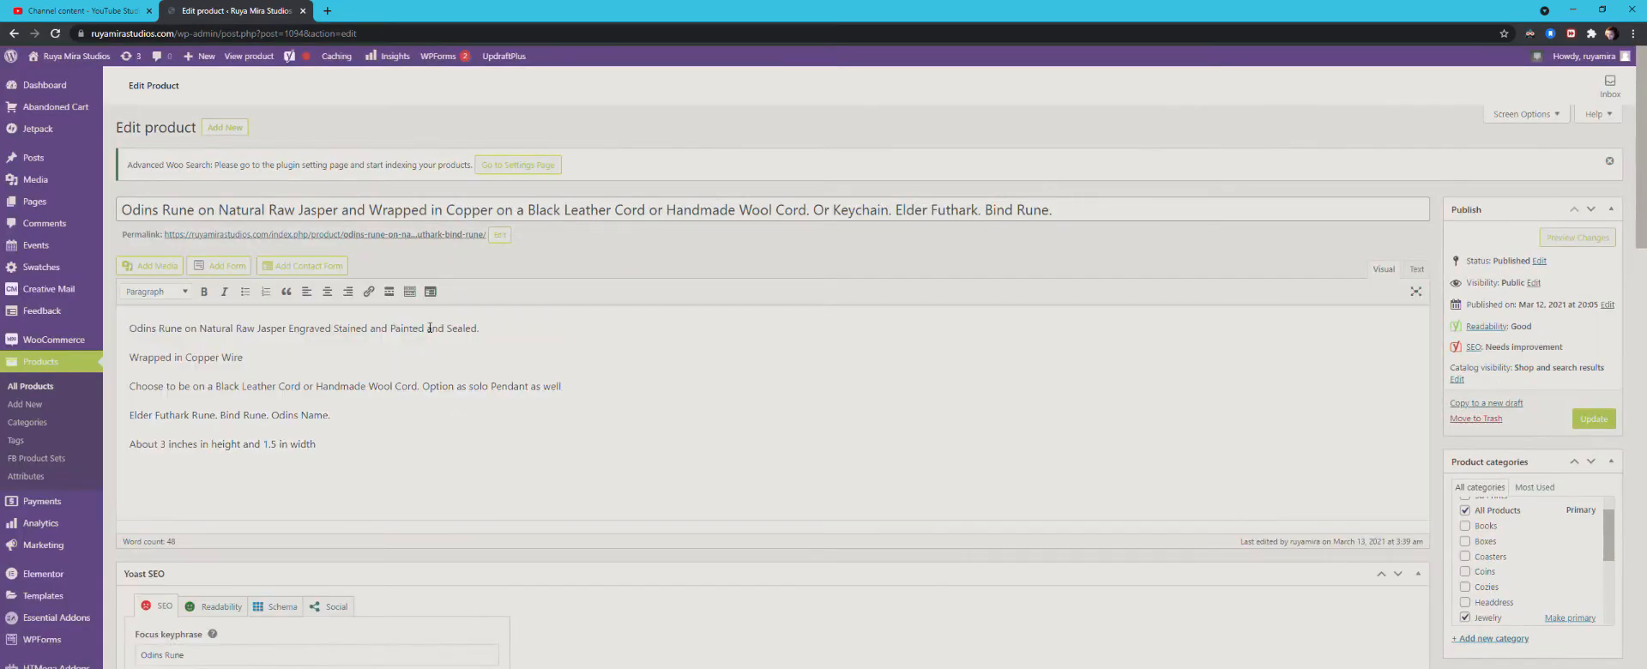
pyautogui.moveTo(123, 209); pyautogui.dragTo(390, 216)
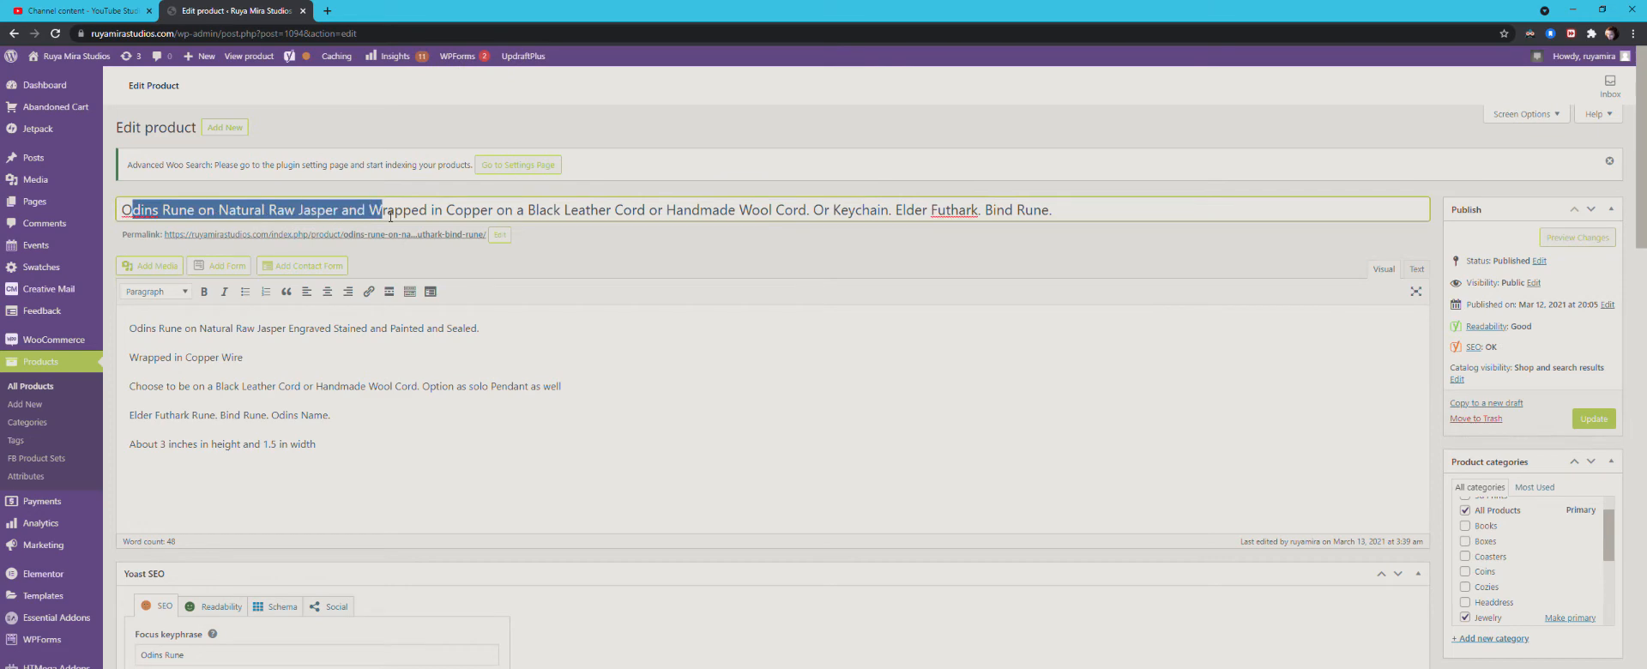
pyautogui.moveTo(128, 329); pyautogui.dragTo(260, 443)
pyautogui.scroll(-3, 356, 398)
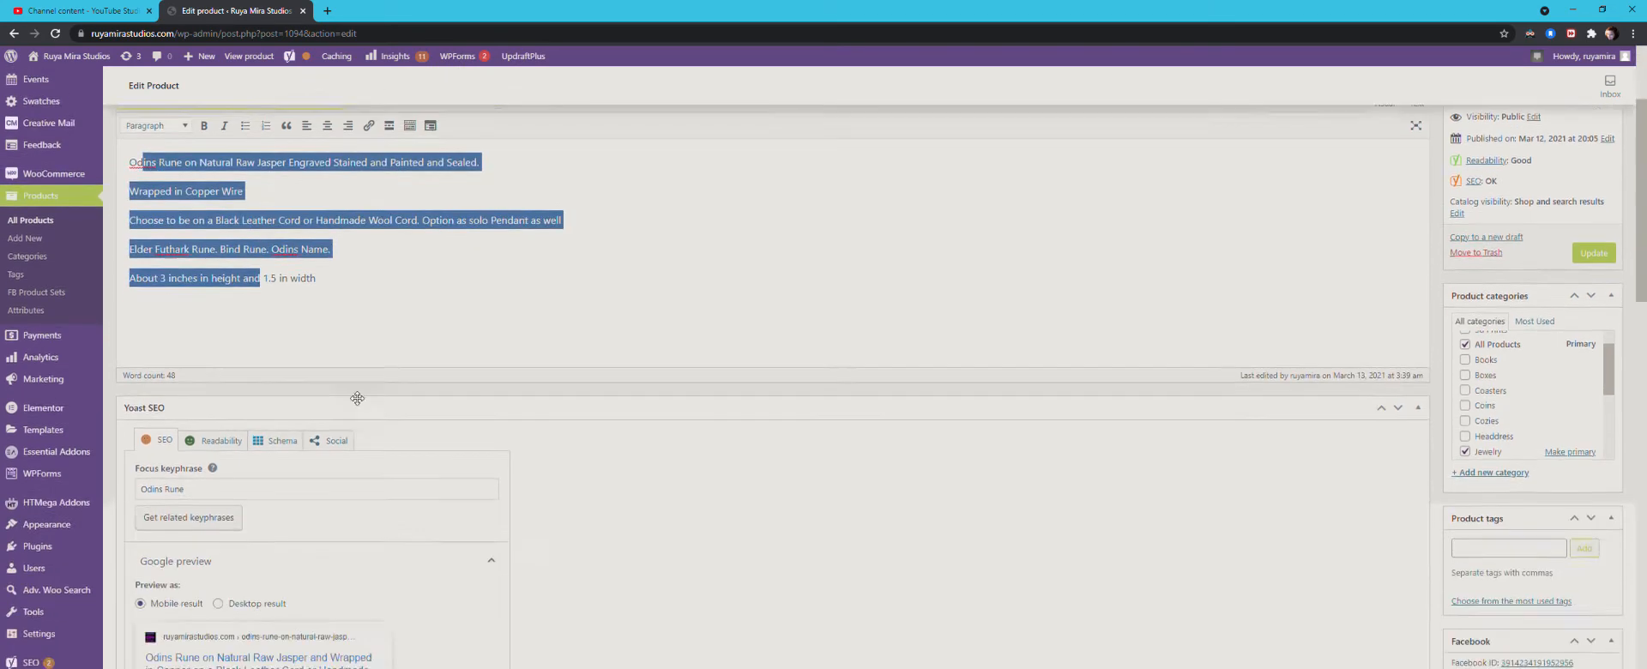
pyautogui.scroll(-2, 356, 397)
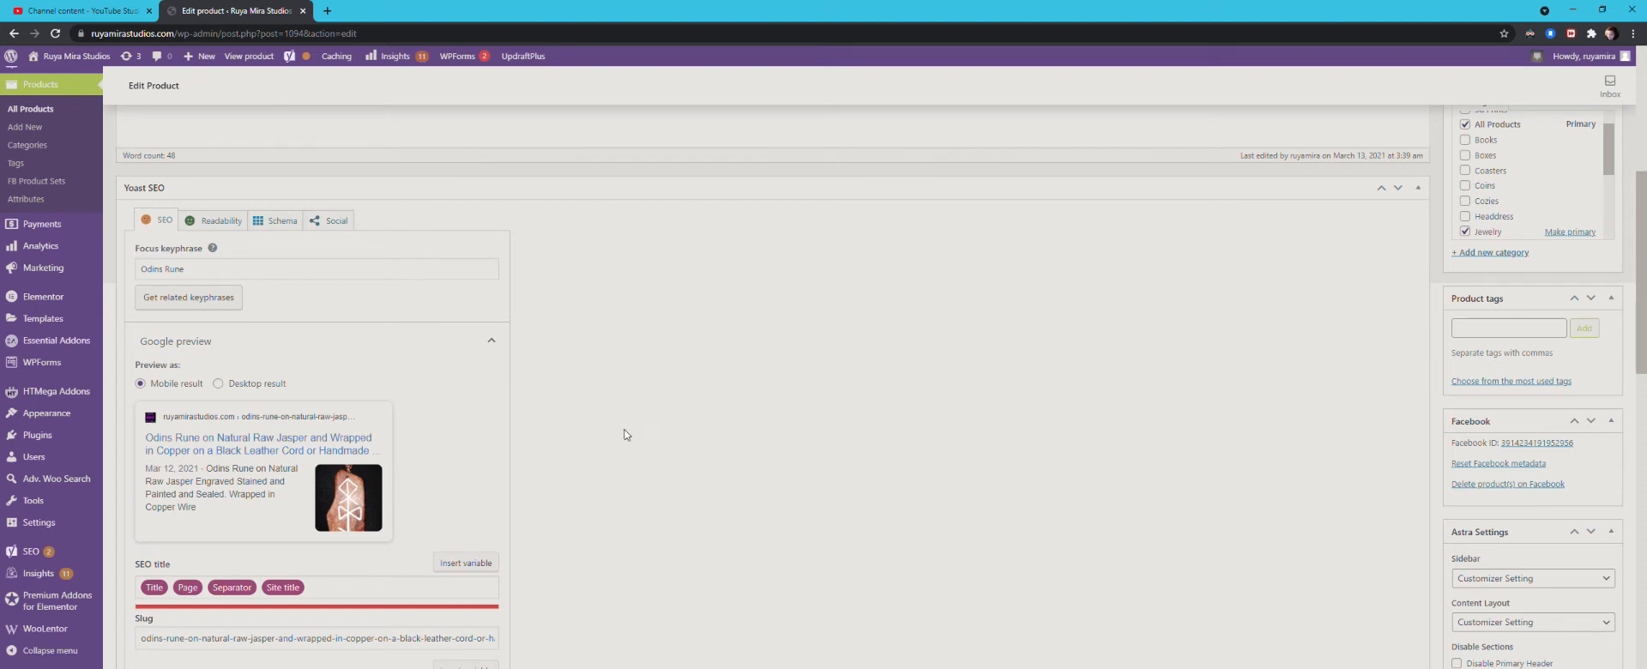
# Step: Review the rune product's Yoast readability and SEO settings, including the Google preview and meta description
pyautogui.click(221, 222)
pyautogui.click(155, 220)
pyautogui.scroll(-10, 1015, 414)
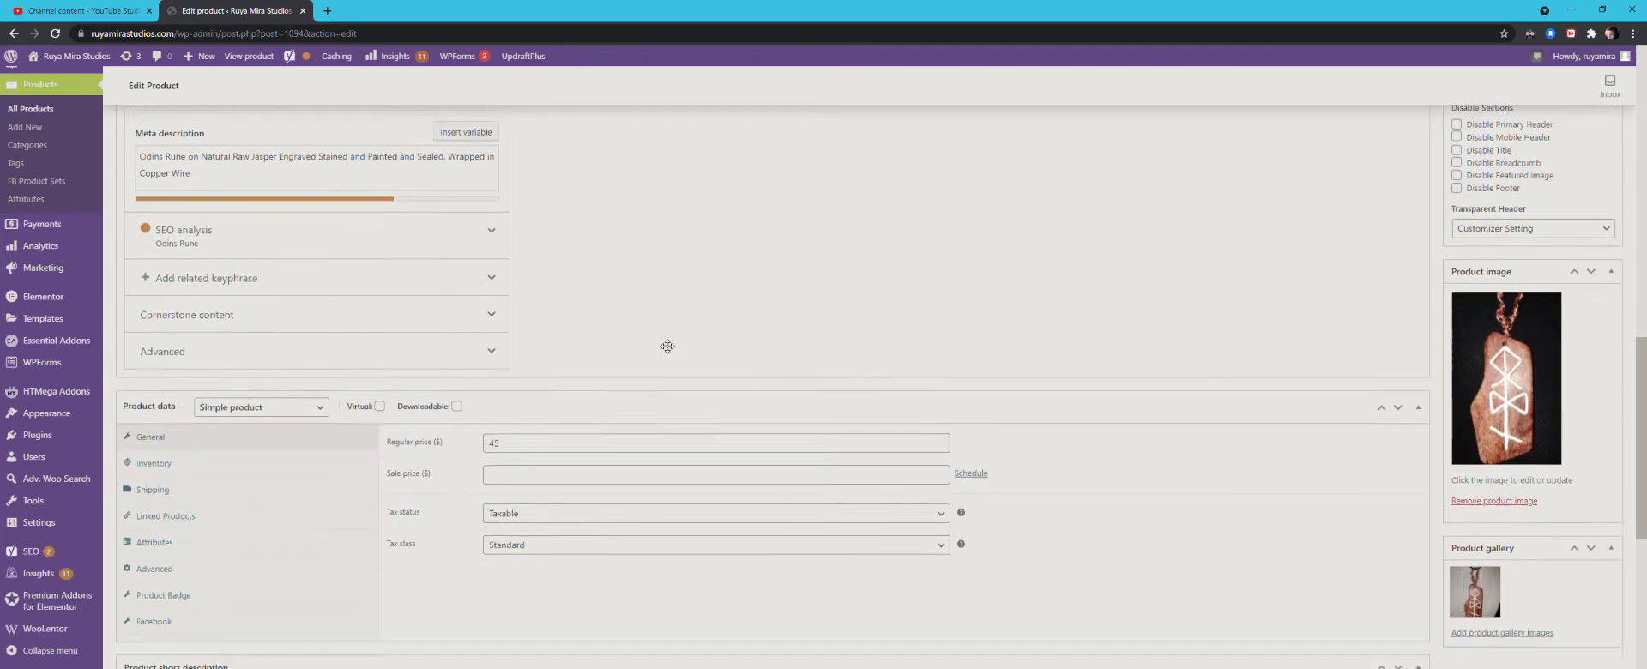
pyautogui.scroll(5, 660, 344)
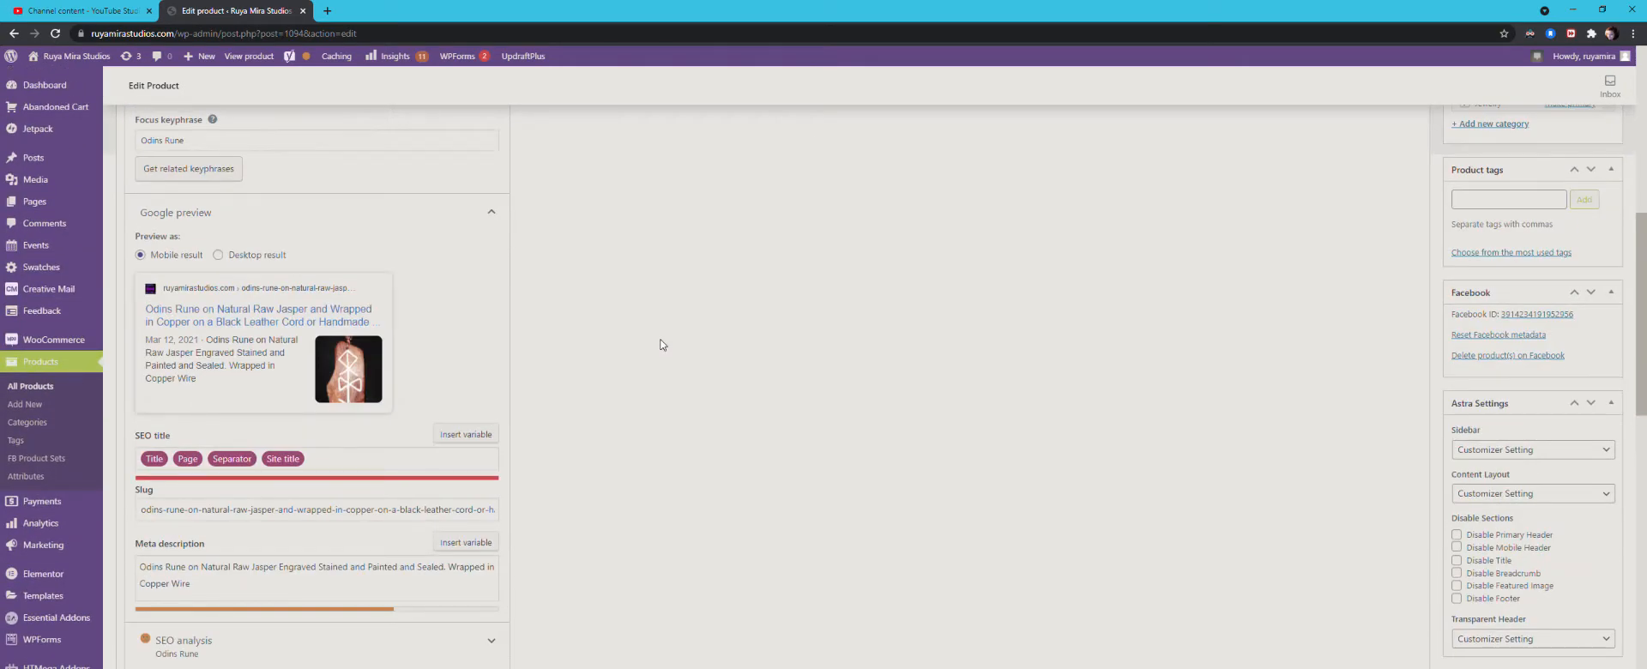
pyautogui.scroll(-6, 660, 344)
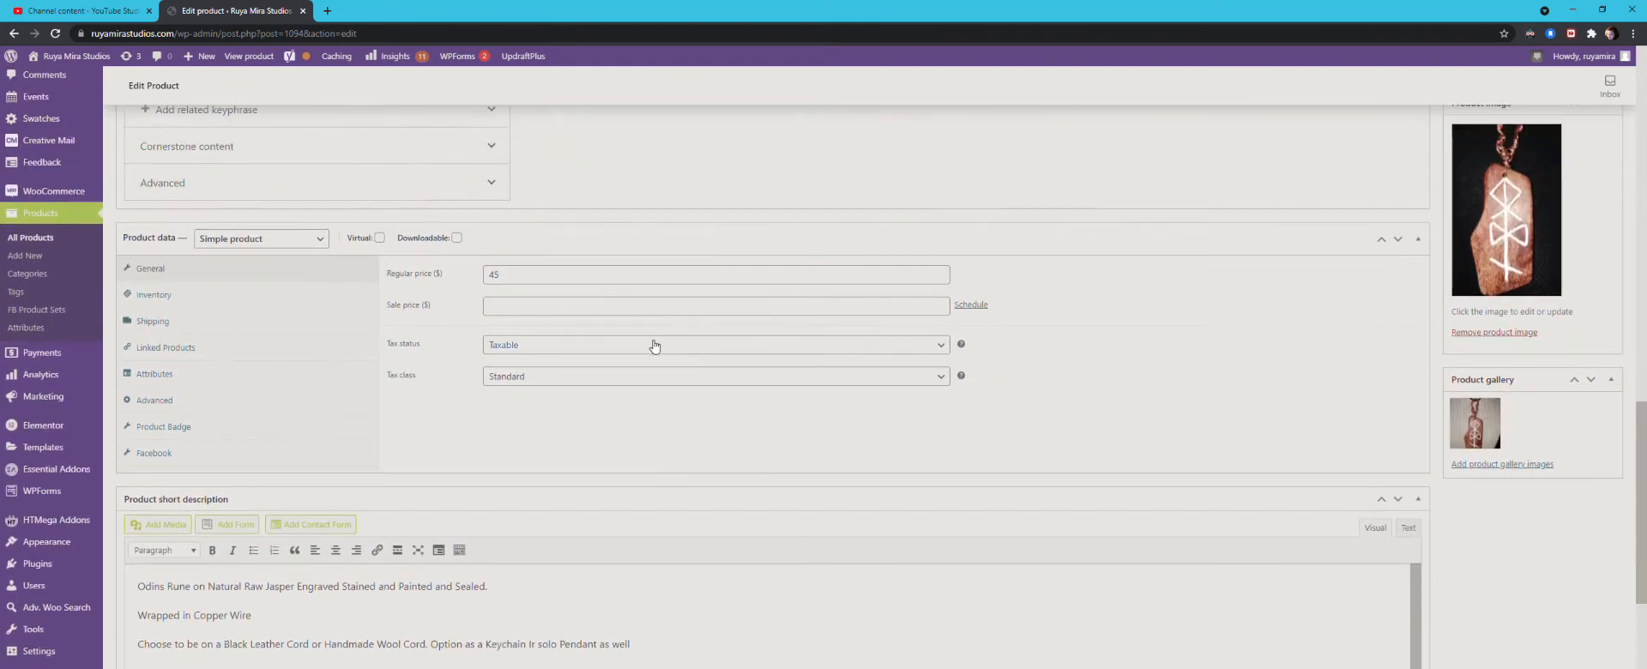
# Step: Examine the rune product's regular price, sale price, tax status and tax class
pyautogui.click(542, 278)
pyautogui.click(511, 310)
pyautogui.click(515, 273)
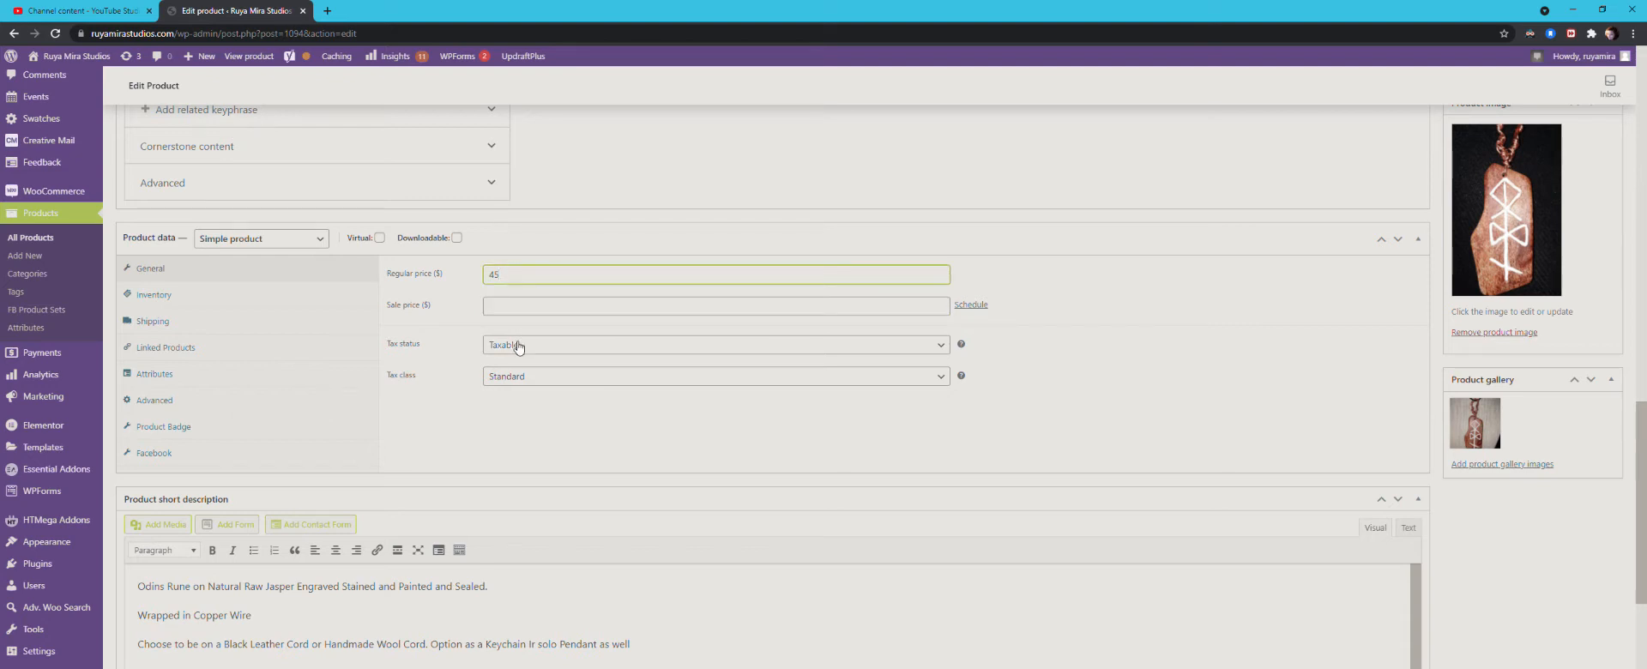
pyautogui.click(514, 382)
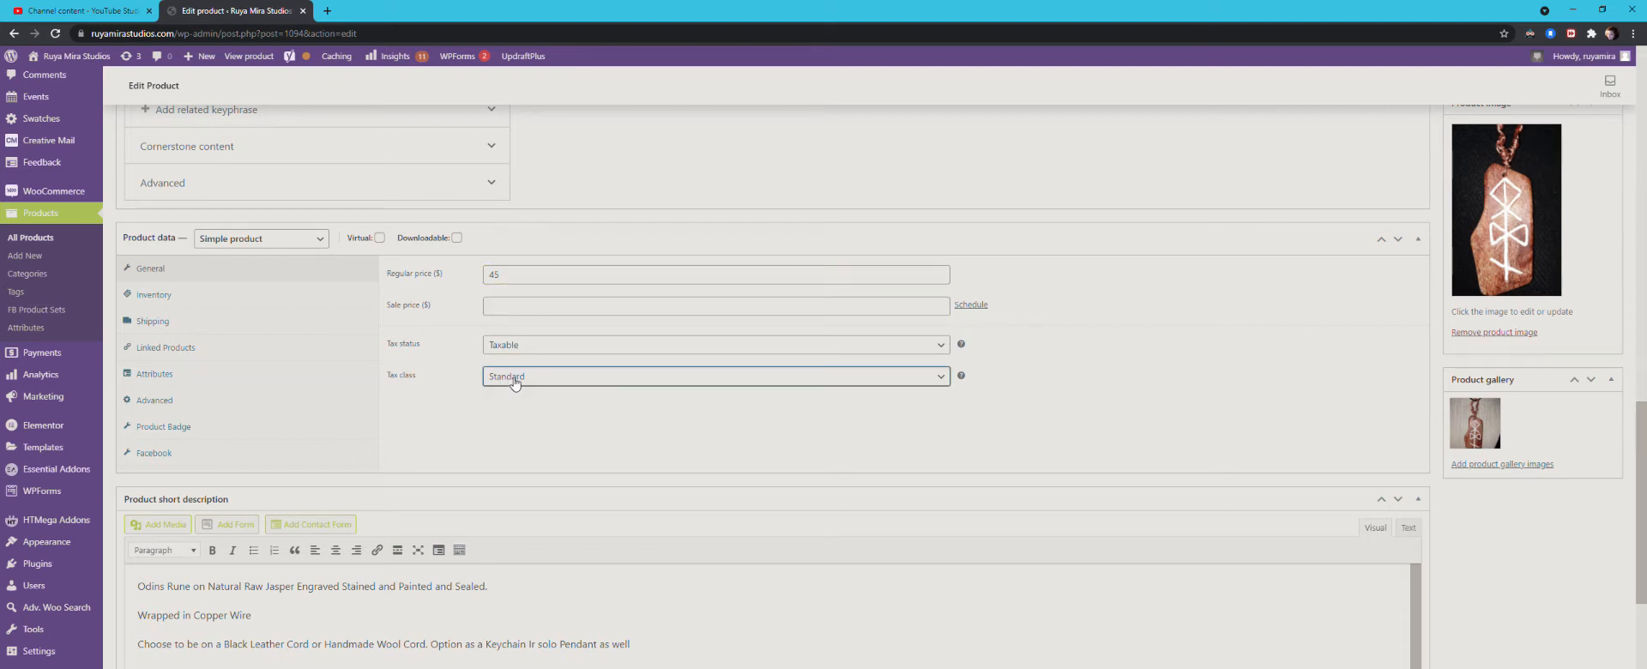
pyautogui.click(455, 396)
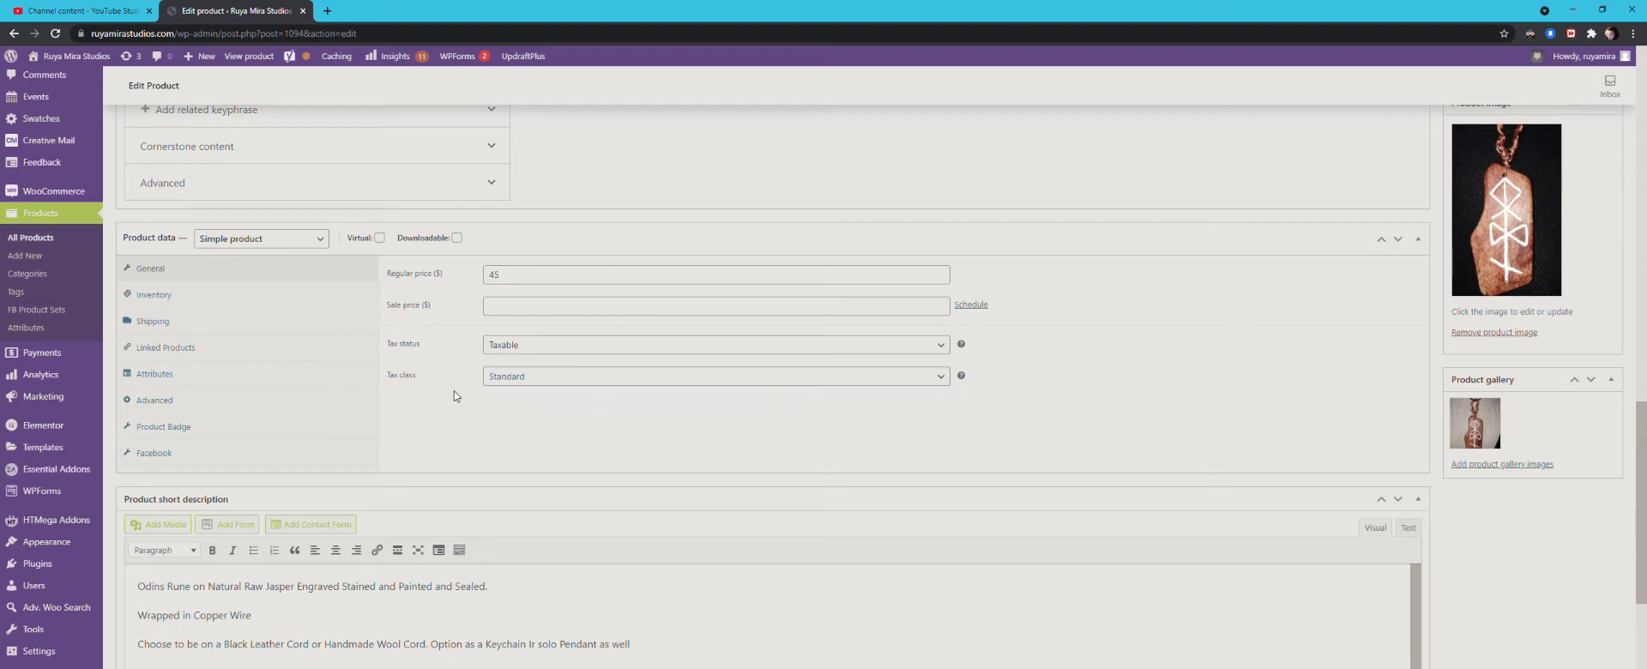
# Step: Examine the weight, dimensions and shipping class in the rune product's shipping settings
pyautogui.click(158, 324)
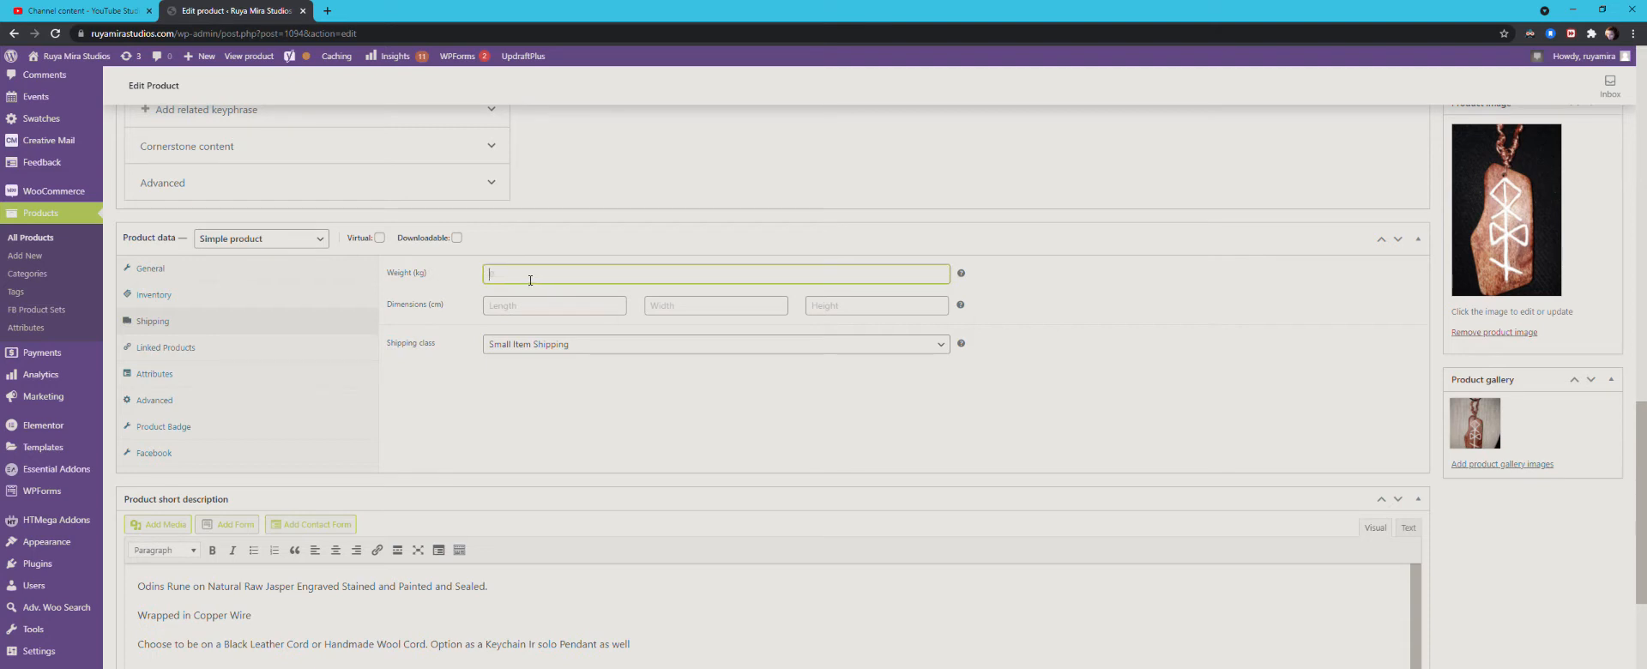
pyautogui.click(515, 309)
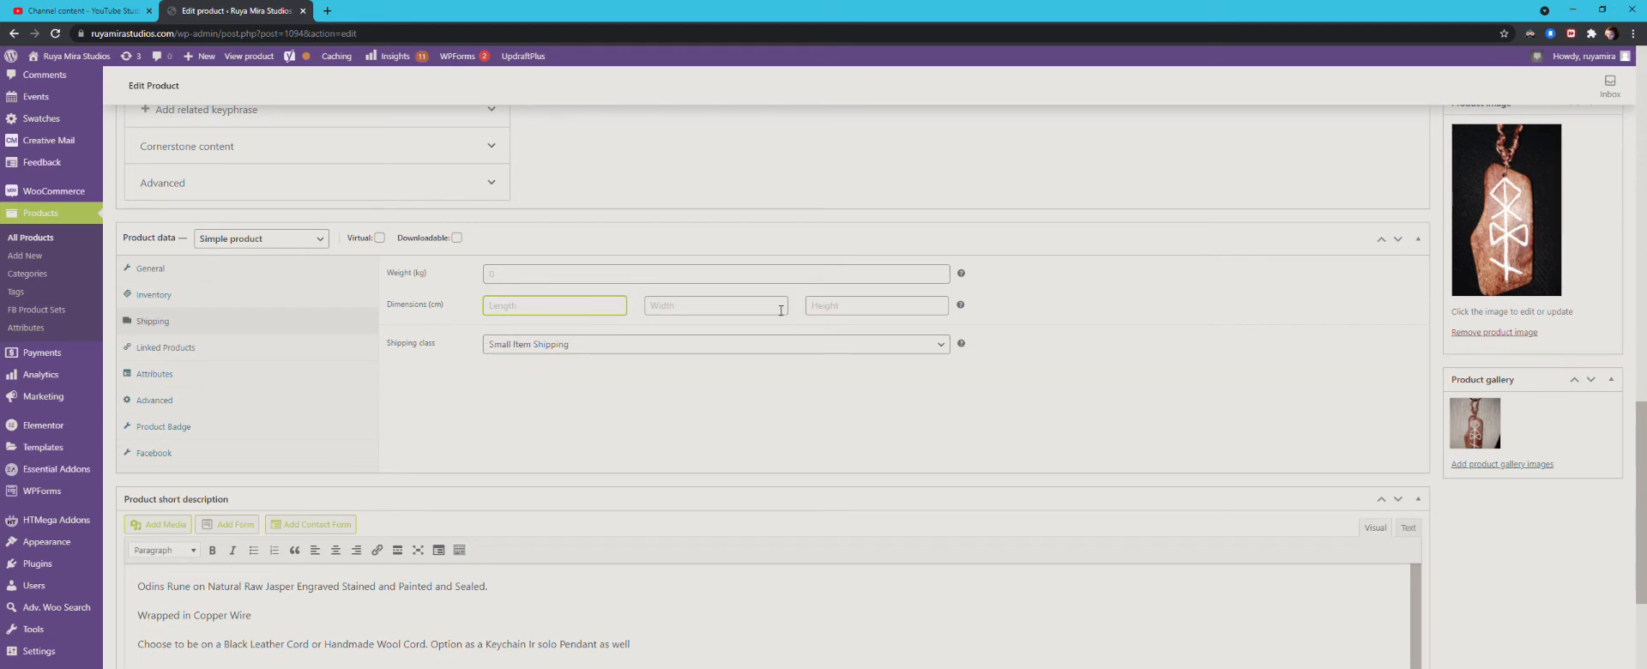
pyautogui.scroll(3, 1235, 428)
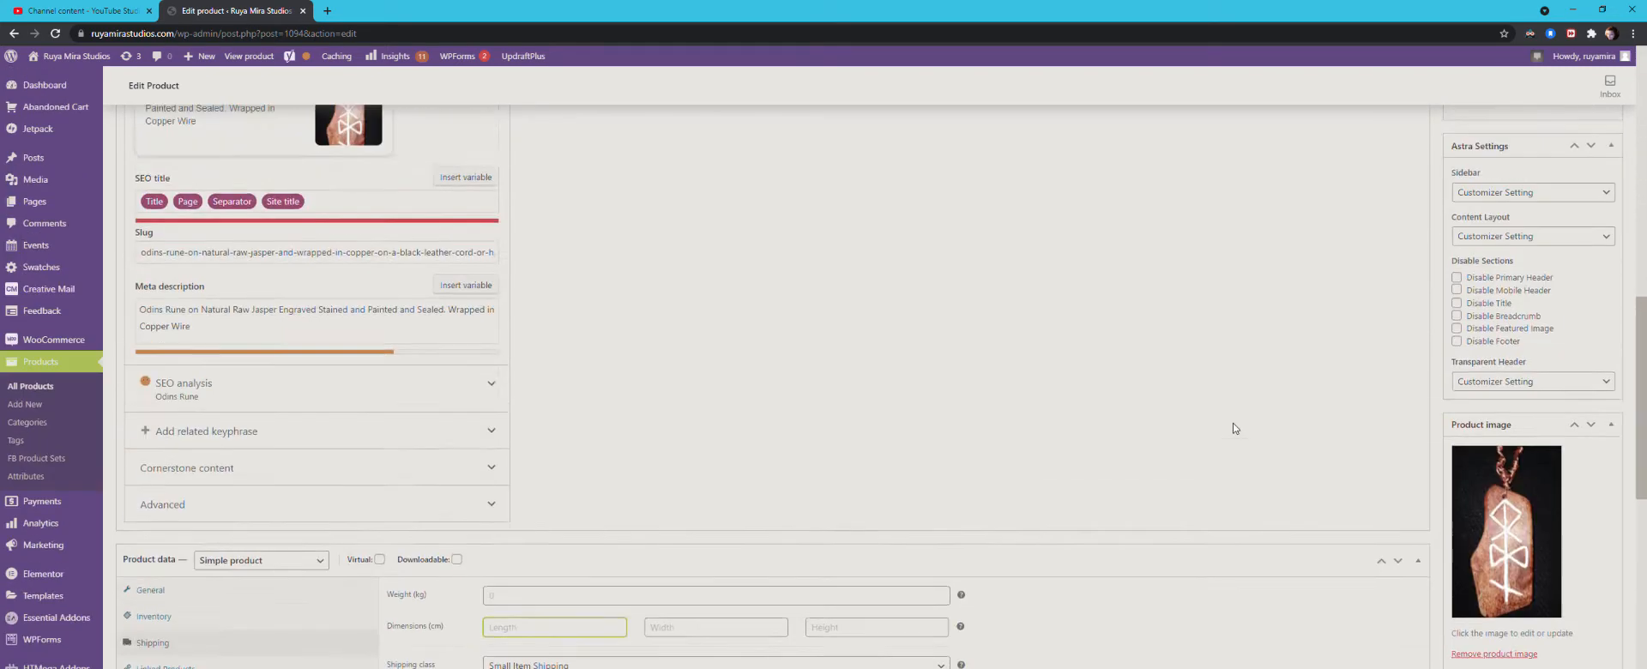
pyautogui.scroll(7, 1235, 429)
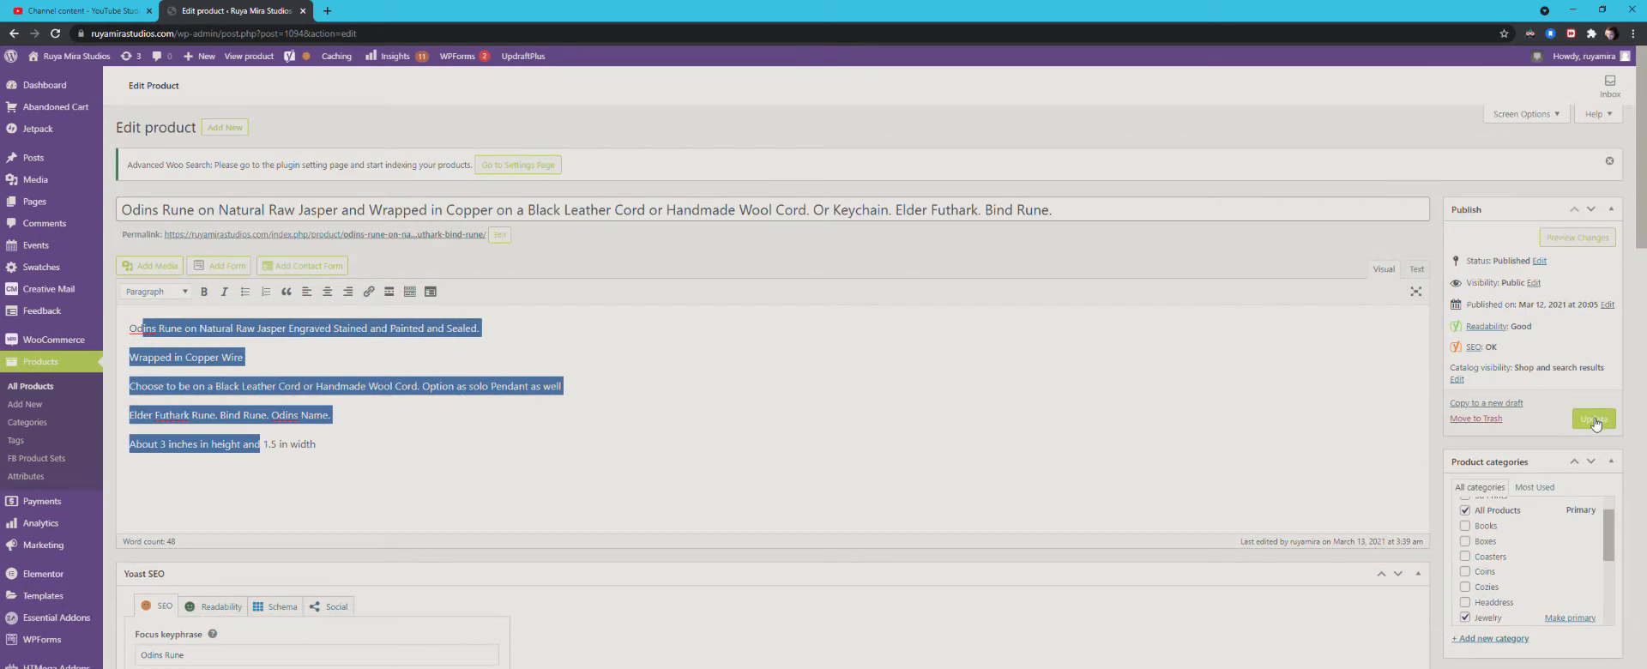
pyautogui.click(1298, 424)
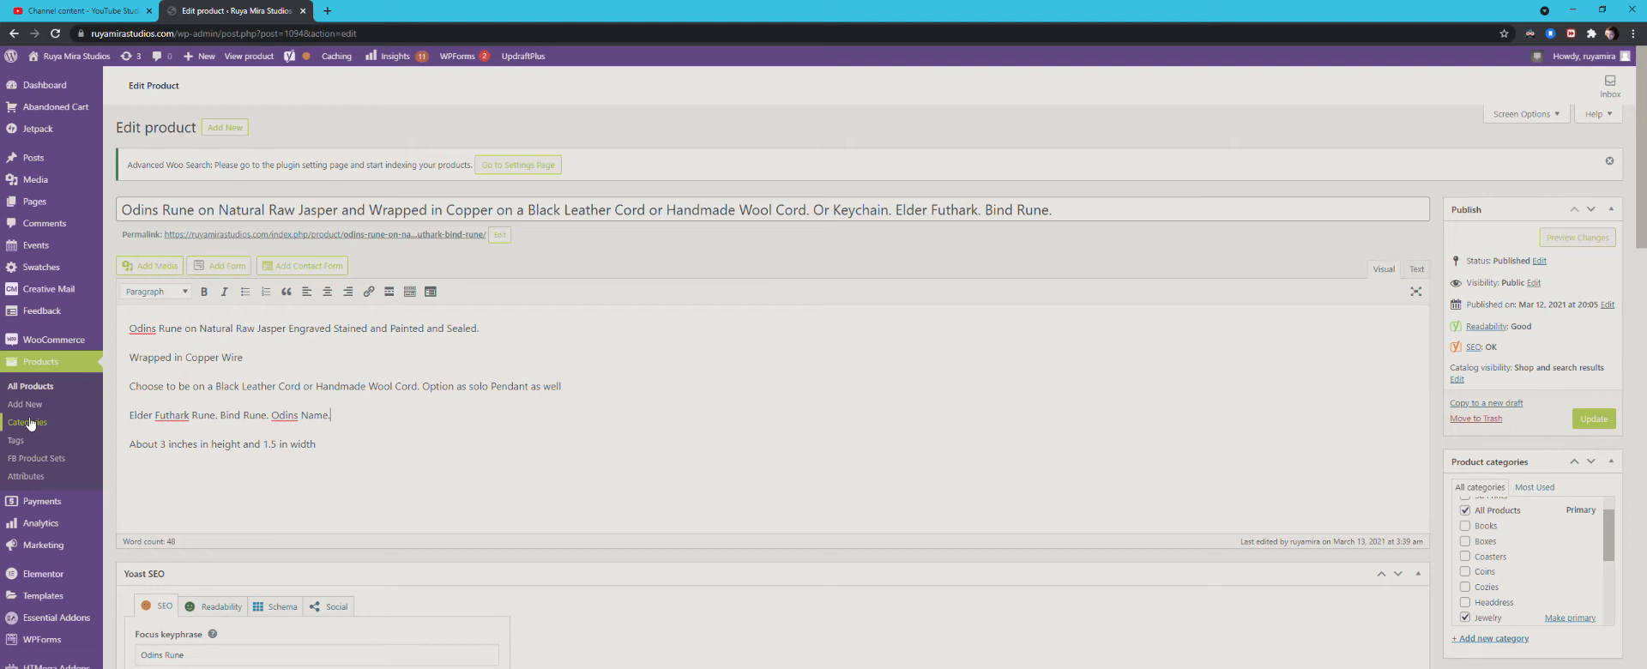
# Step: Leave the rune product and create a new product named "TEST Deposit"
pyautogui.click(52, 368)
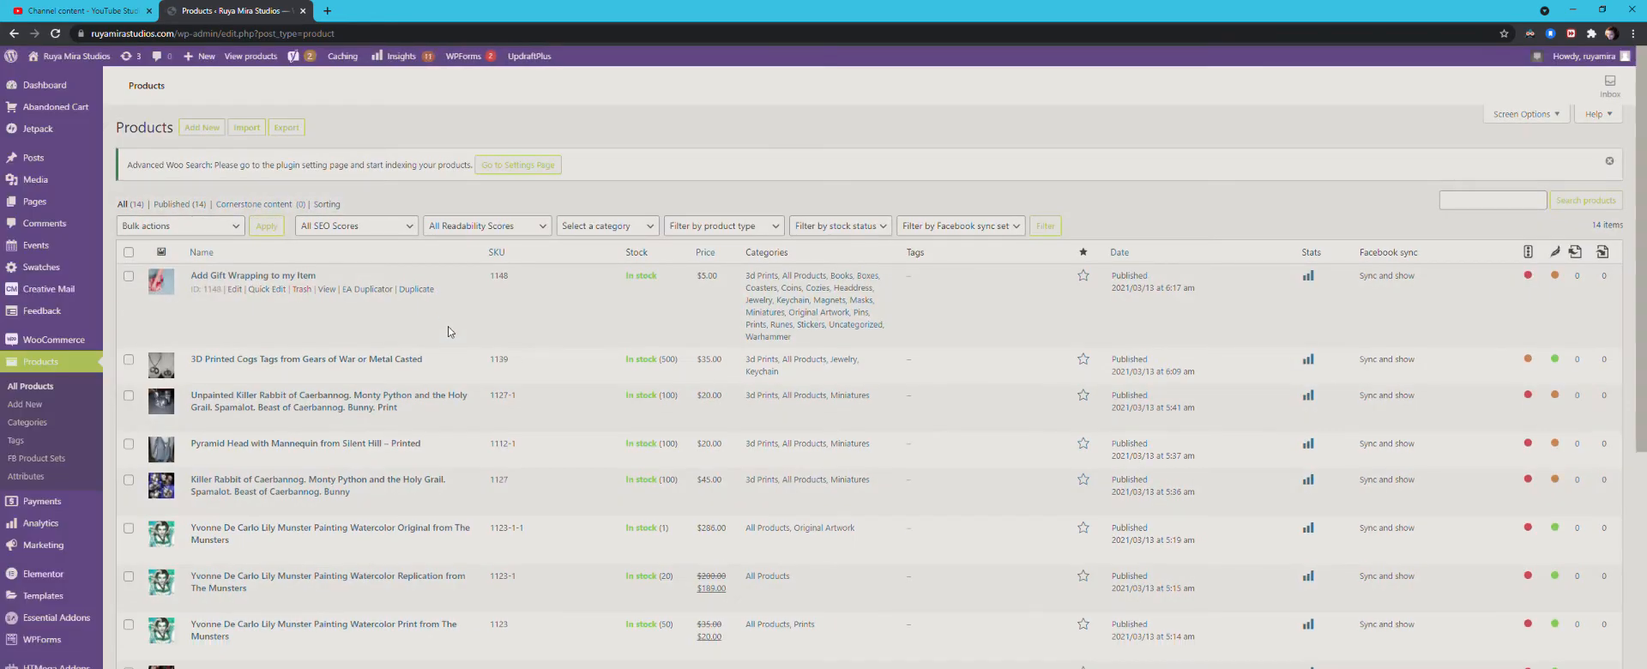
pyautogui.click(236, 291)
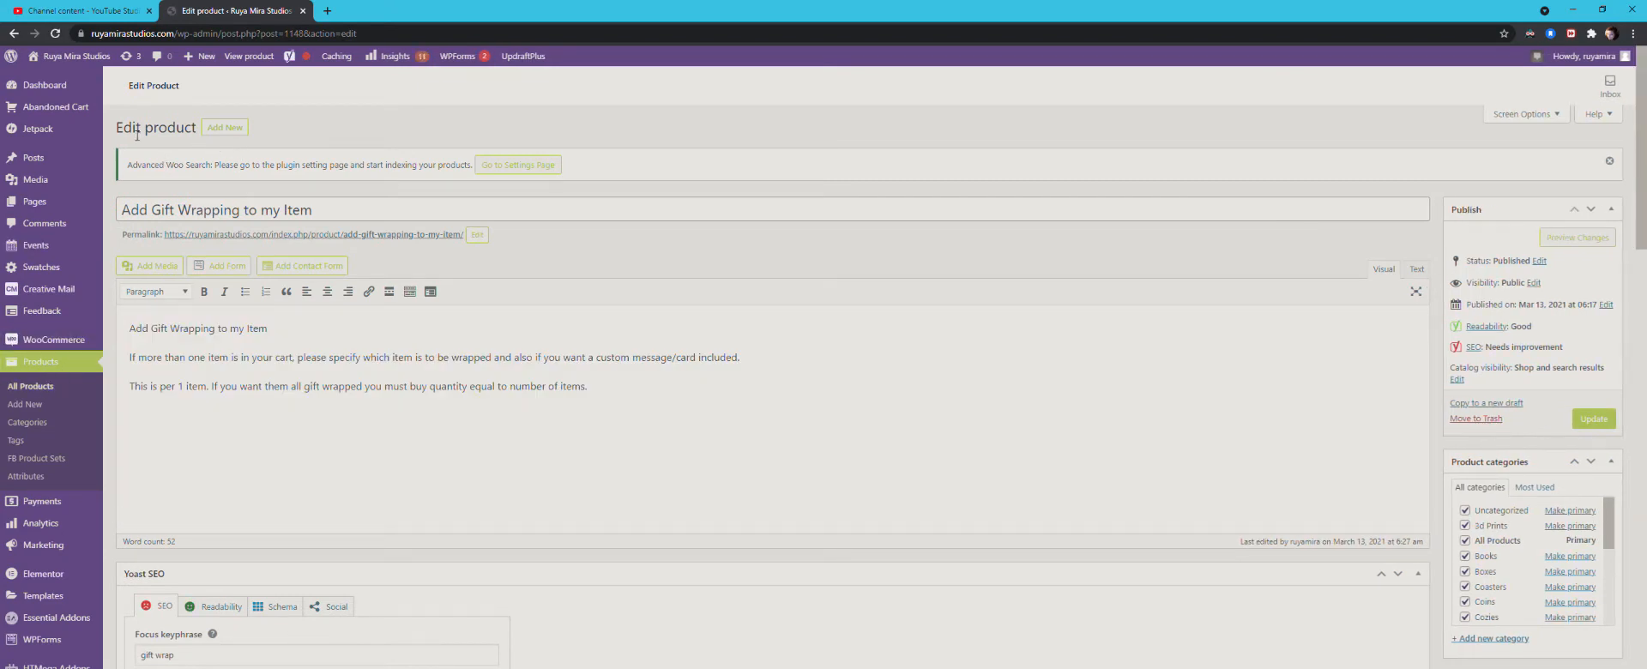
pyautogui.click(228, 130)
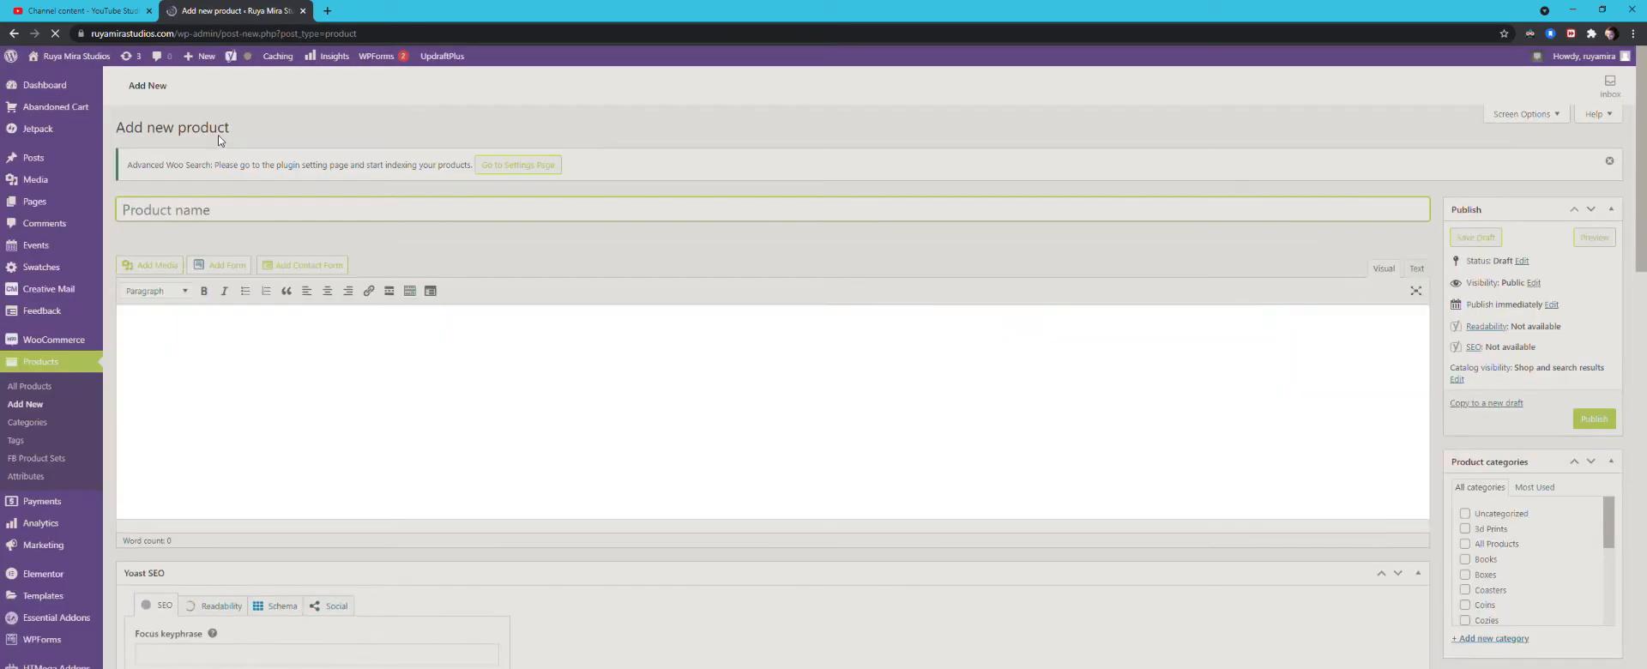
pyautogui.write('TEST DEpo')
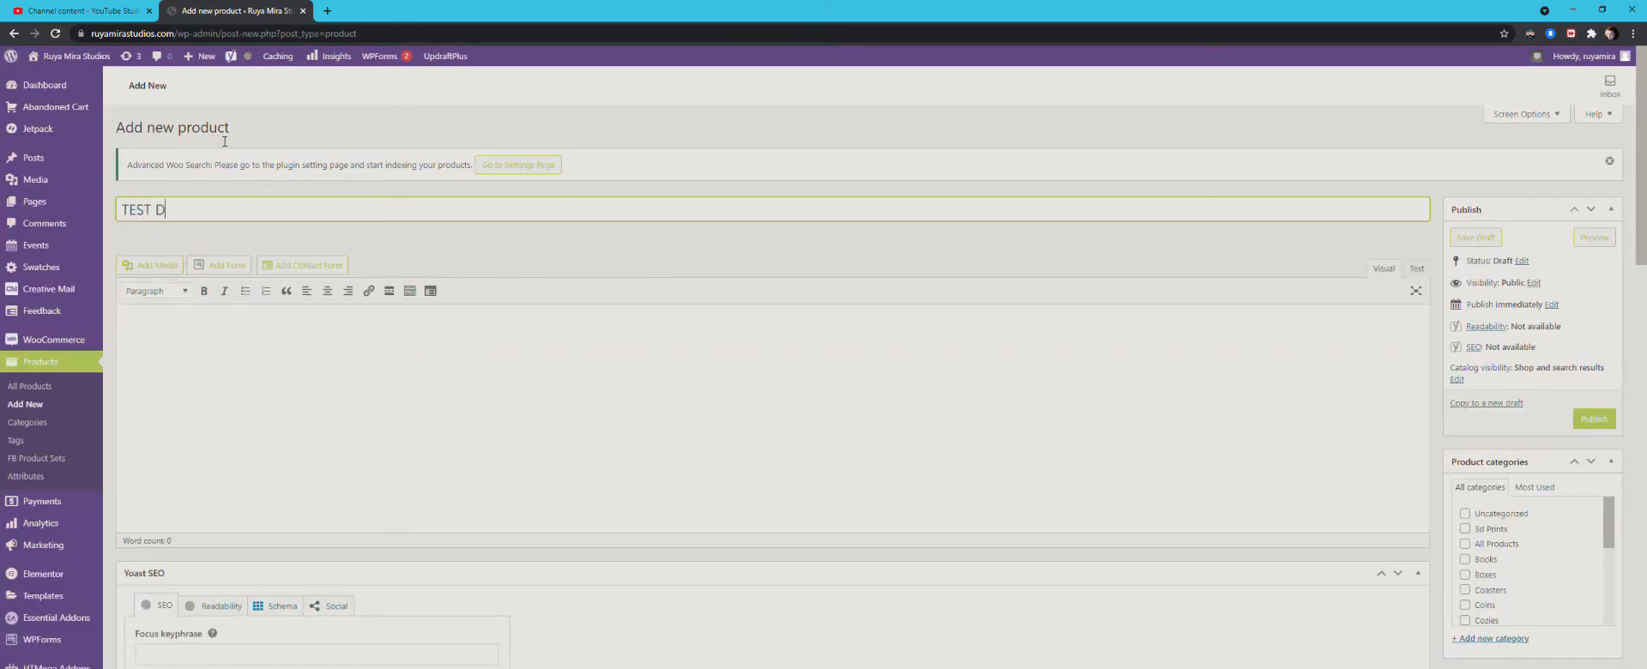
pyautogui.press('BackSpace')
pyautogui.press('BackSpace')
pyautogui.press('BackSpace')
pyautogui.write('eposit')
pyautogui.press('Tab')
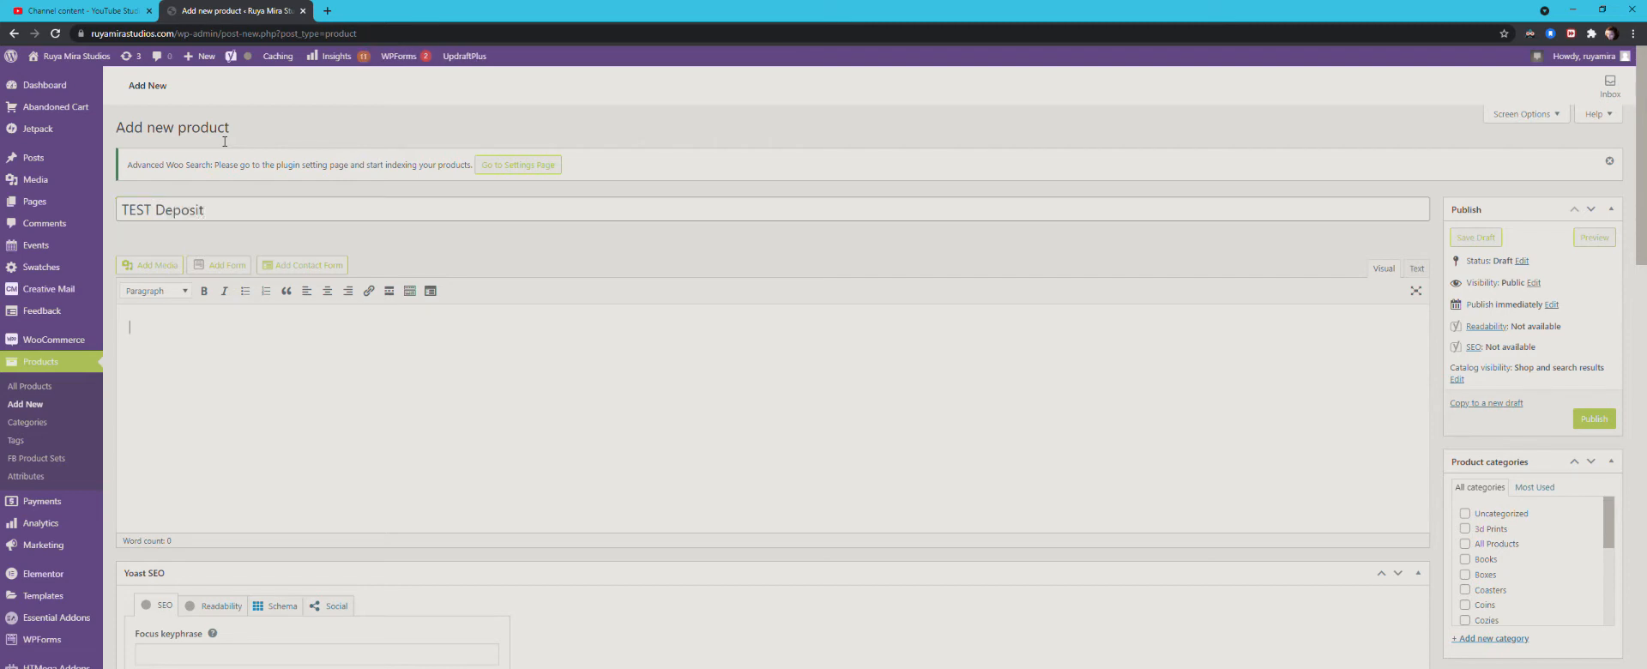
# Step: Enter "testing deposit for commission order" as the new product's description
pyautogui.write('testing ')
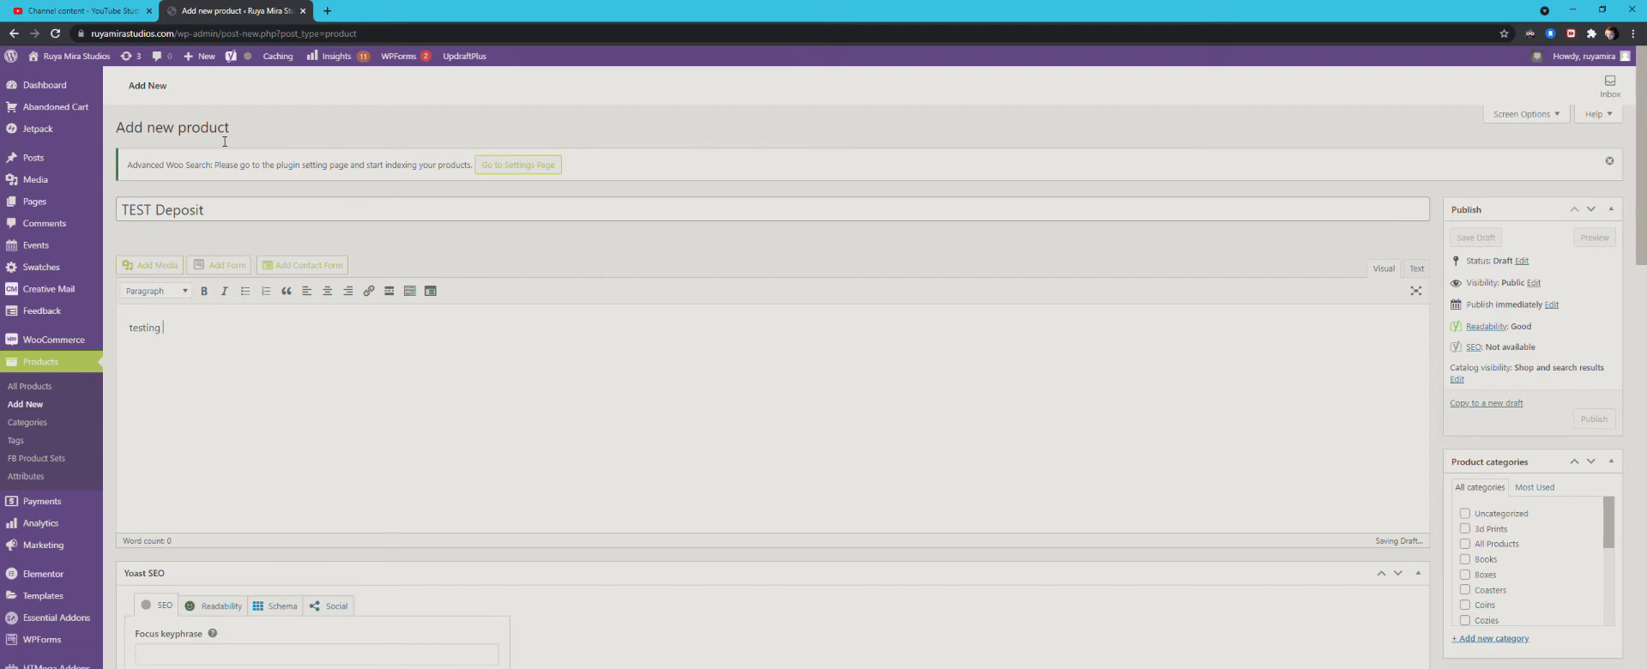
pyautogui.write('deposit')
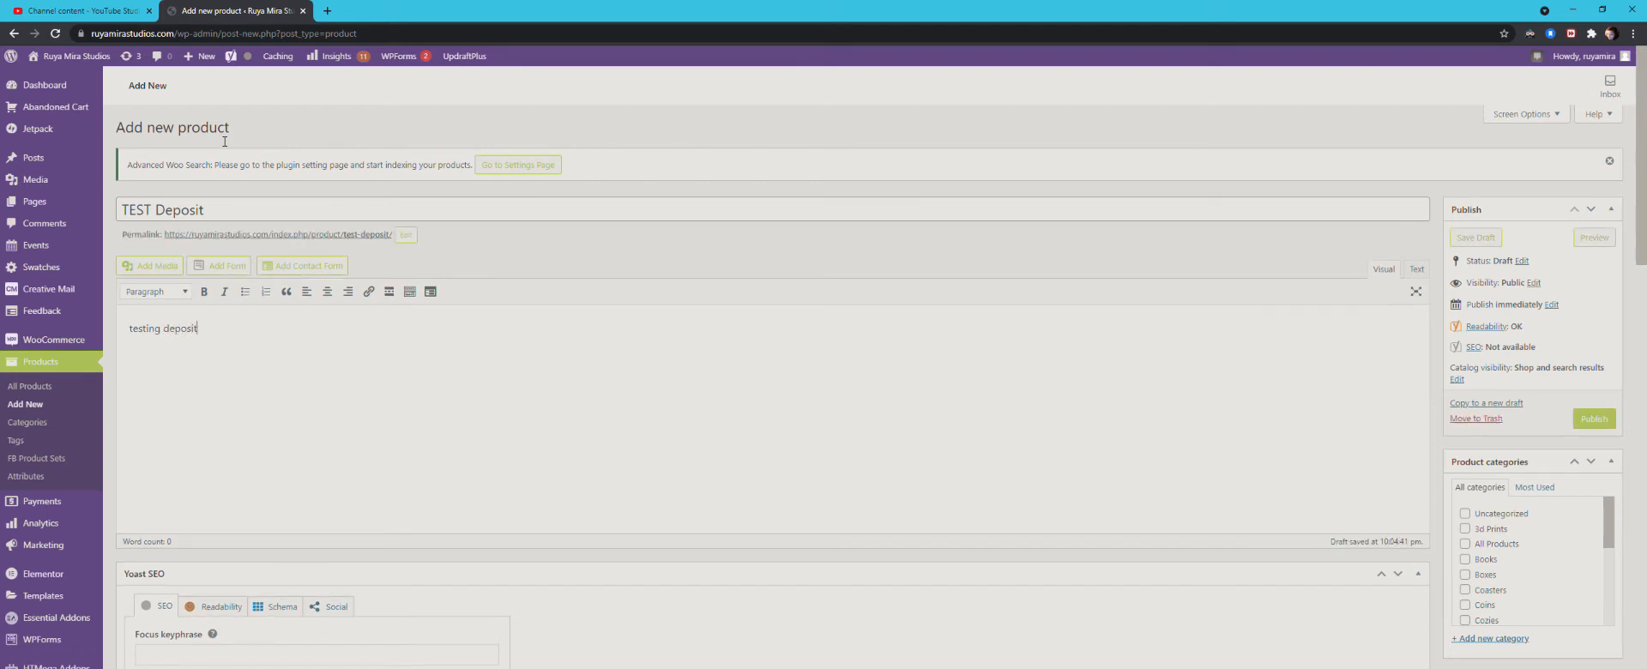
pyautogui.write(' for commision oder')
pyautogui.press('BackSpace')
pyautogui.press('BackSpace')
pyautogui.write('rder')
pyautogui.doubleClick(259, 328)
pyautogui.write('commission')
# Step: Examine the new product's shipping, pricing, attribute and advanced settings
pyautogui.scroll(-3, 506, 354)
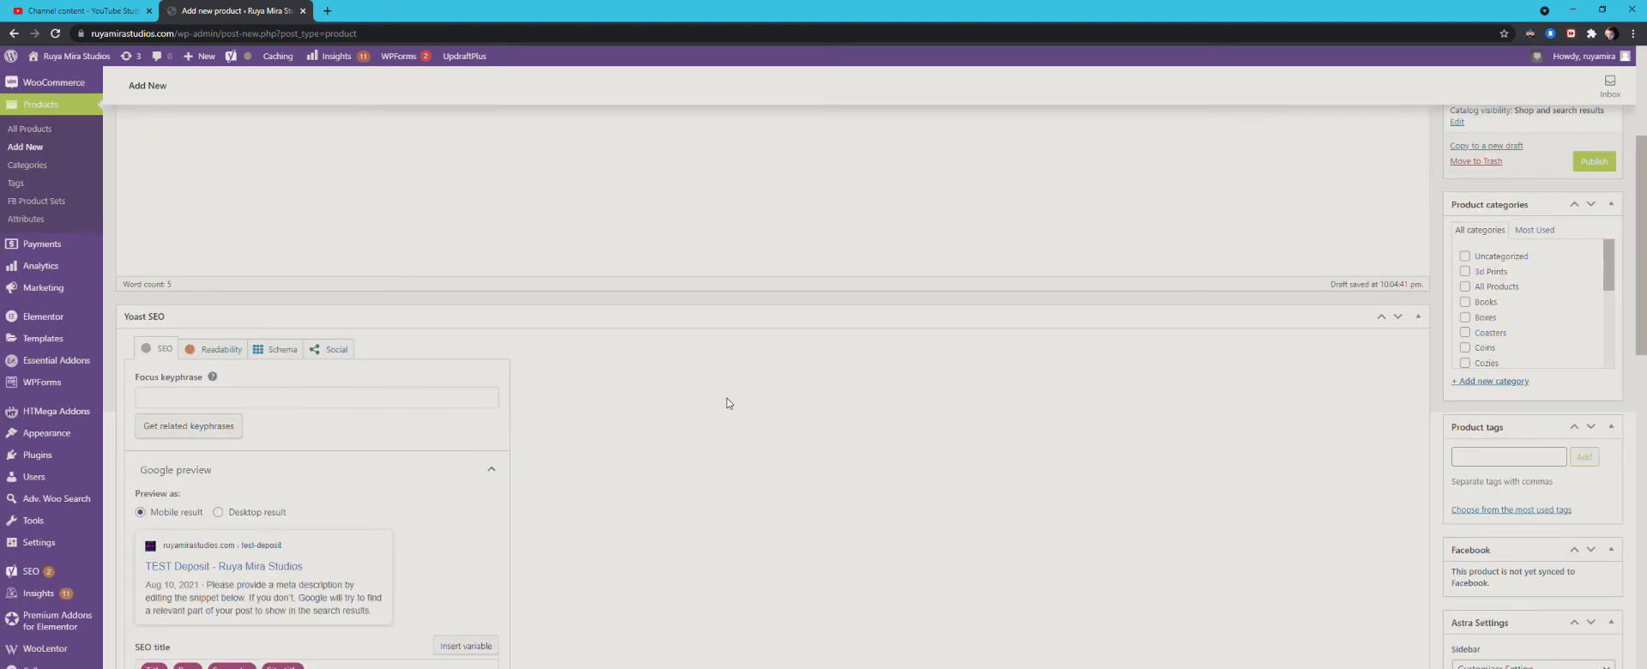
pyautogui.scroll(-7, 686, 476)
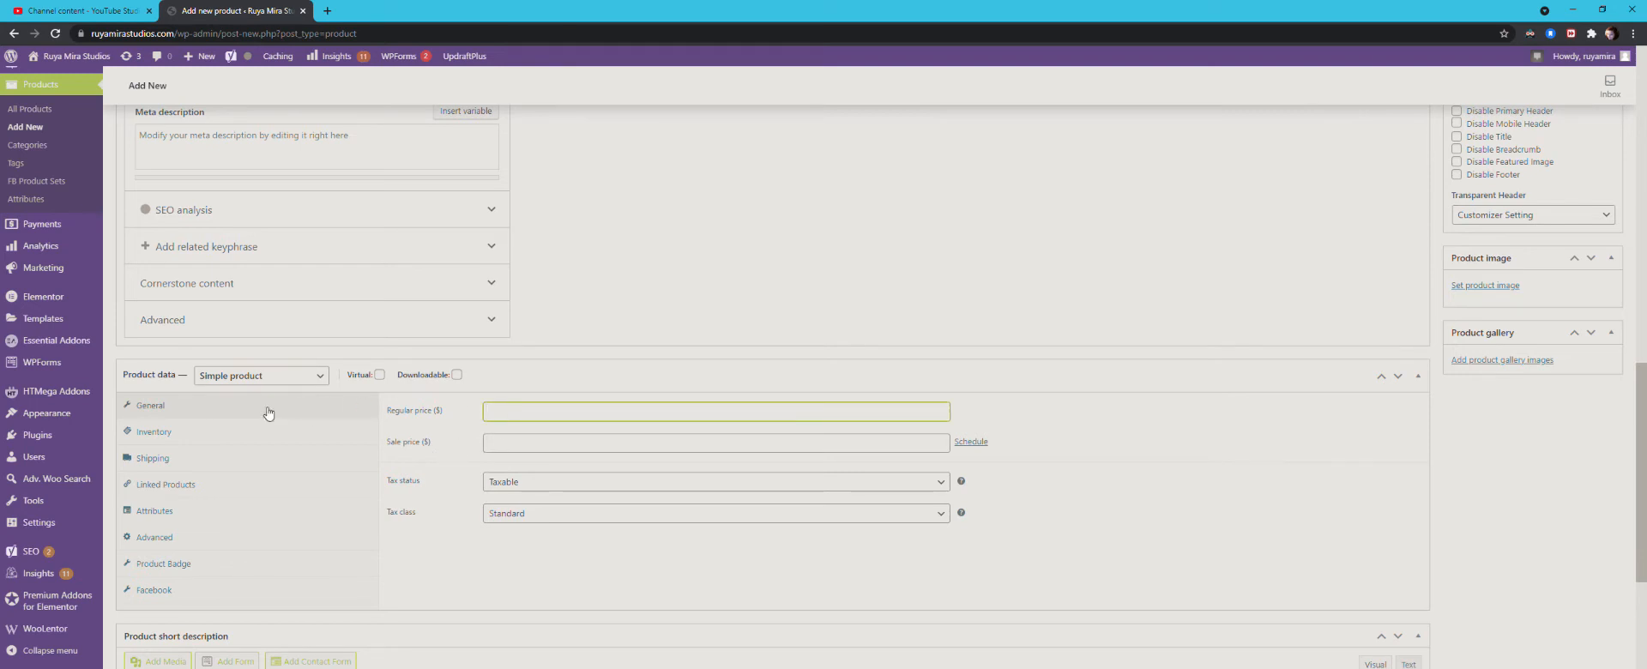
pyautogui.click(172, 461)
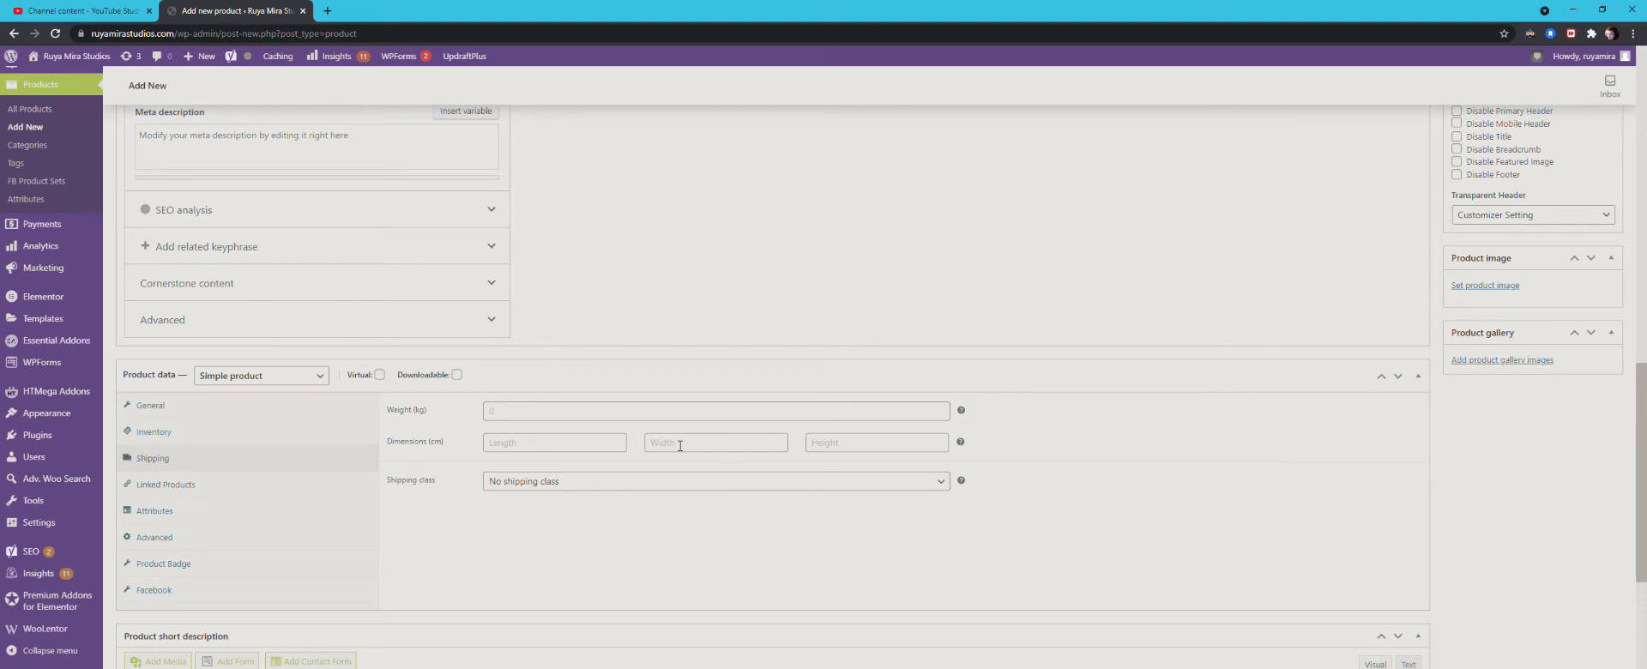
pyautogui.click(160, 410)
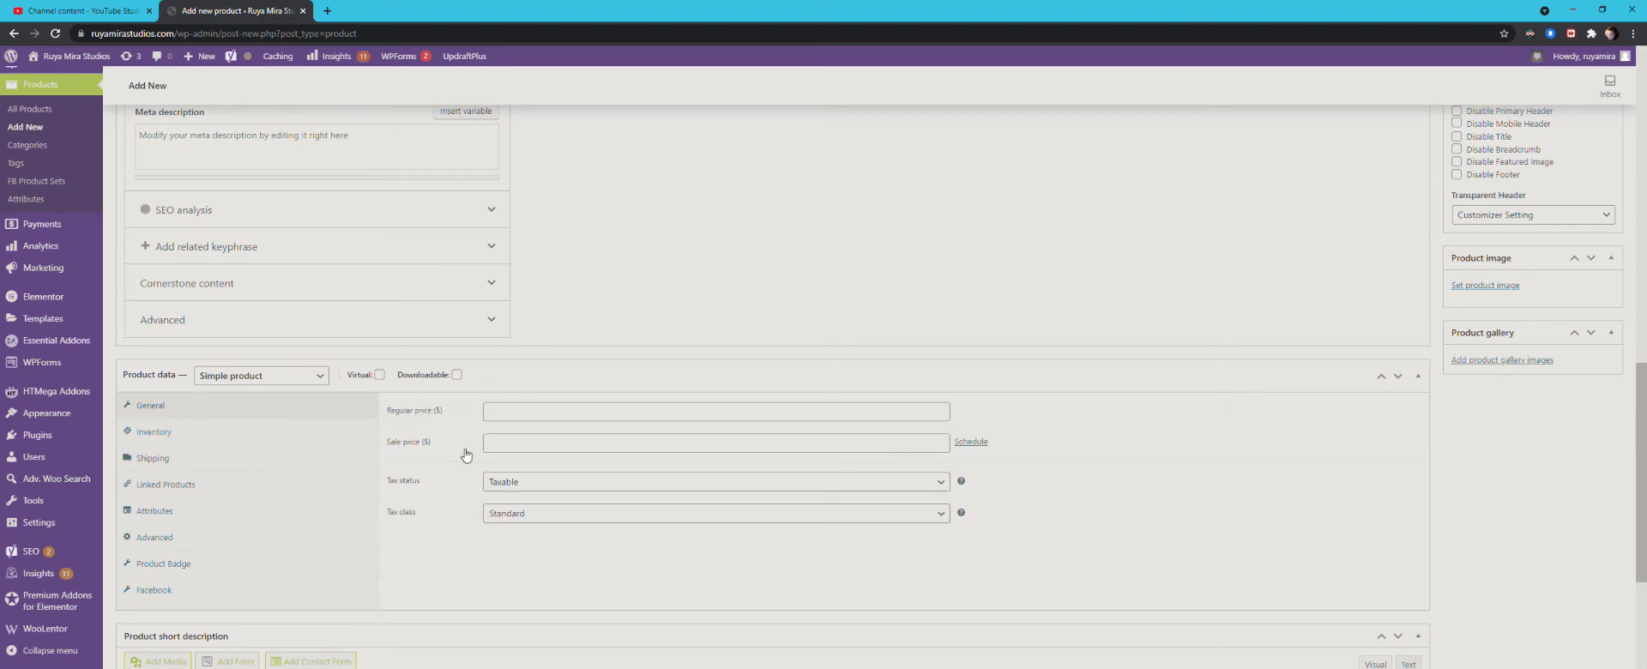
pyautogui.click(163, 517)
pyautogui.click(495, 415)
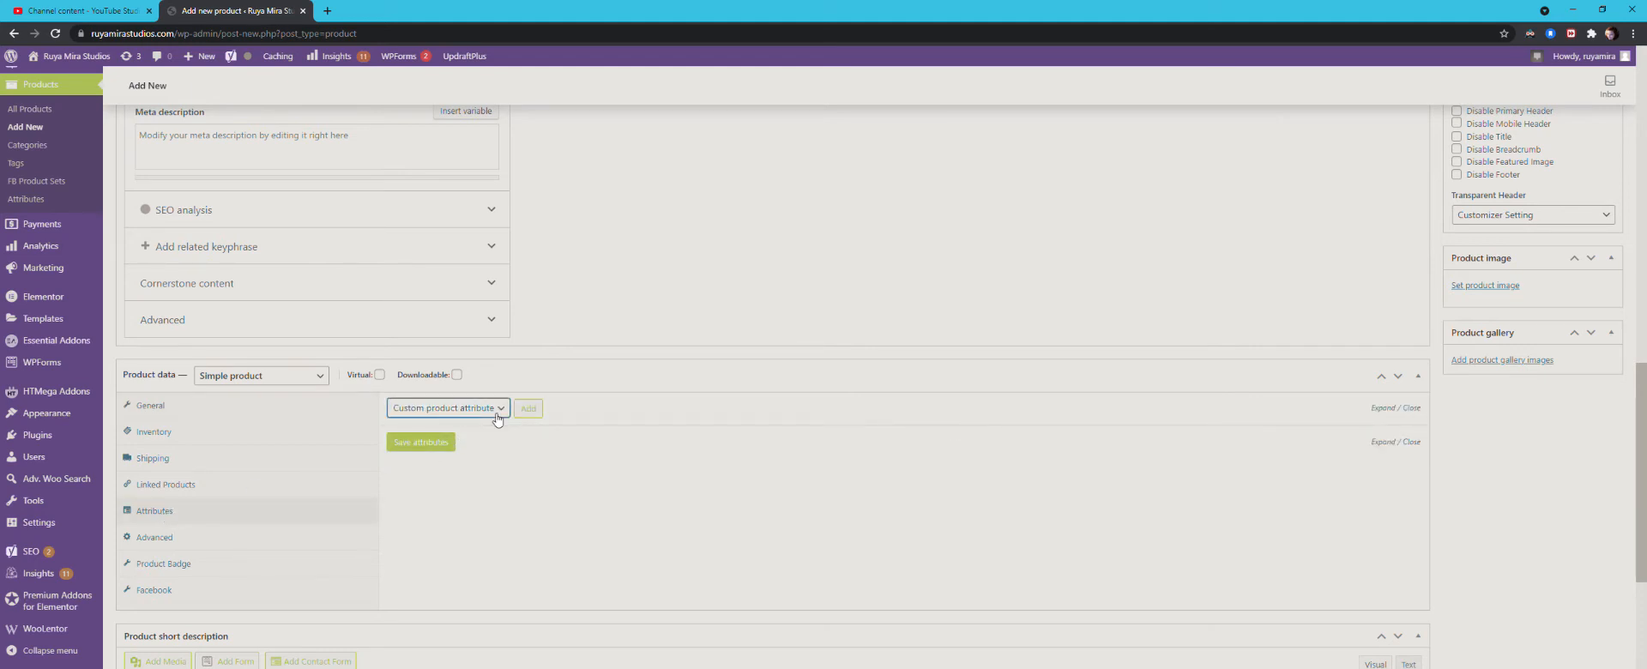
pyautogui.click(495, 414)
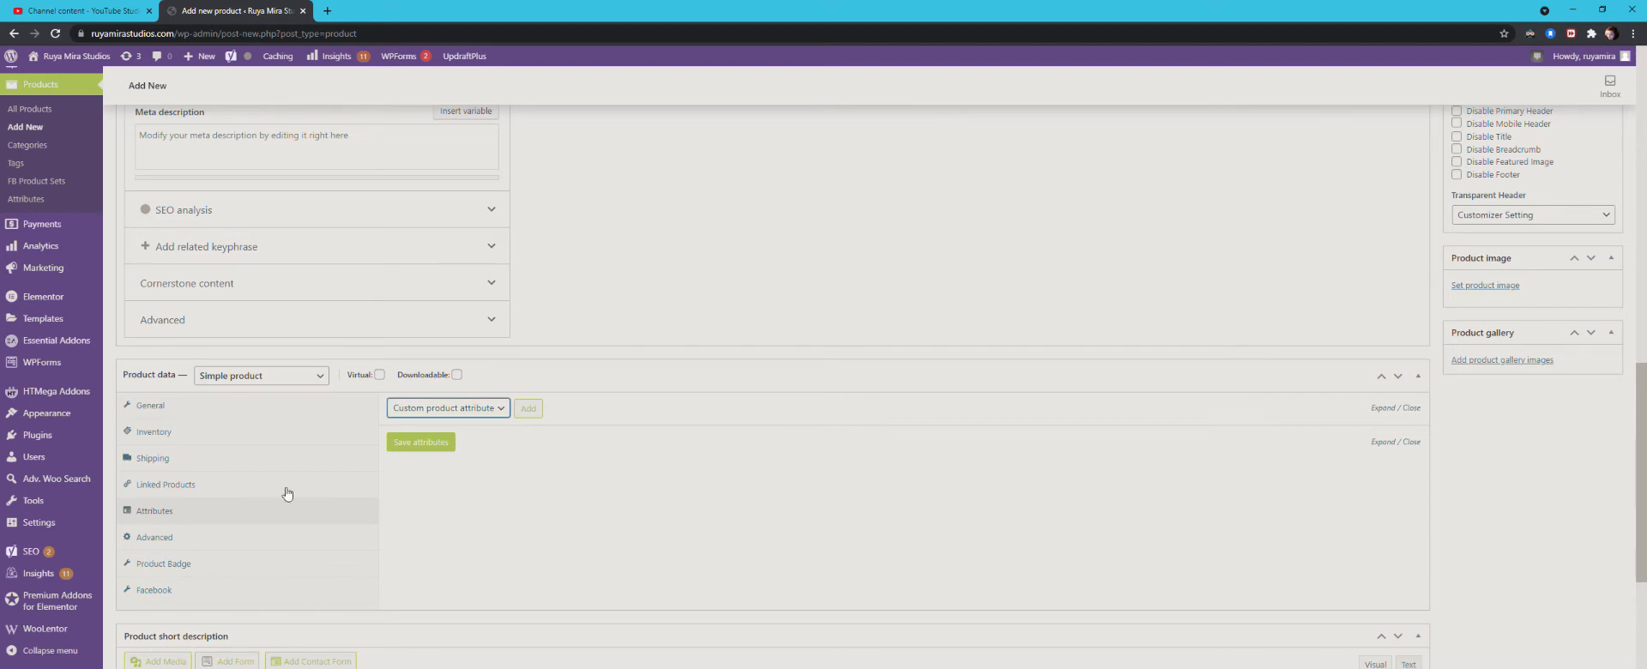
pyautogui.click(157, 539)
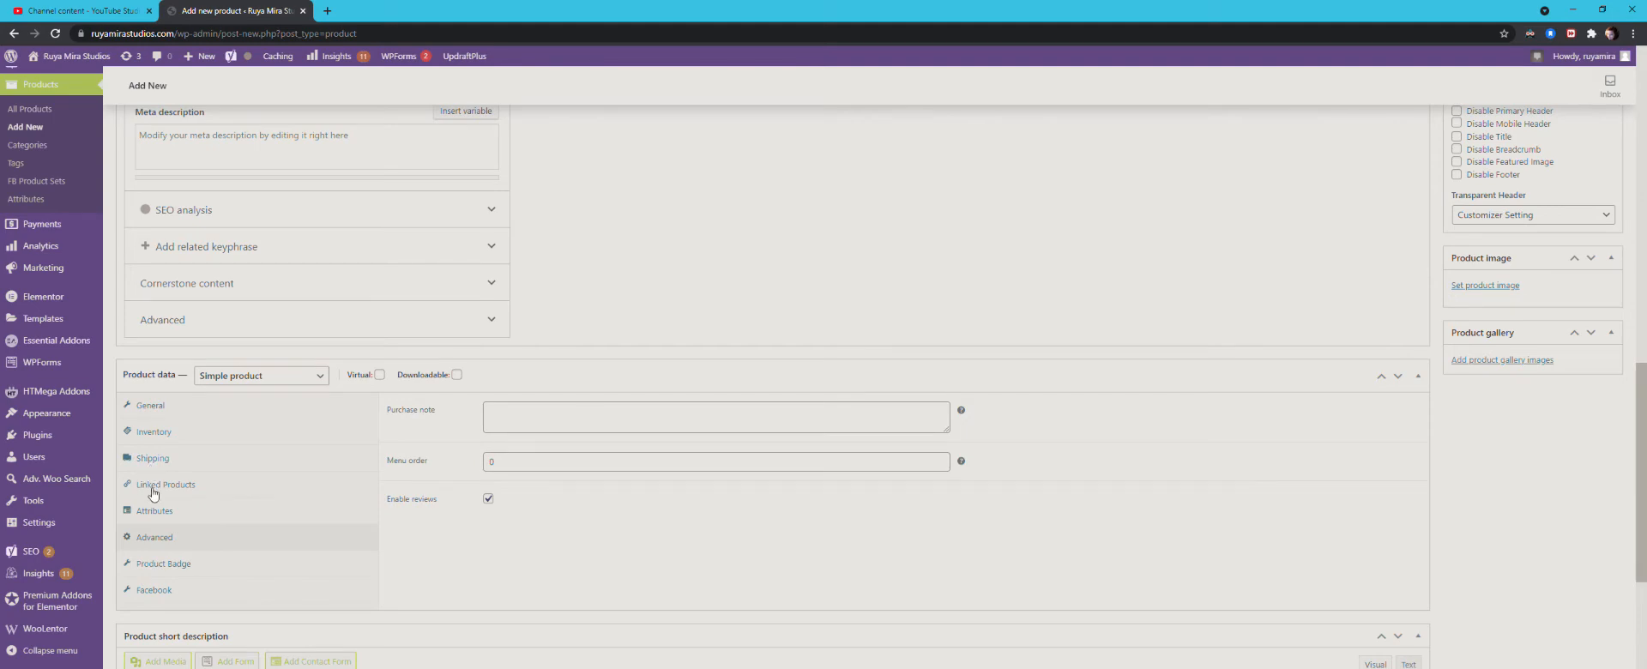
pyautogui.click(159, 459)
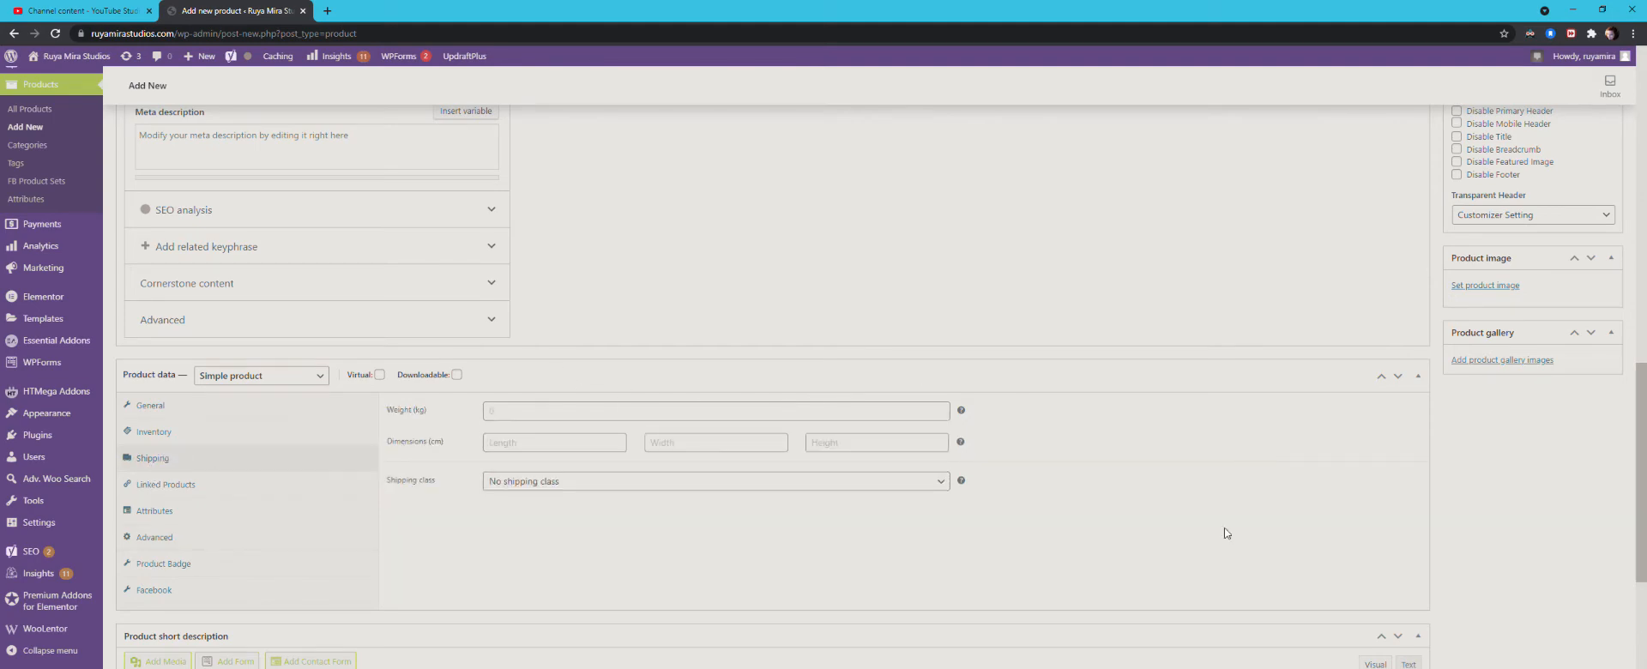
# Step: Review the TEST Deposit product's description and its SKU and stock options in the inventory settings
pyautogui.scroll(8, 1226, 534)
pyautogui.scroll(2, 1342, 607)
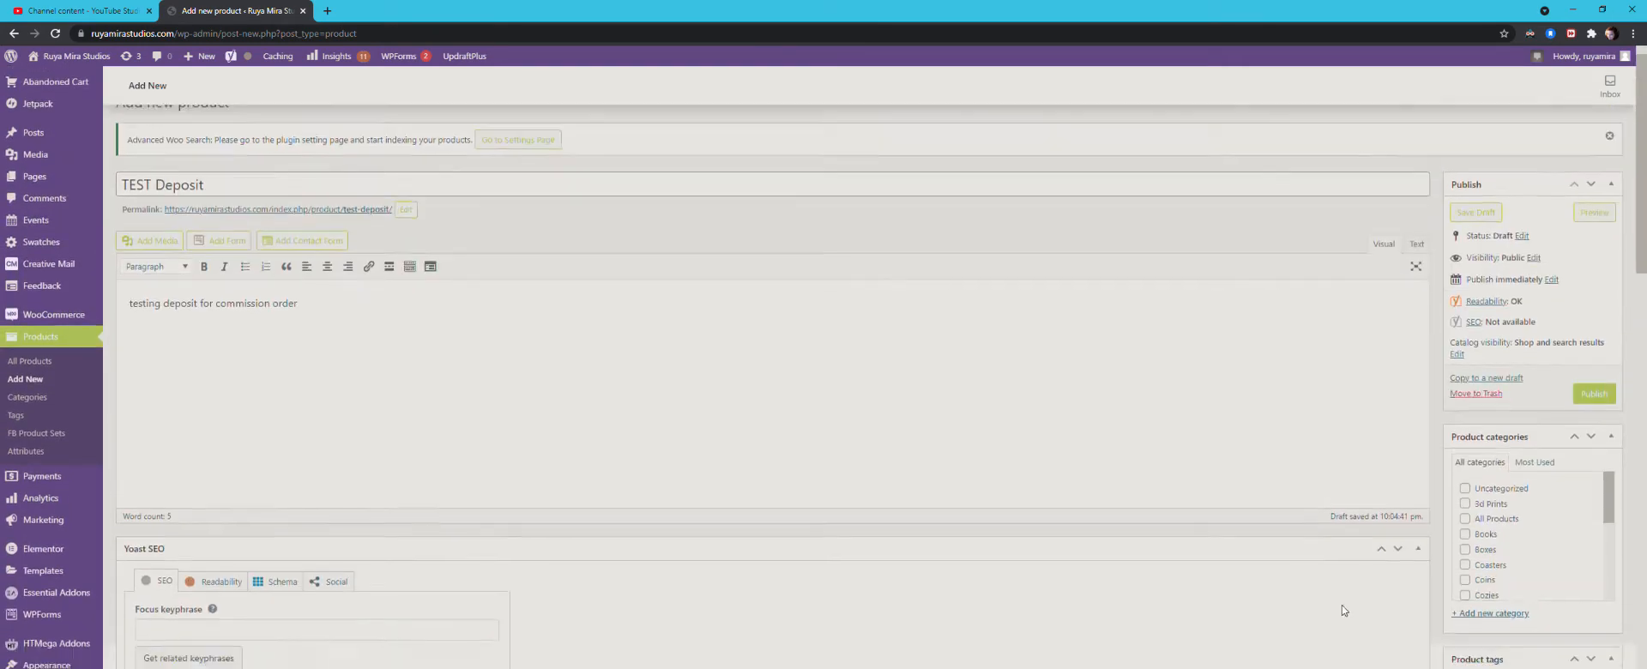
pyautogui.scroll(-10, 1341, 609)
pyautogui.scroll(2, 1340, 618)
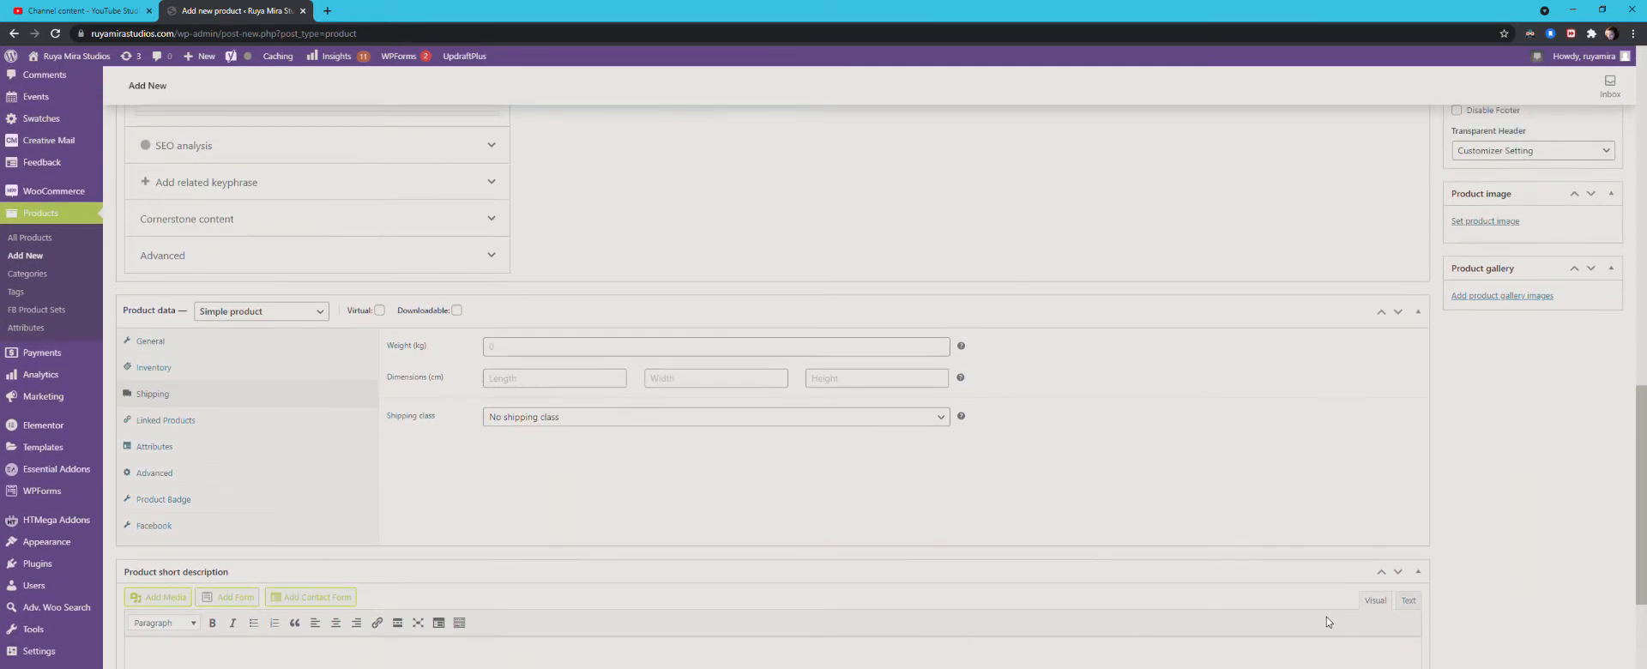
pyautogui.click(188, 366)
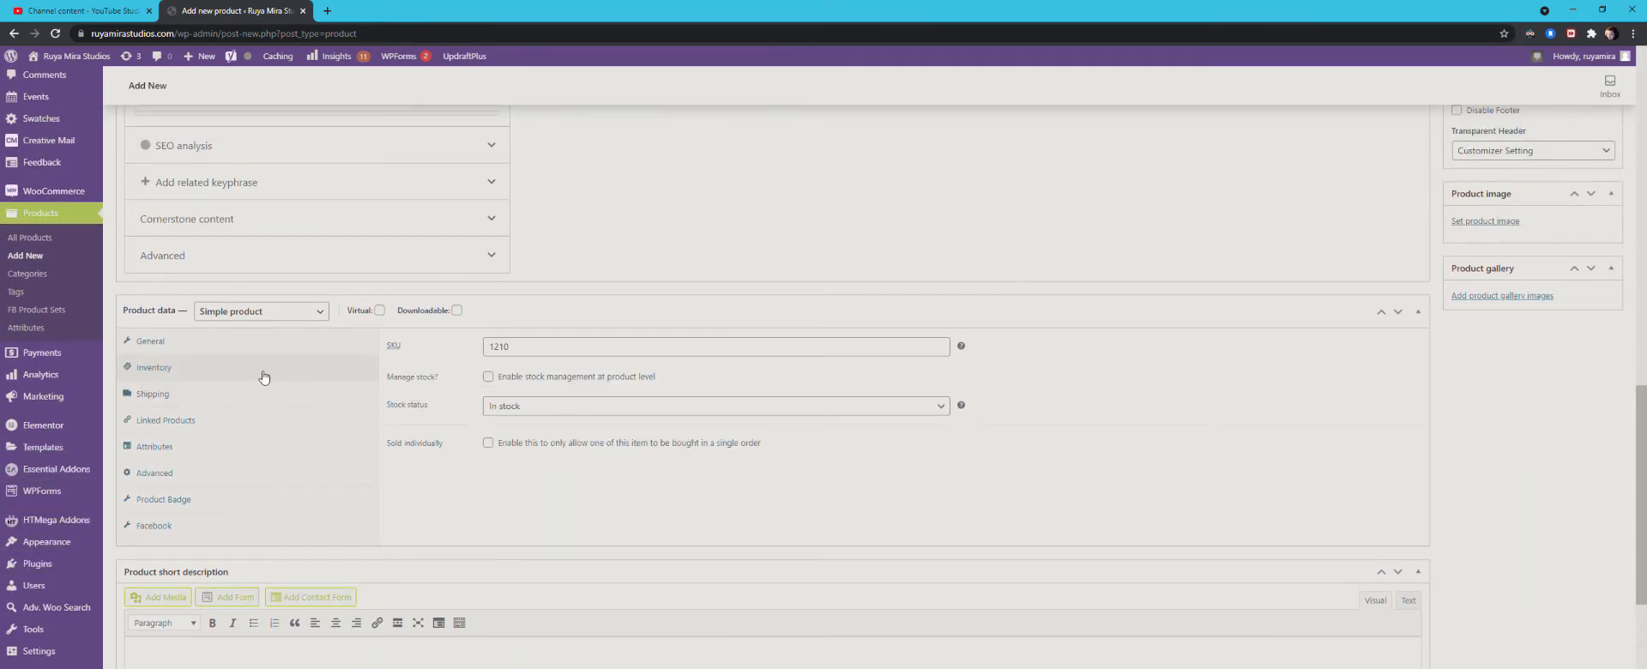
pyautogui.click(193, 348)
pyautogui.click(186, 372)
# Step: Set the TEST Deposit product's regular price to $110 and publish the product
pyautogui.click(171, 348)
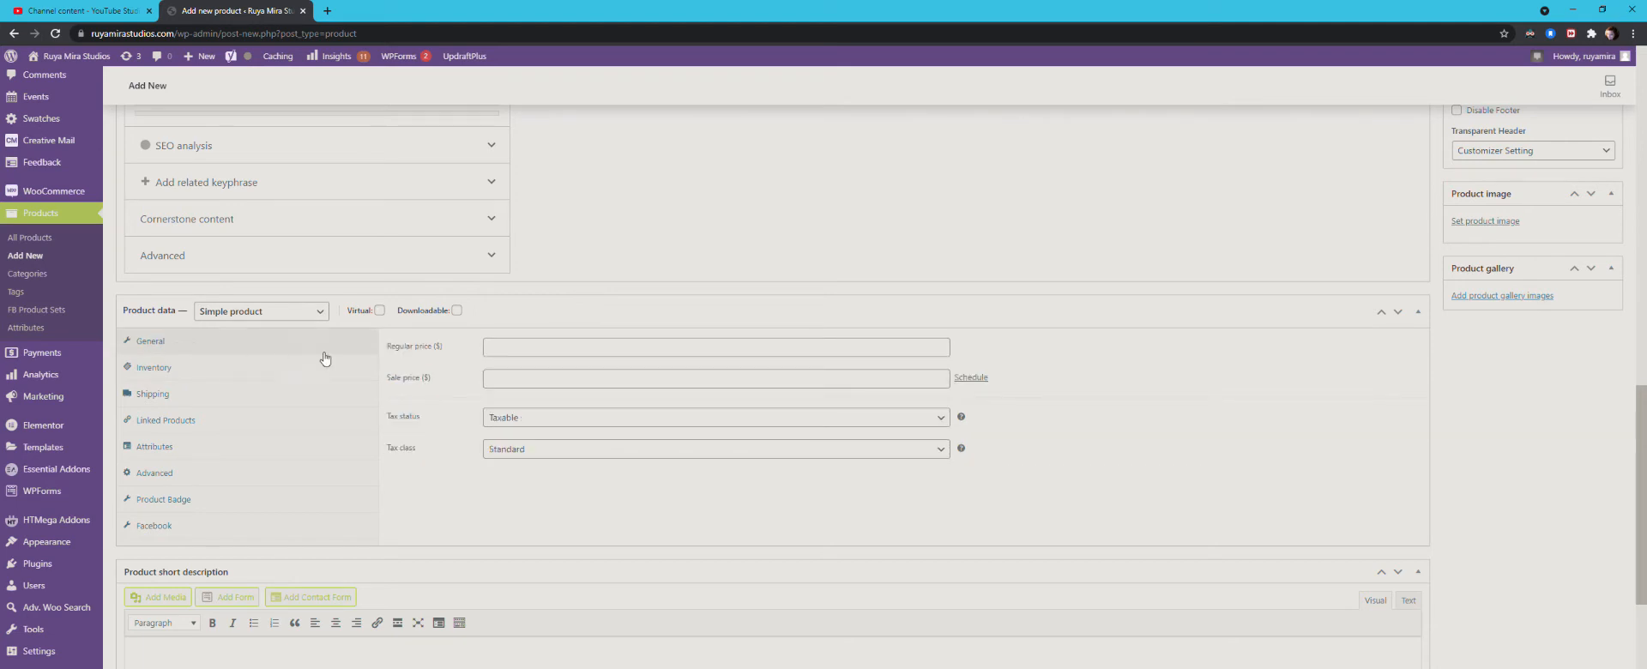
pyautogui.click(520, 350)
pyautogui.write('110')
pyautogui.click(1104, 379)
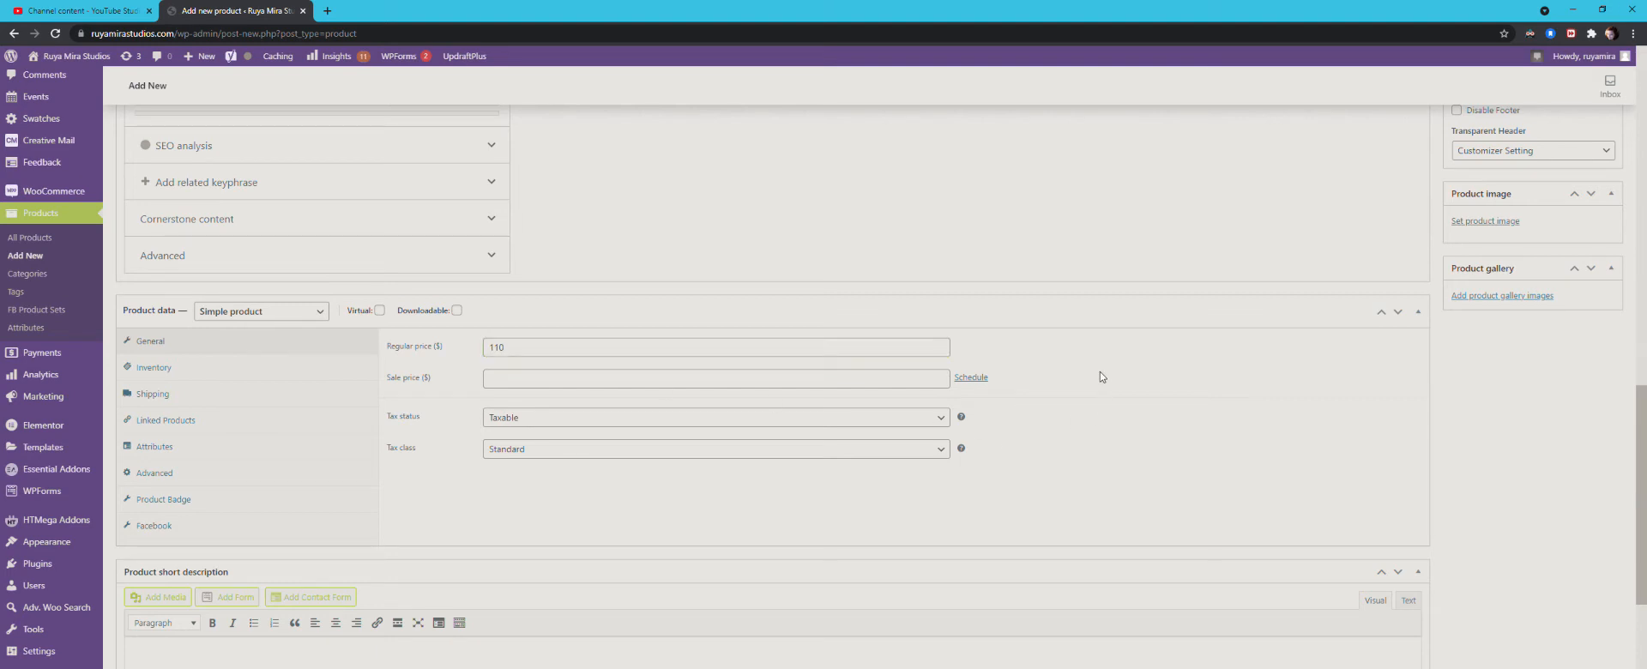
pyautogui.middleClick(553, 447)
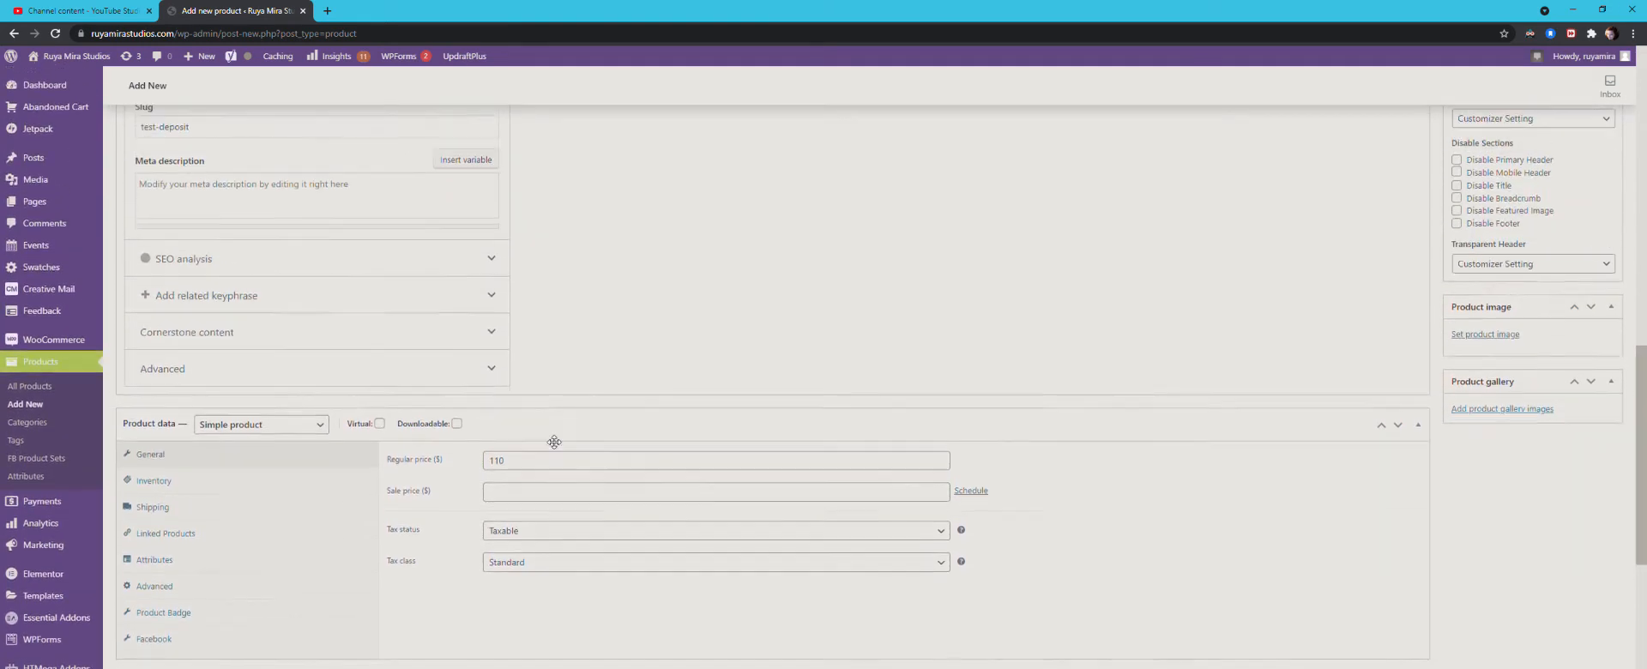
pyautogui.scroll(10, 554, 442)
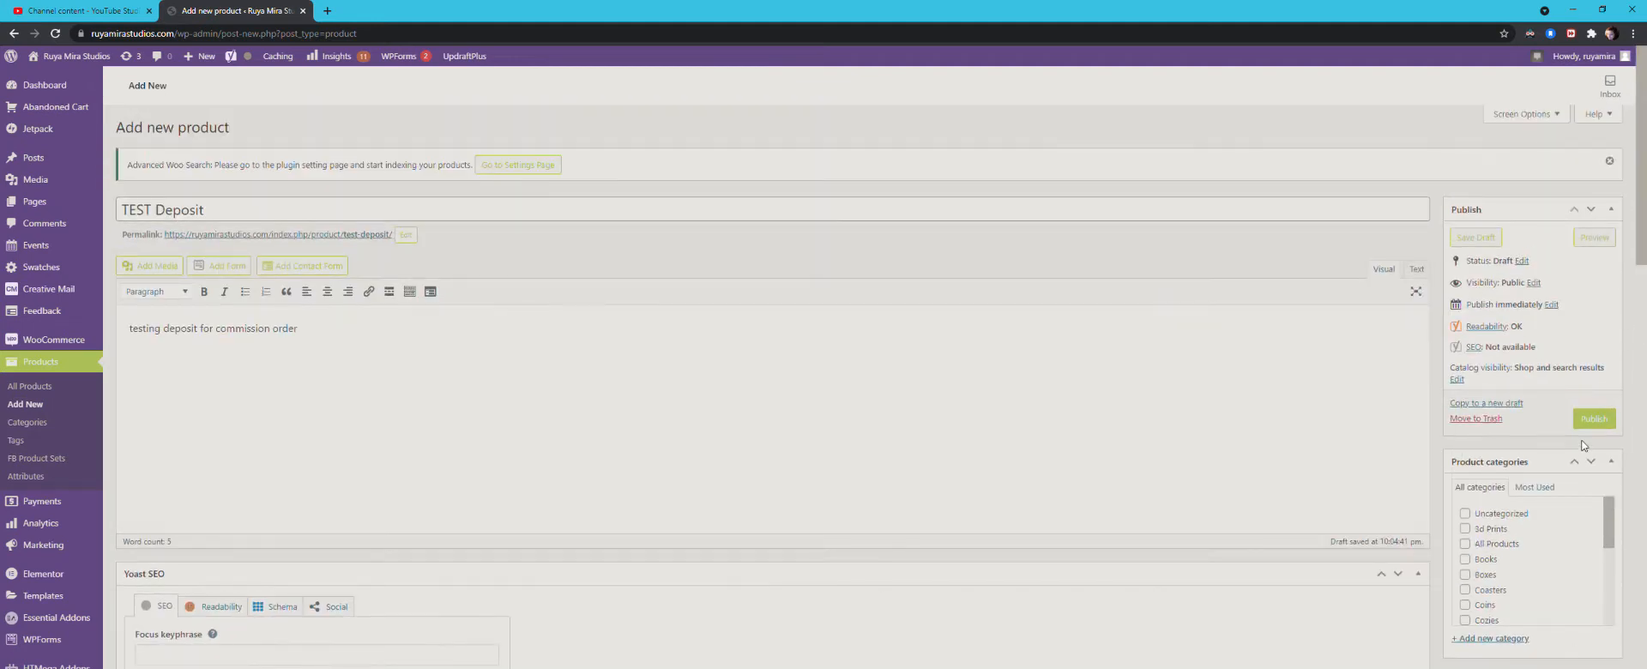
pyautogui.click(1593, 418)
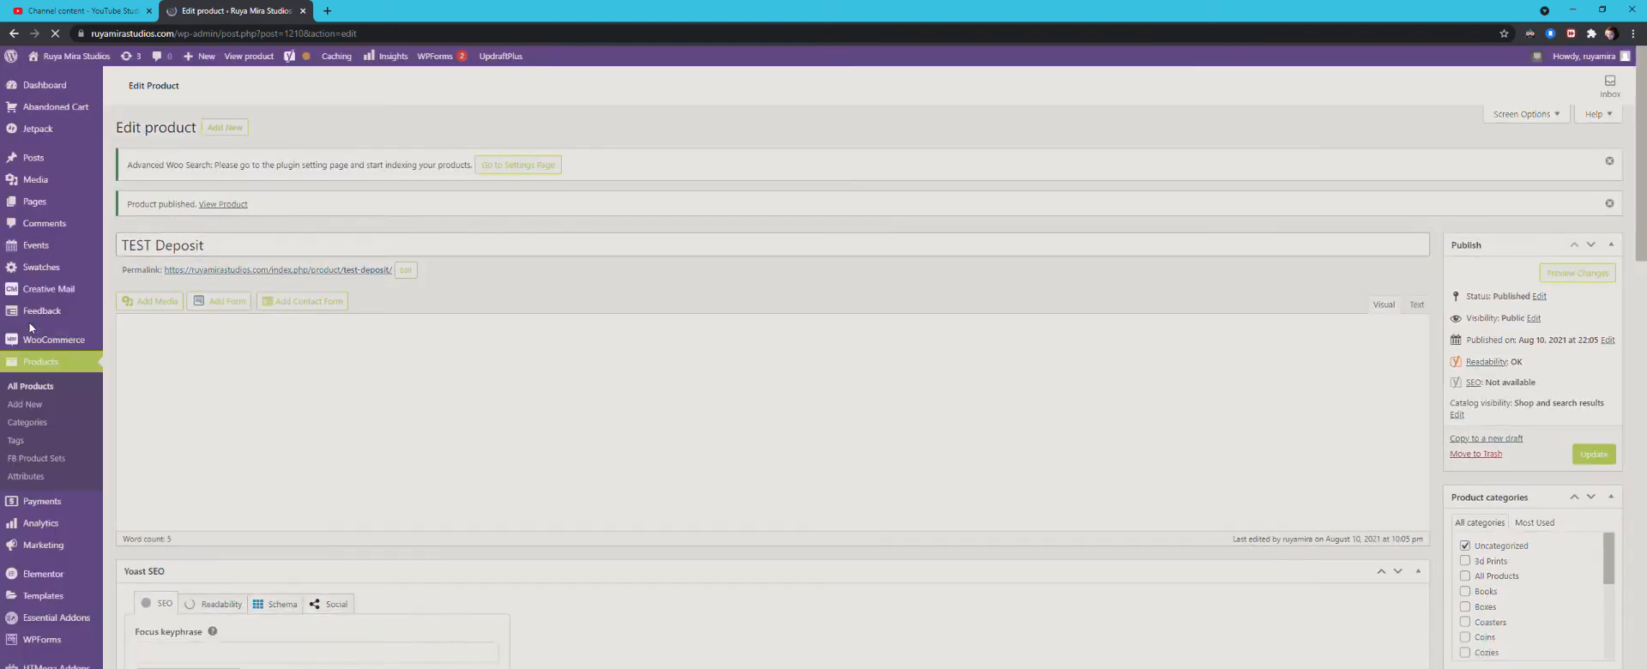
# Step: Create another new product named "Custom Shelf" with the description "custom shelf"
pyautogui.click(39, 390)
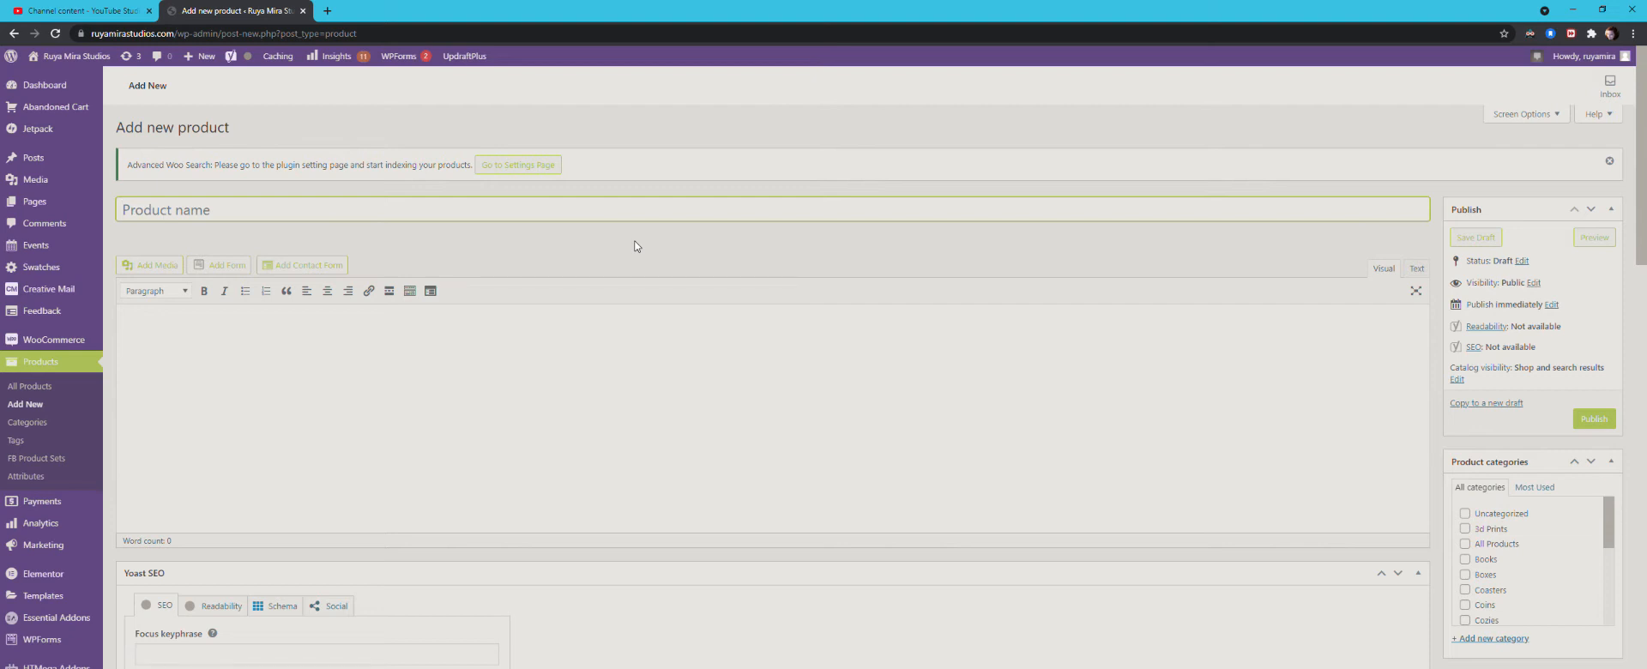
pyautogui.write('Custom Shelf')
pyautogui.click(589, 392)
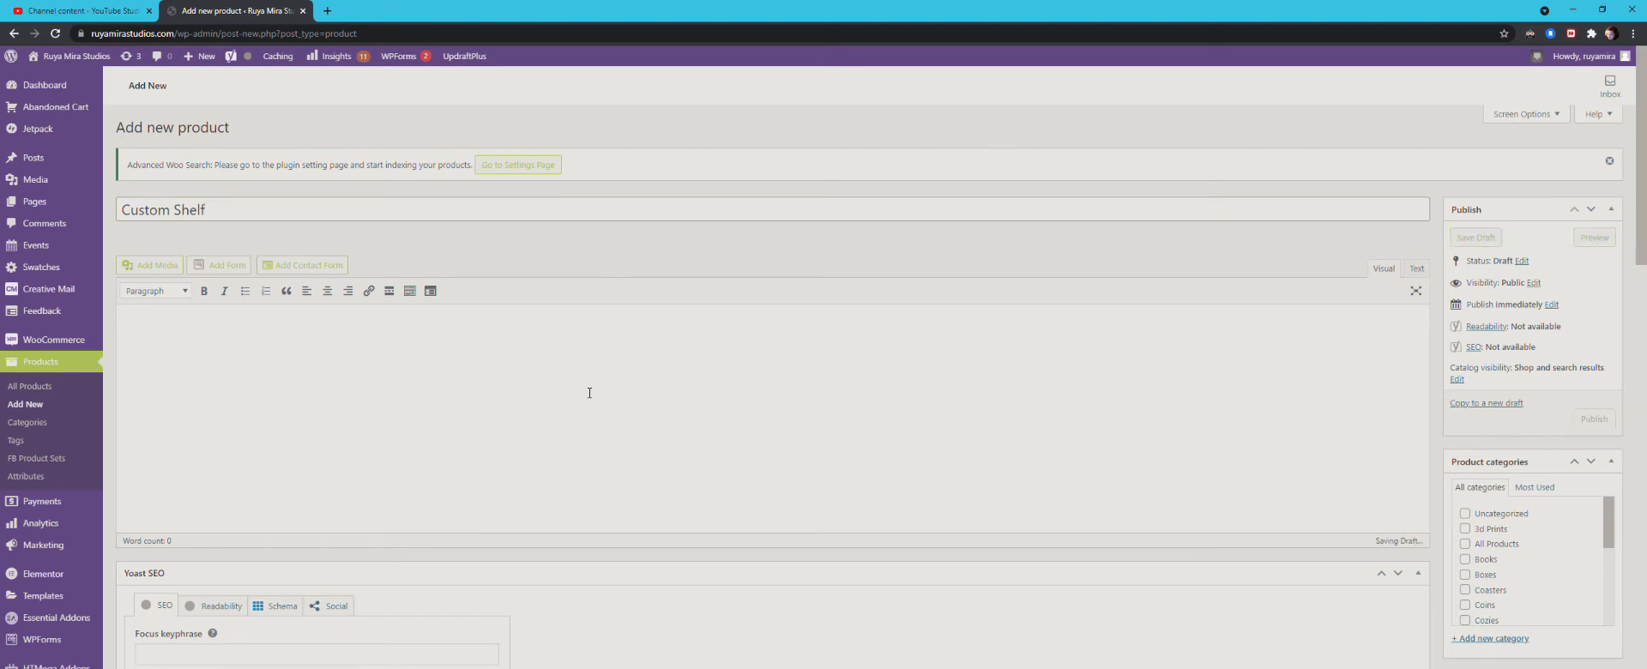
pyautogui.write('custom')
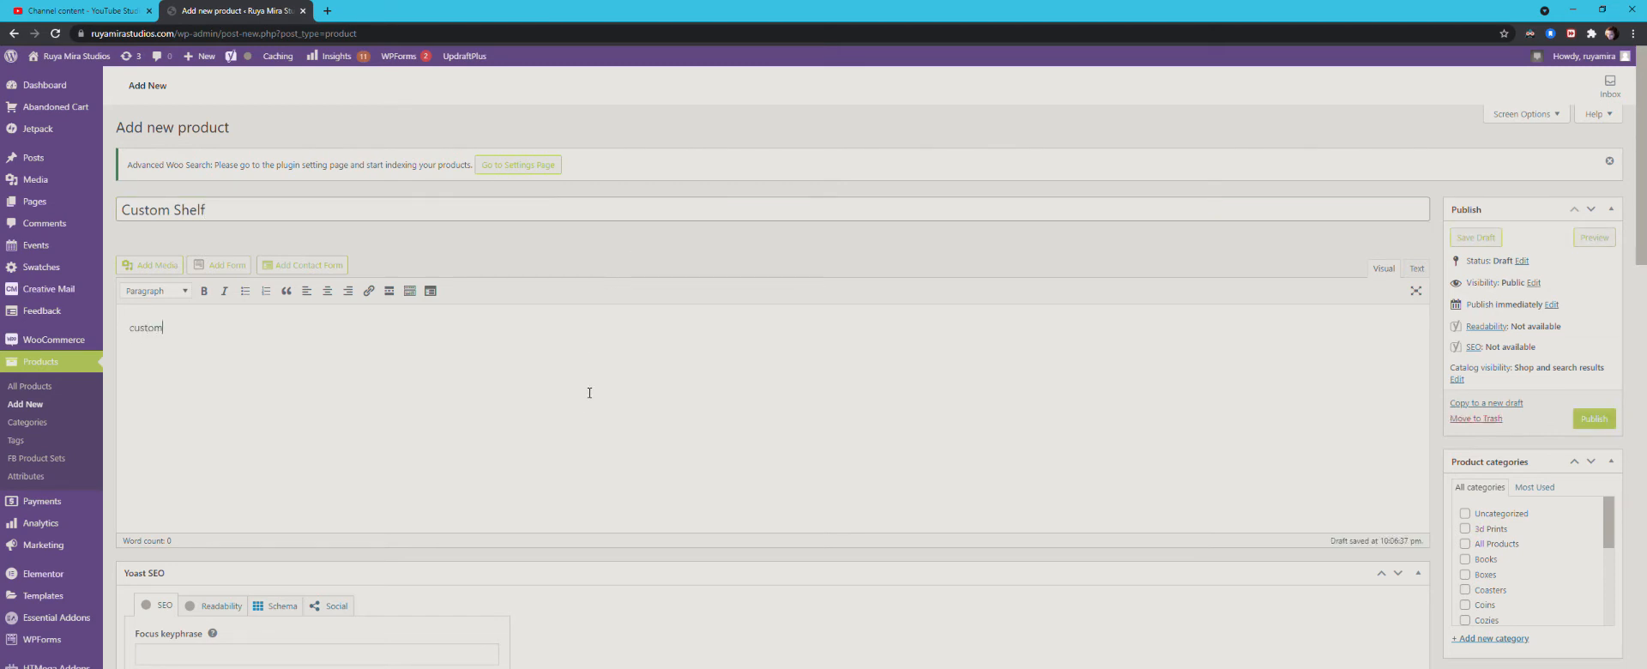
pyautogui.write(' shelf')
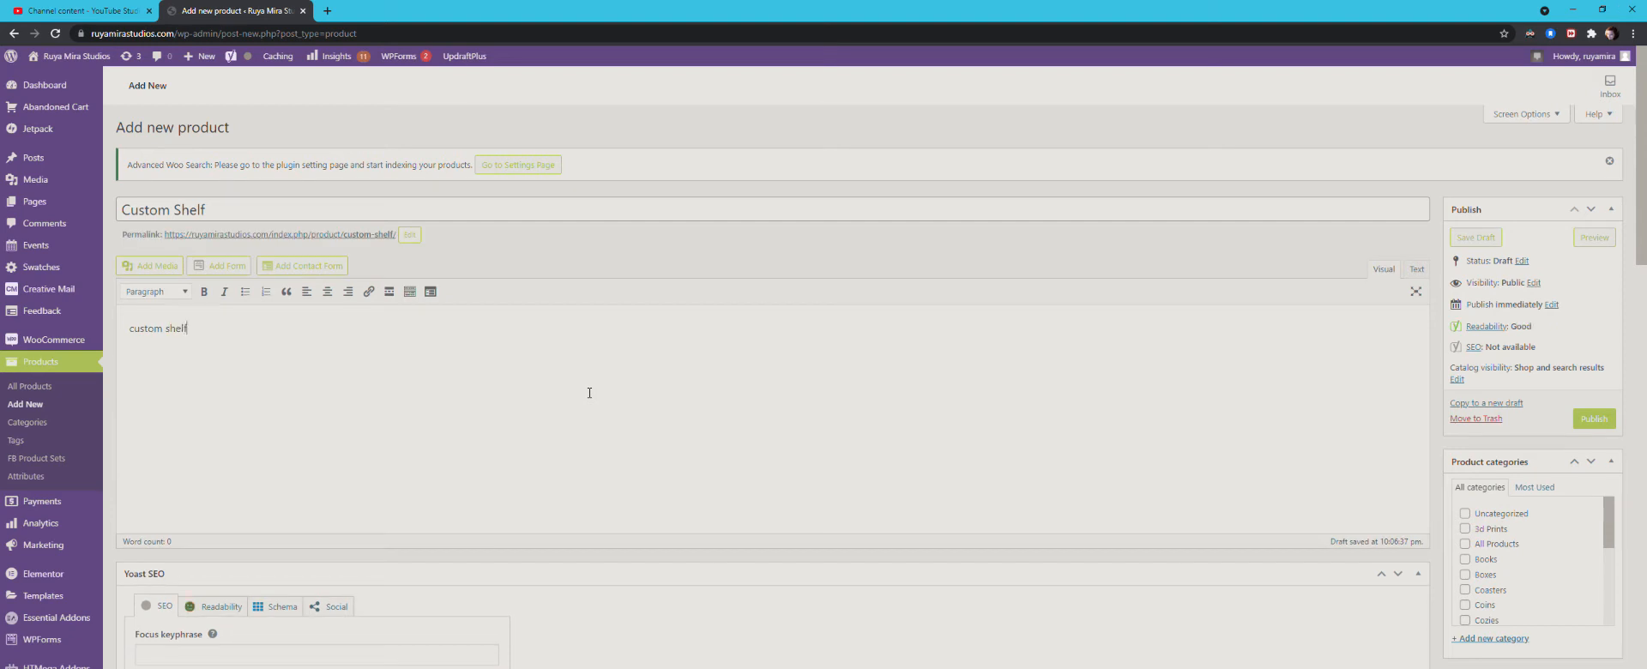
# Step: Set the Custom Shelf product's regular price to $200
pyautogui.scroll(-5, 686, 369)
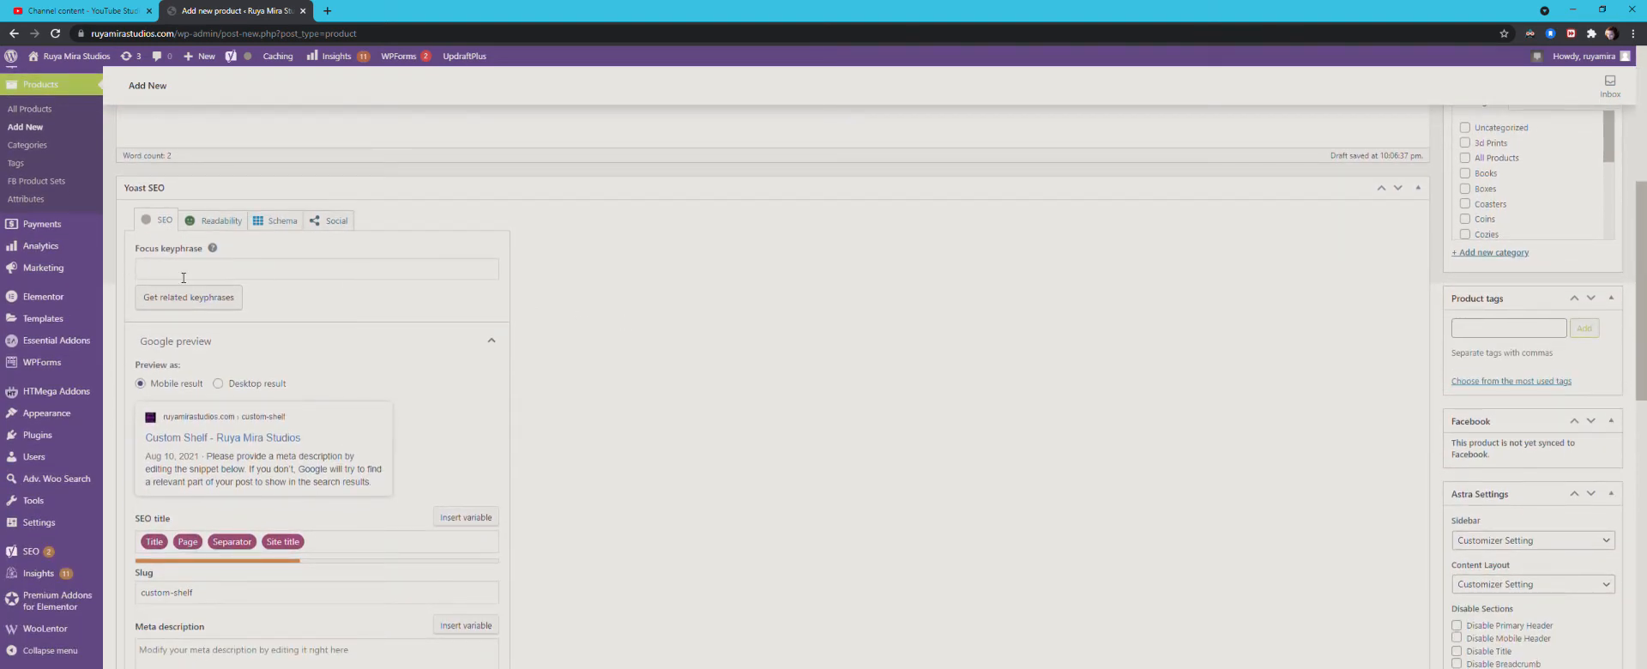
pyautogui.scroll(-5, 845, 379)
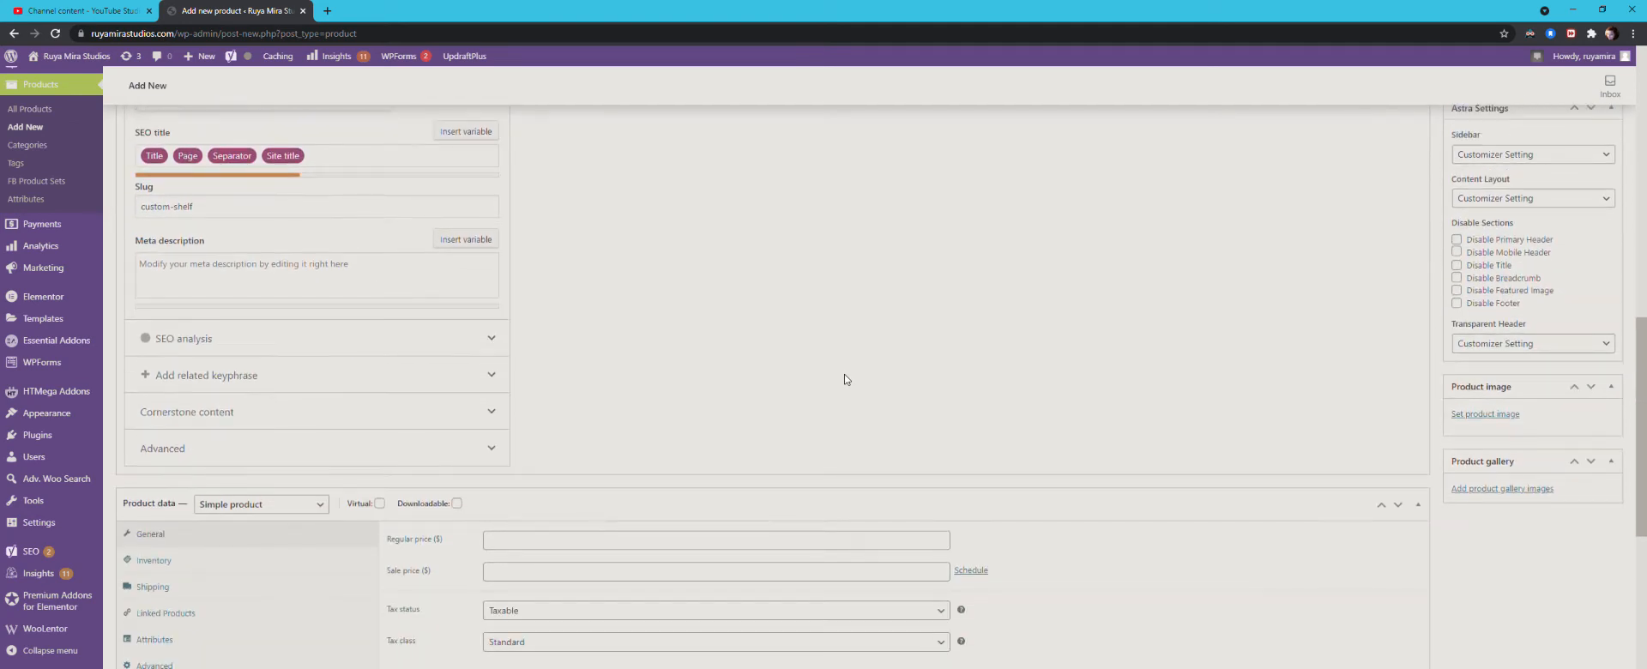
pyautogui.scroll(-2, 845, 379)
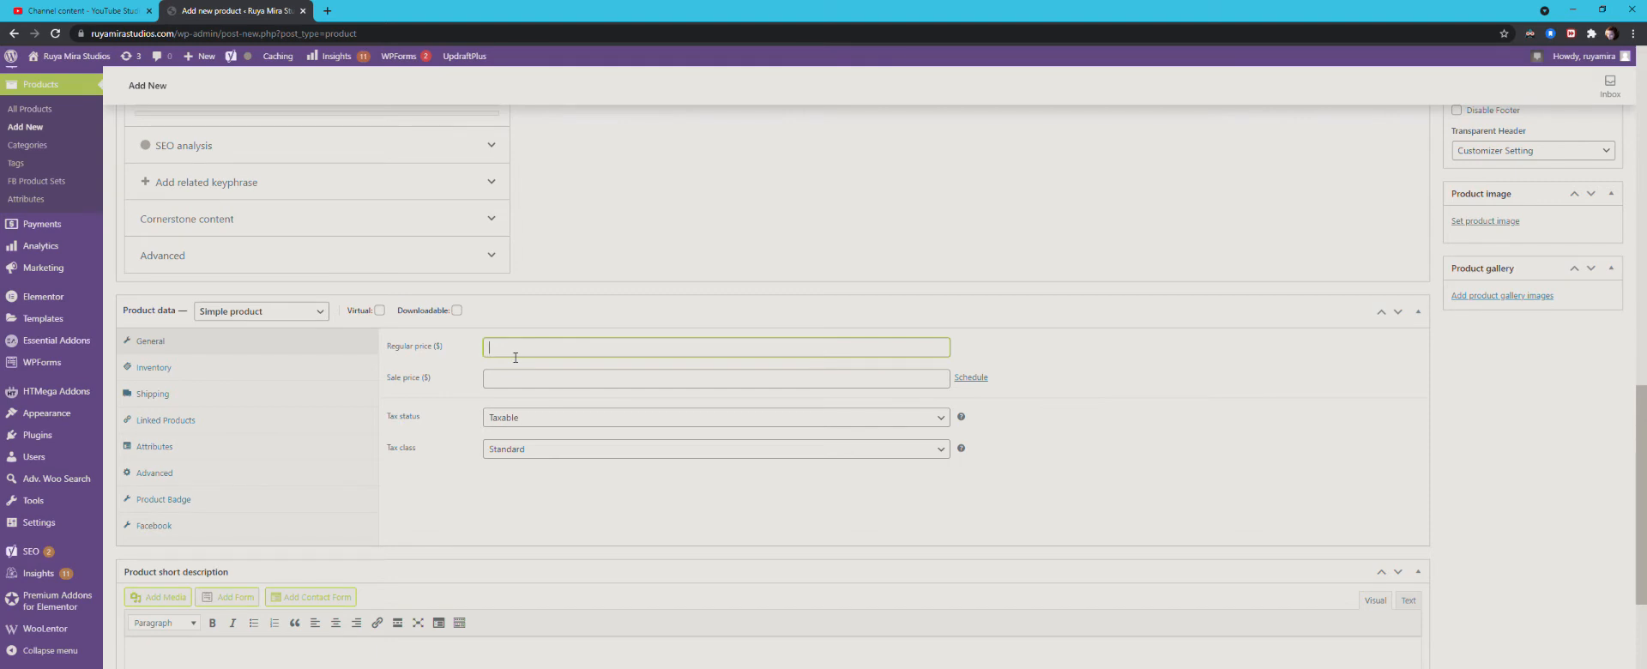
pyautogui.write('200')
# Step: Enter 55 as the weight in the Custom Shelf product's shipping settings
pyautogui.click(155, 397)
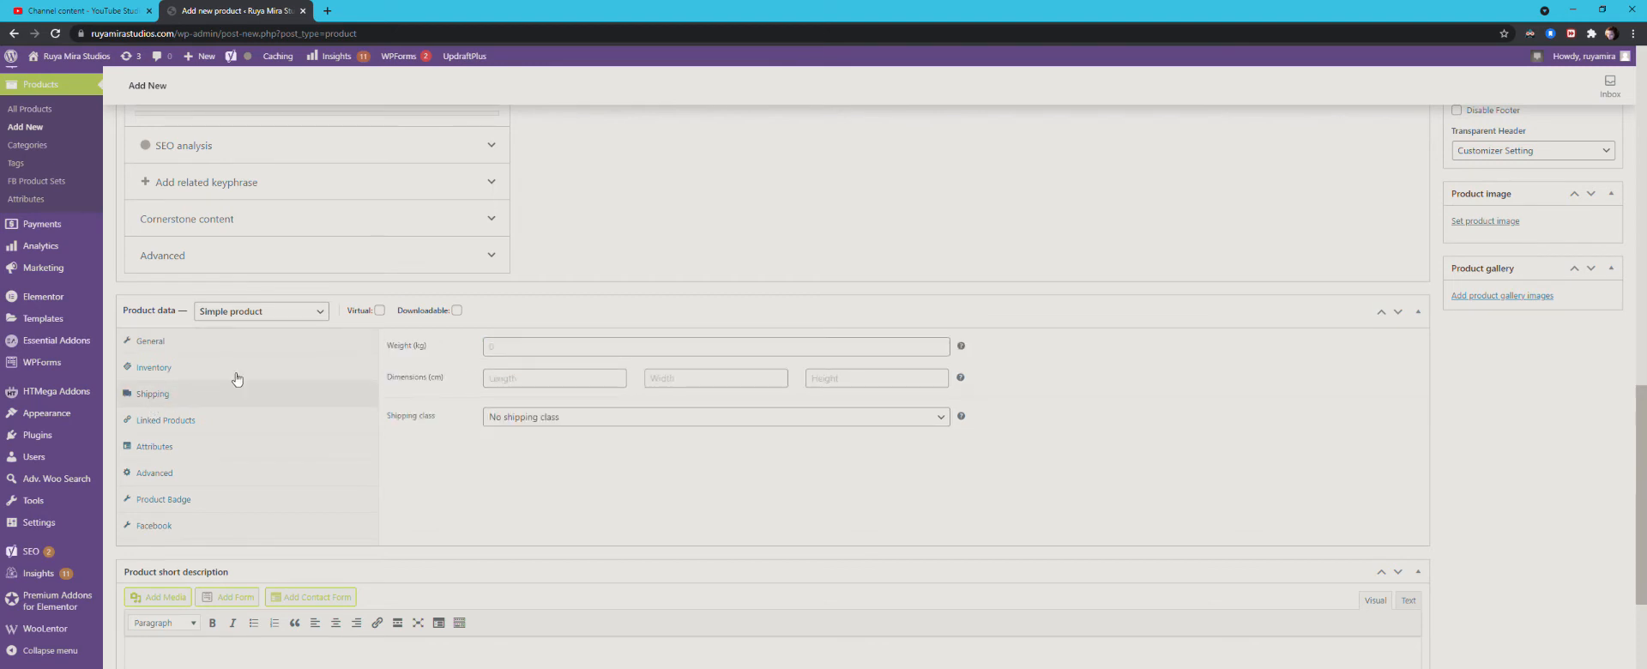
pyautogui.click(508, 354)
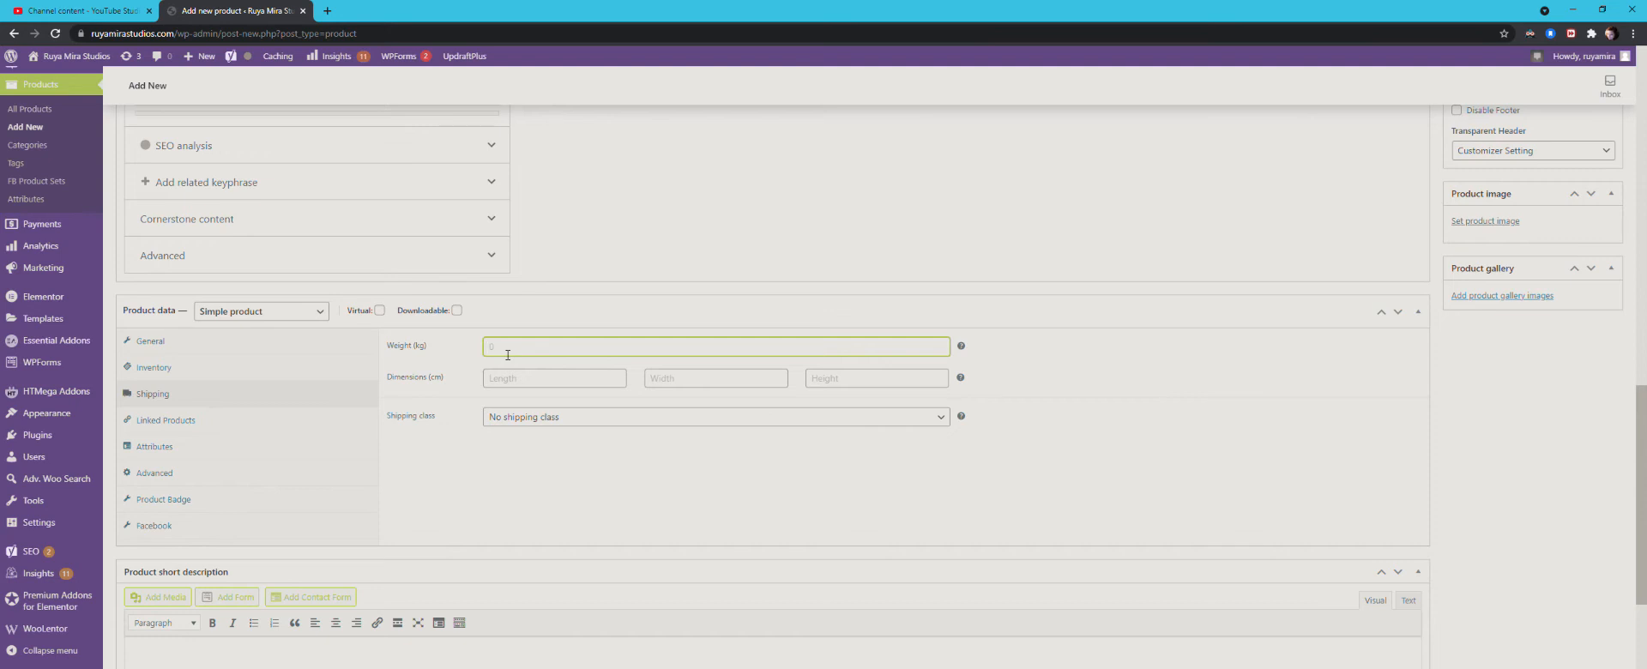
pyautogui.write('55')
# Step: Search Google for "lb to kg" in a new browser tab and convert 55 pounds to kilograms
pyautogui.click(327, 11)
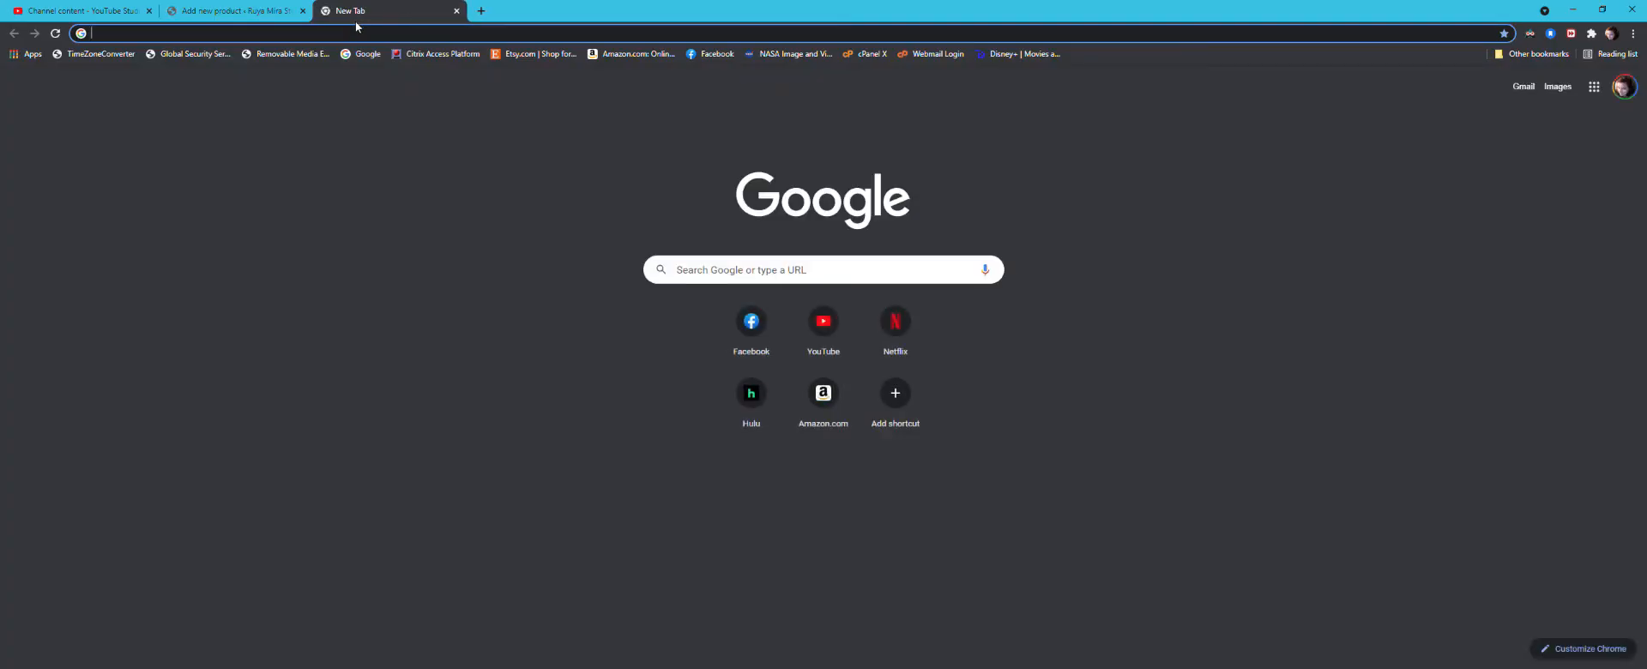
pyautogui.write('lb to k')
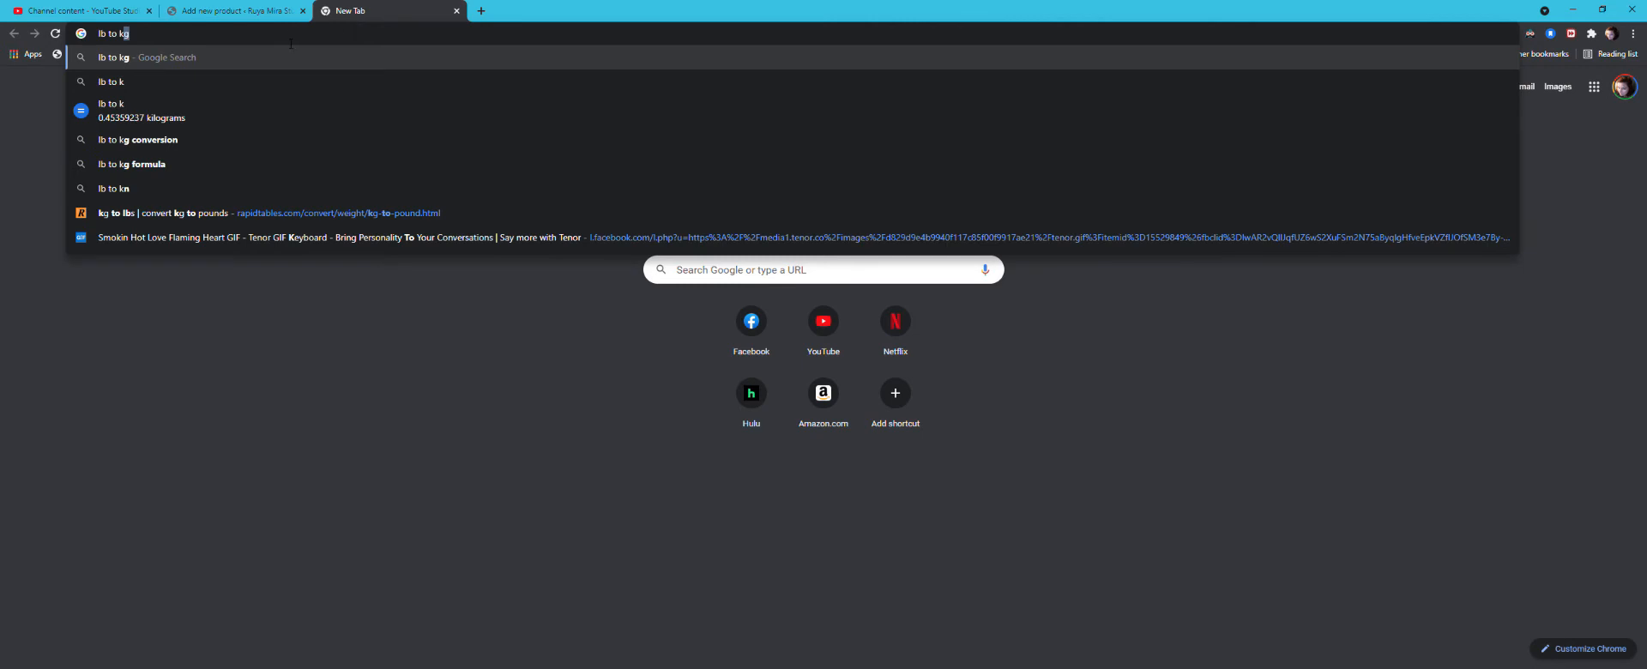
pyautogui.write('g')
pyautogui.press('Return')
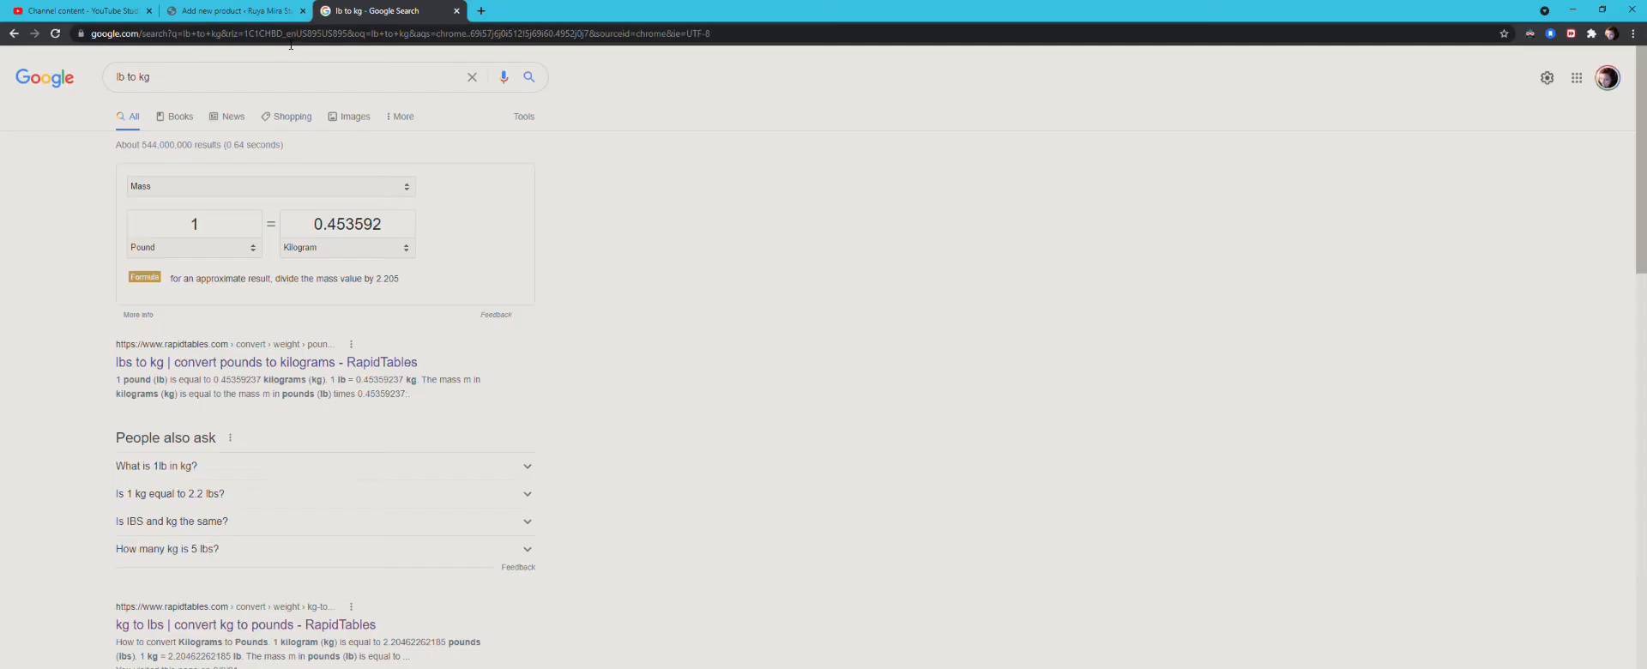
pyautogui.moveTo(191, 227); pyautogui.dragTo(210, 230)
pyautogui.write('55')
# Step: Return to the Custom Shelf product and set its shipping weight to 24.94 kg
pyautogui.click(245, 11)
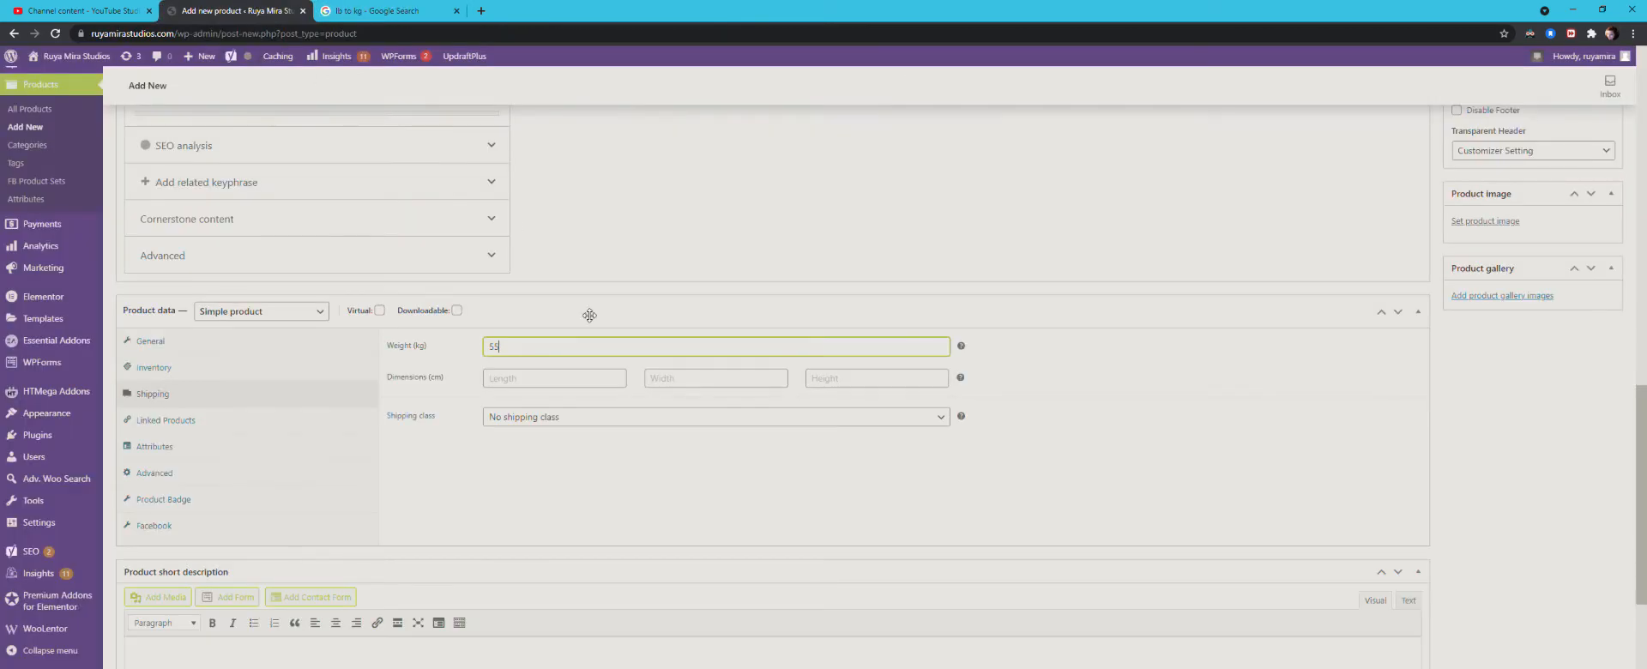
pyautogui.moveTo(603, 351); pyautogui.dragTo(413, 341)
pyautogui.write('22')
# Step: Set the Custom Shelf's dimensions to 33 cm long, 15 cm wide and 55 cm high
pyautogui.click(504, 380)
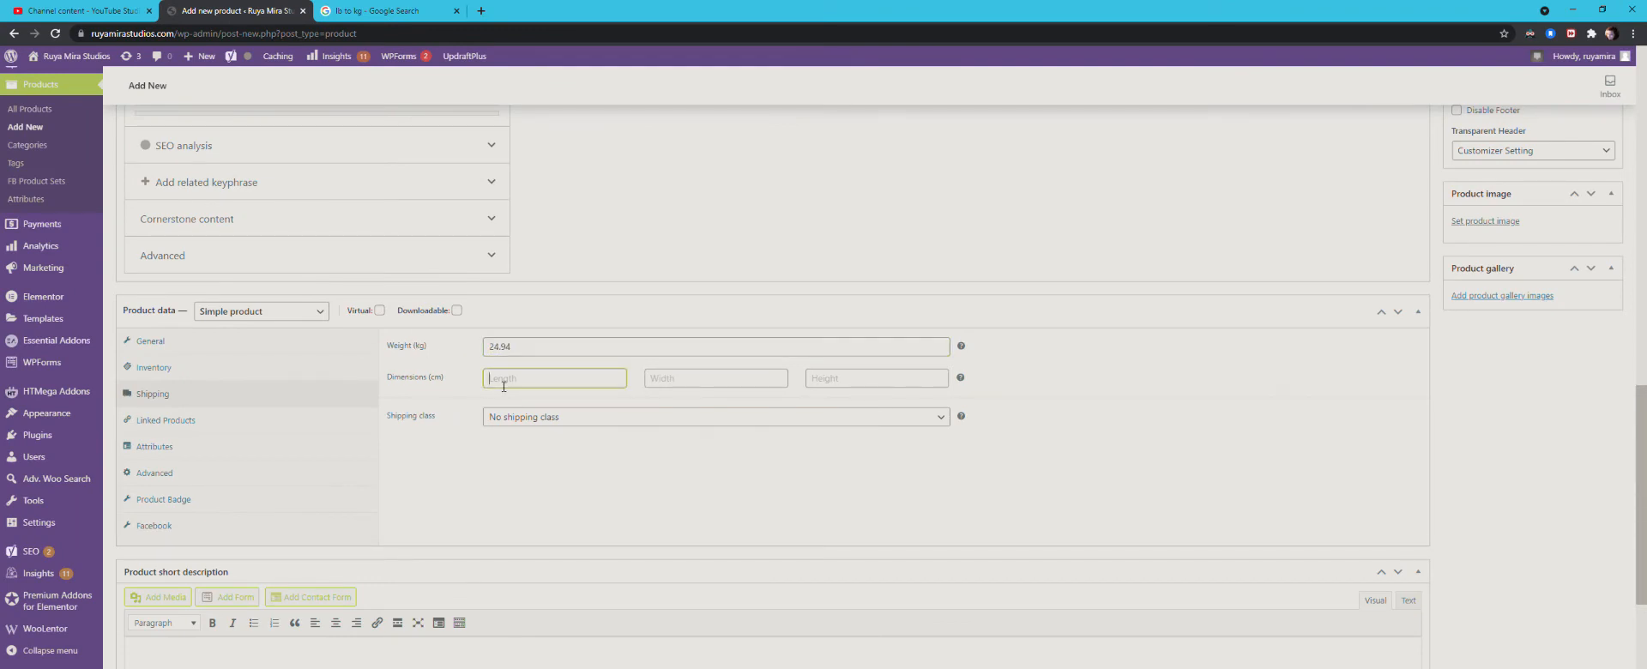
pyautogui.write('33')
pyautogui.press('Tab')
pyautogui.write('15')
pyautogui.write('55')
# Step: Try the Large Item Shipping class for the Custom Shelf and set it back to No shipping class
pyautogui.click(531, 421)
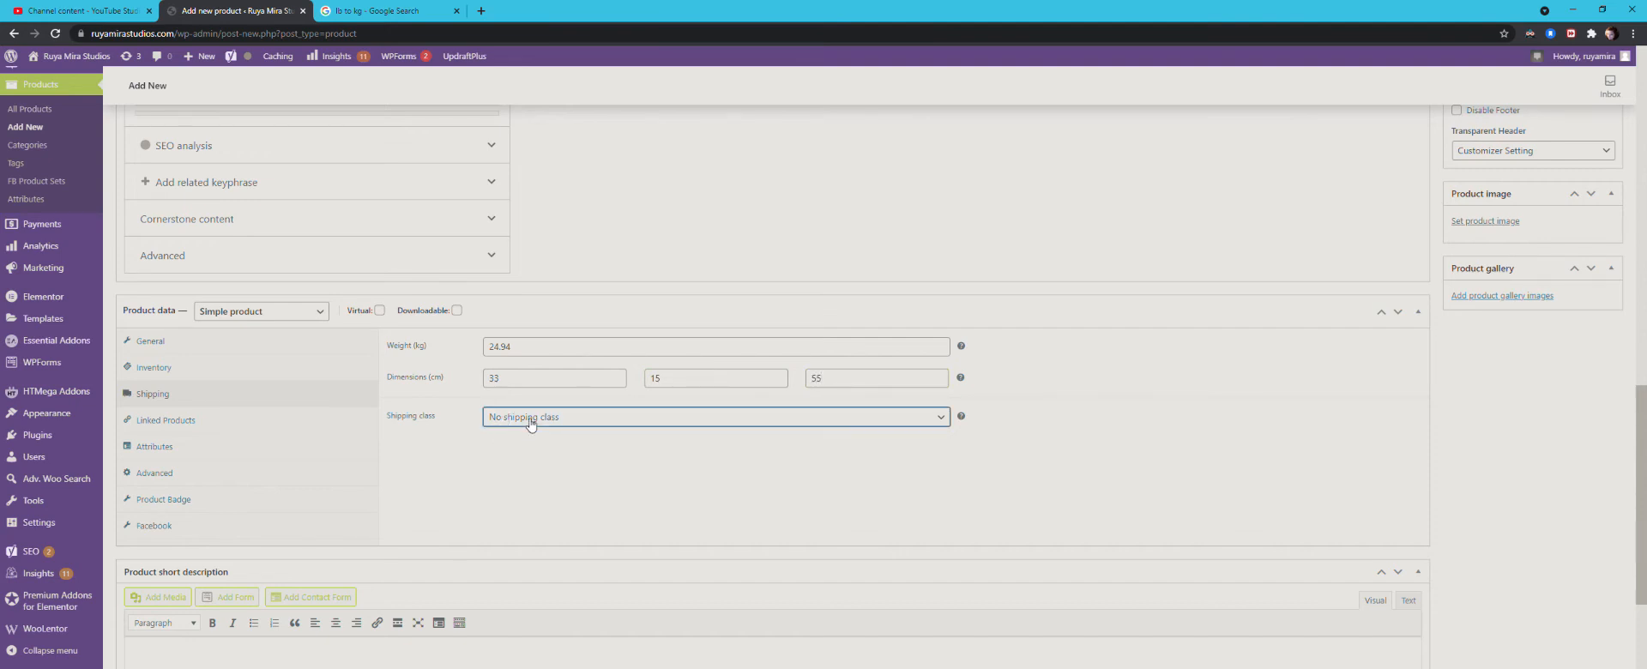
pyautogui.click(534, 487)
pyautogui.click(533, 488)
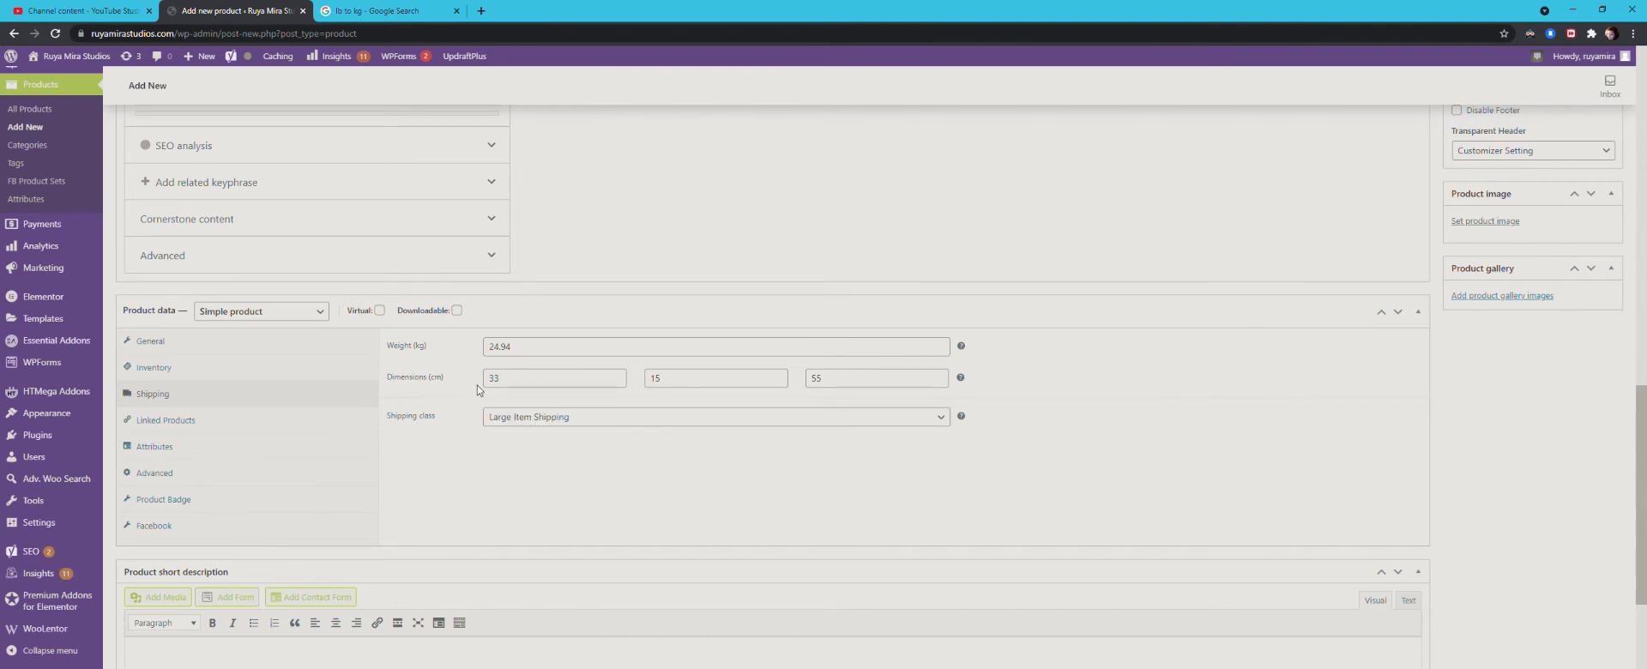
pyautogui.click(519, 421)
pyautogui.click(517, 441)
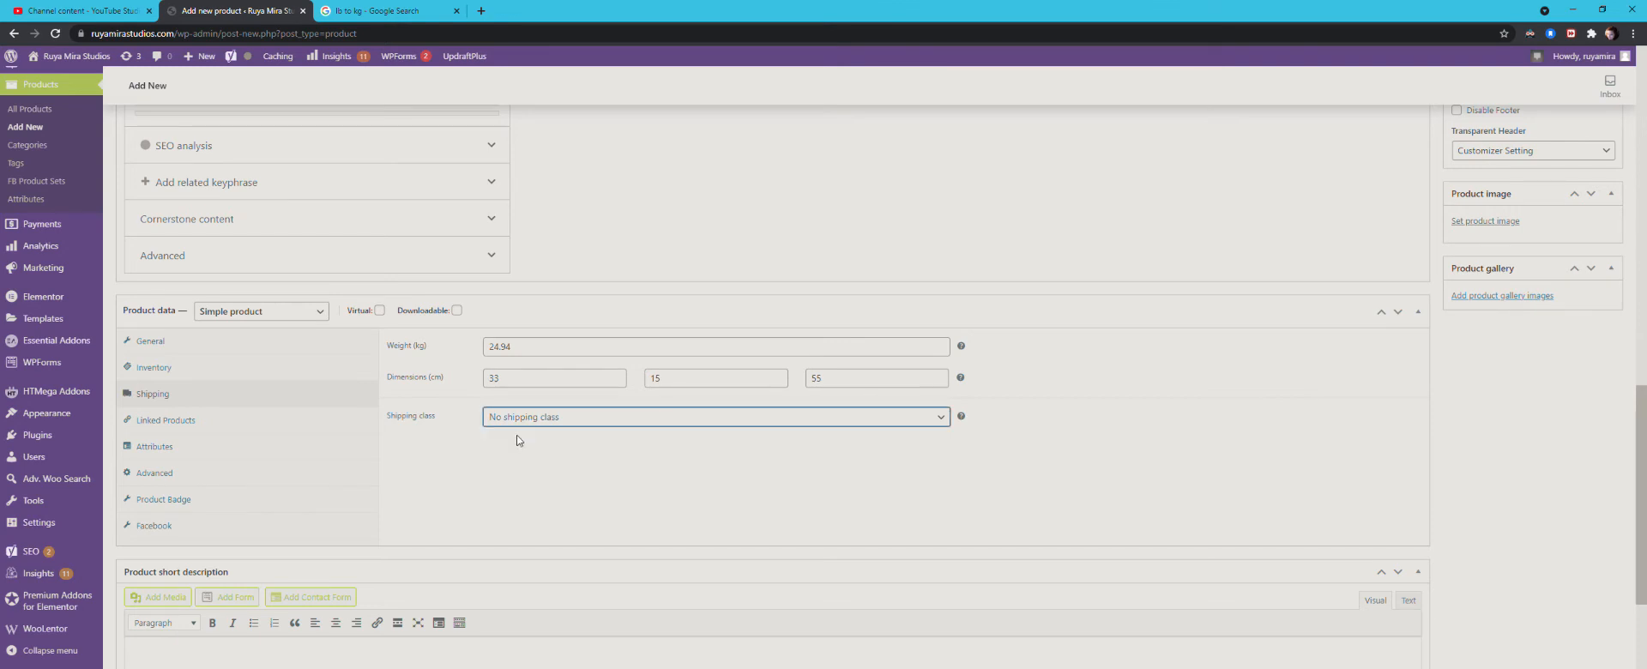
pyautogui.click(512, 461)
# Step: Assign the Custom Shelf to the product categories Cozies, Jewelry, Keychain, Masks and Miniatures
pyautogui.scroll(-2, 512, 460)
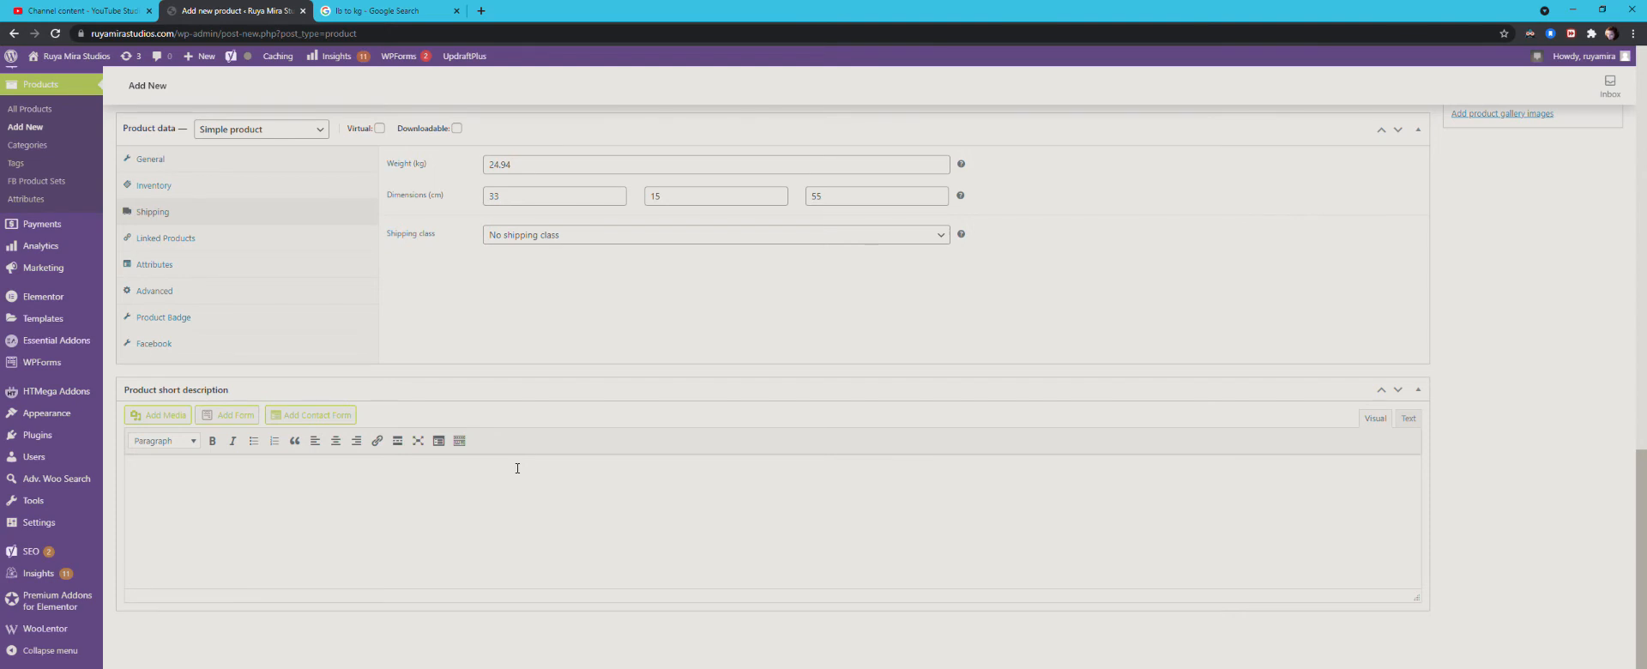
pyautogui.scroll(2, 518, 467)
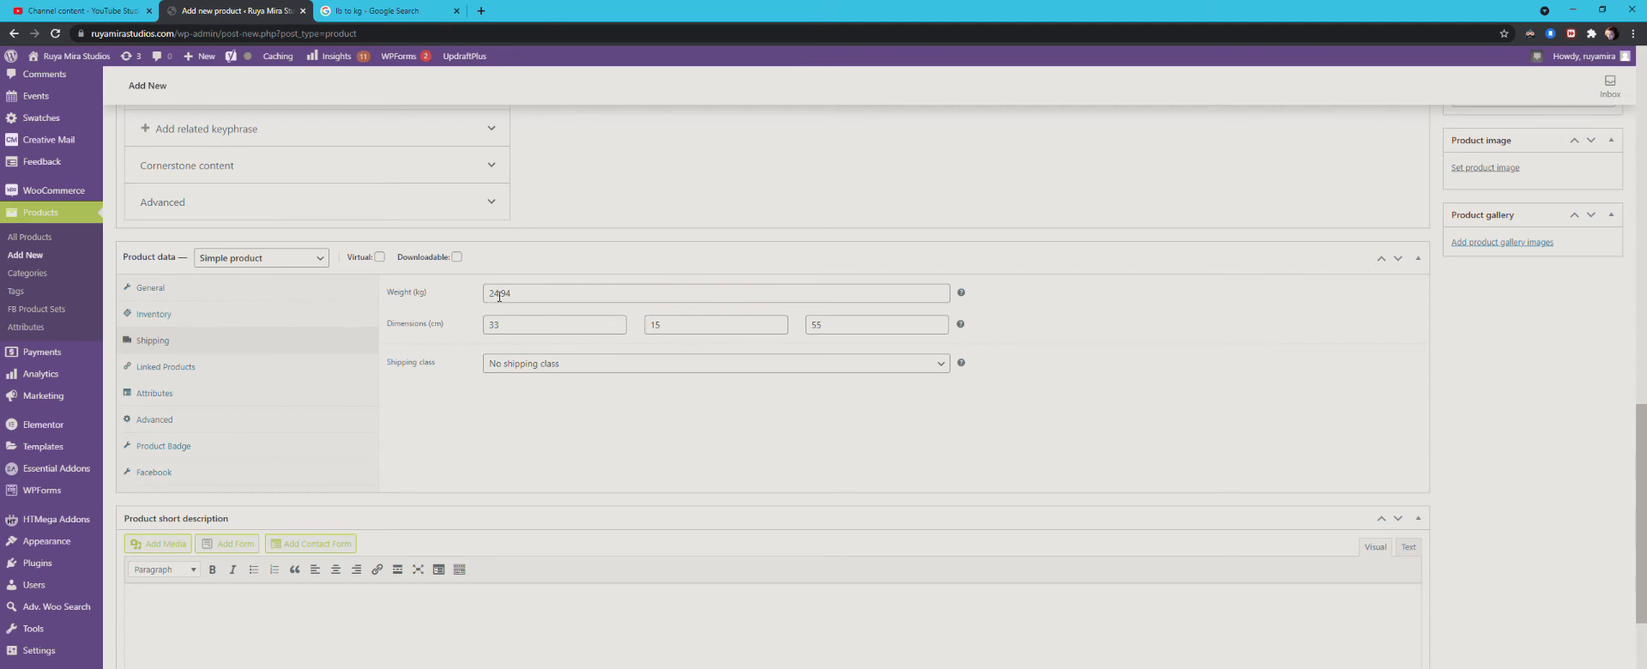
pyautogui.scroll(10, 526, 333)
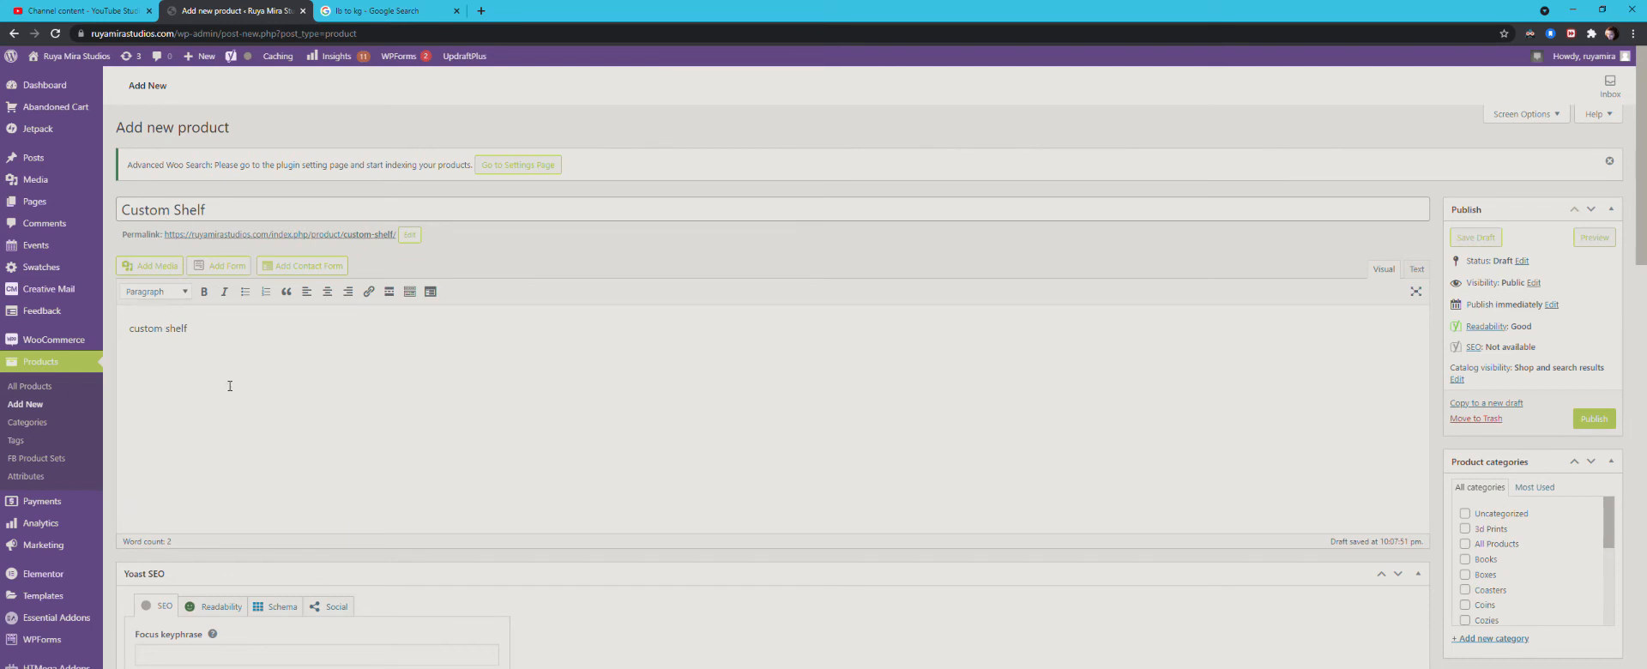
pyautogui.scroll(-3, 232, 386)
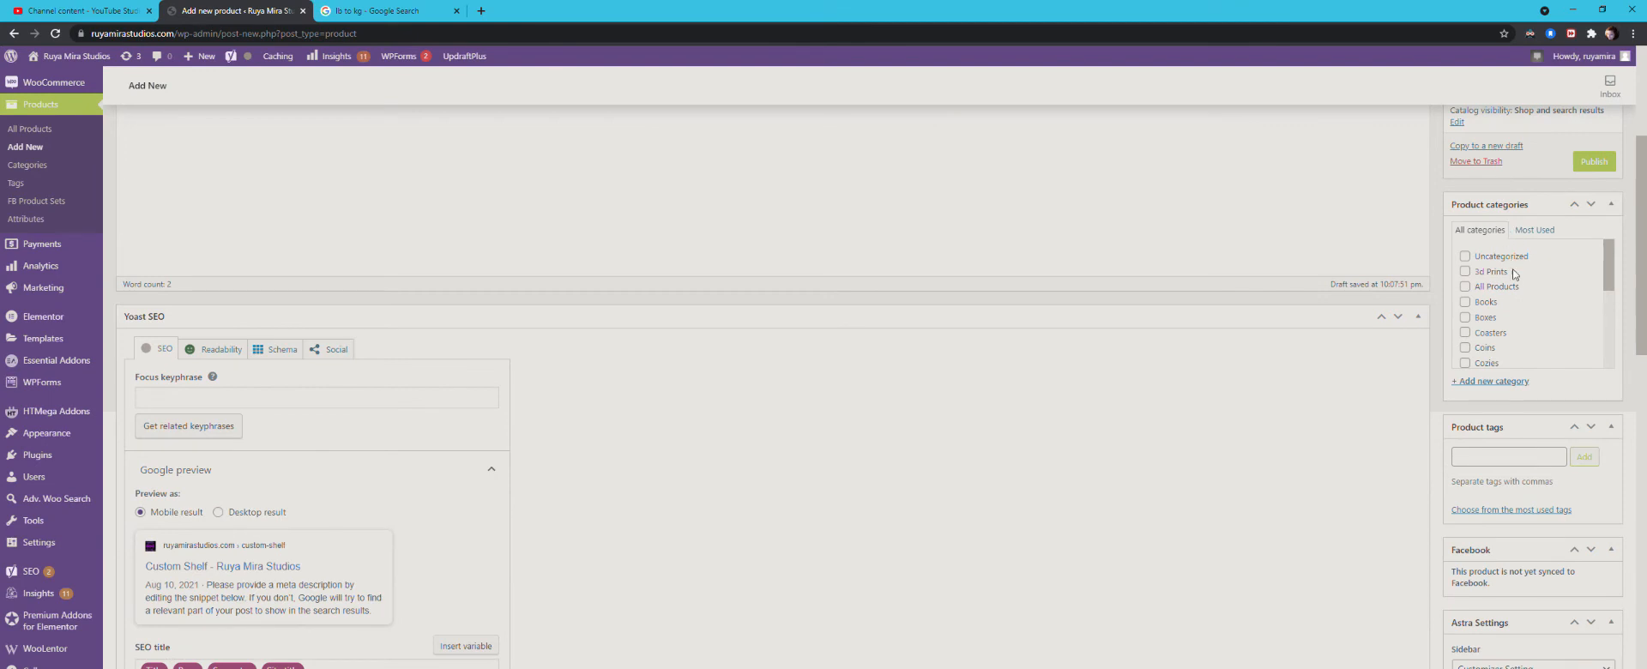
pyautogui.moveTo(1609, 277); pyautogui.dragTo(1613, 302)
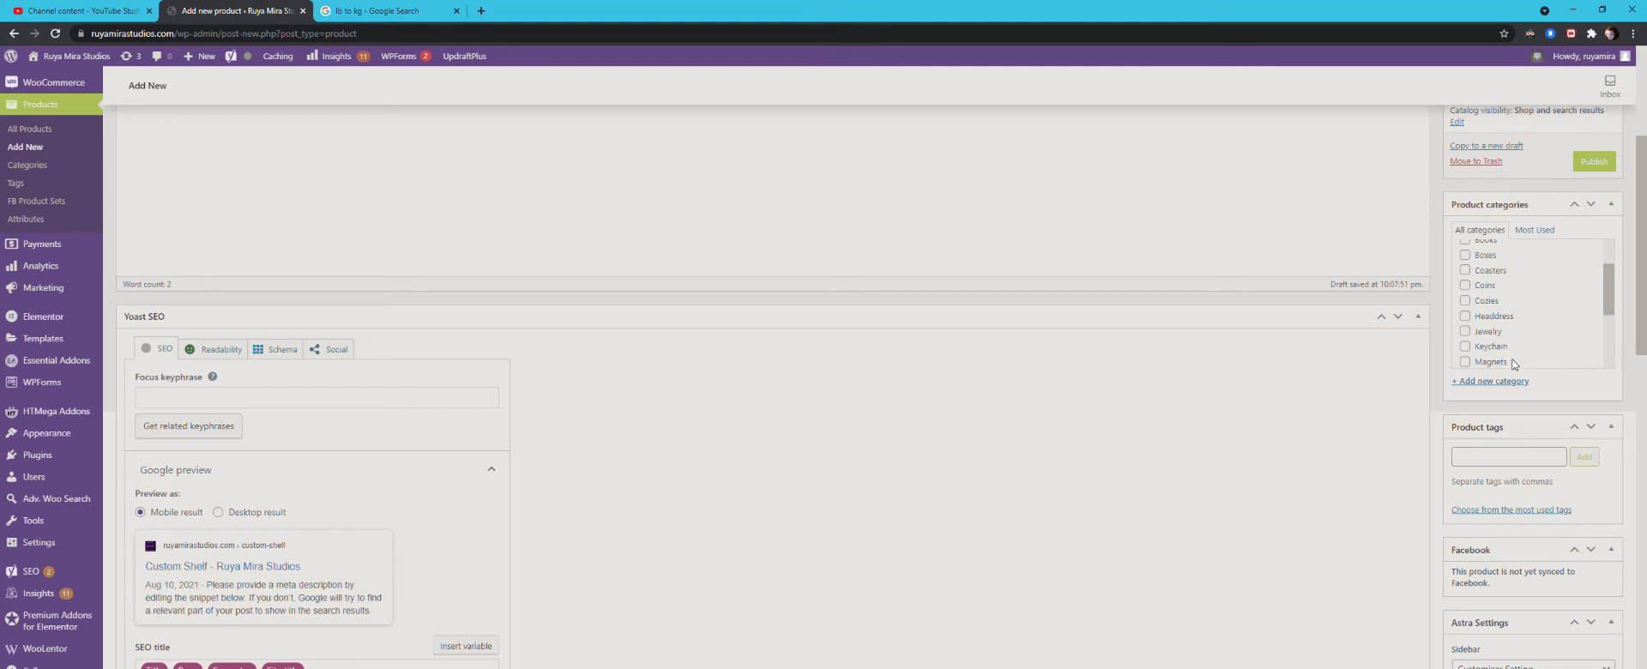
pyautogui.moveTo(1607, 298); pyautogui.dragTo(1607, 311)
pyautogui.click(1466, 268)
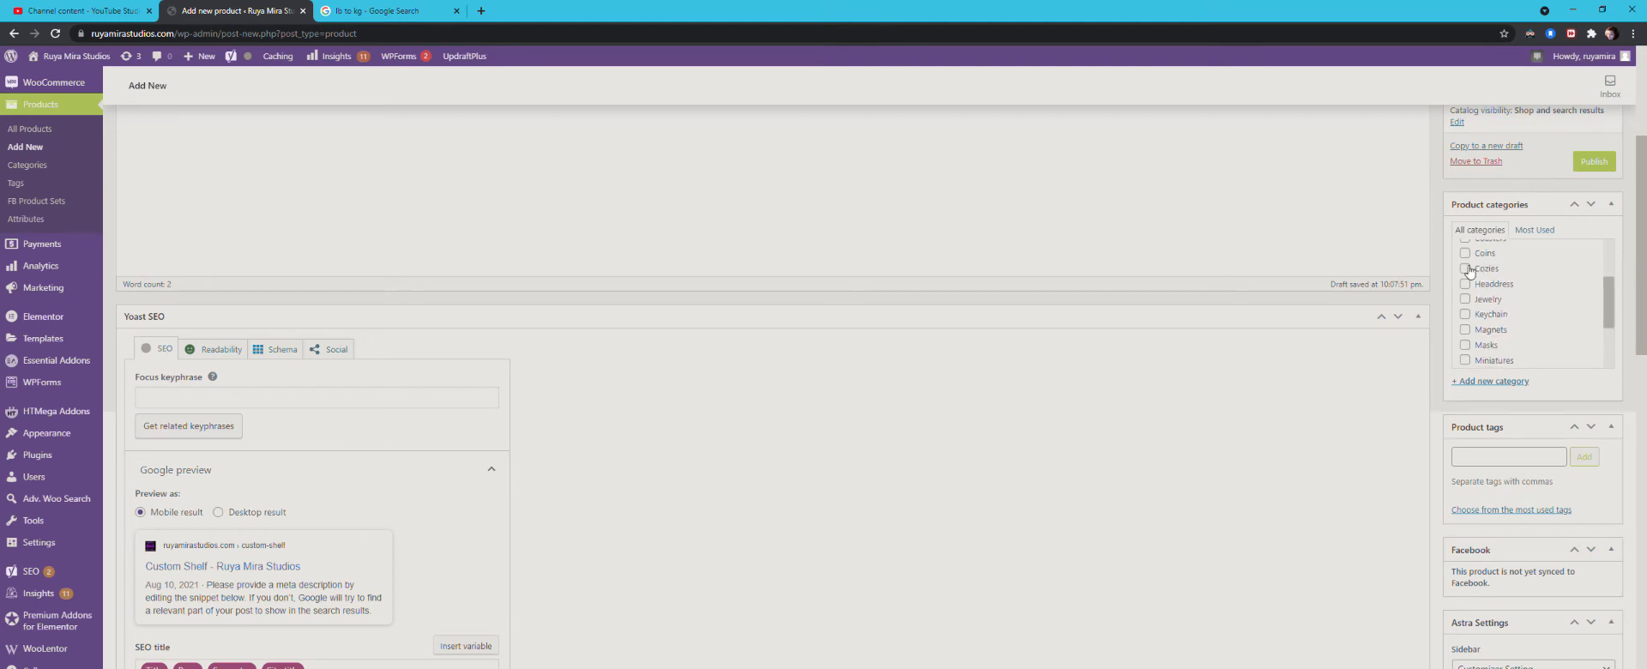
pyautogui.click(1466, 299)
pyautogui.click(1466, 314)
pyautogui.click(1466, 345)
pyautogui.click(1466, 360)
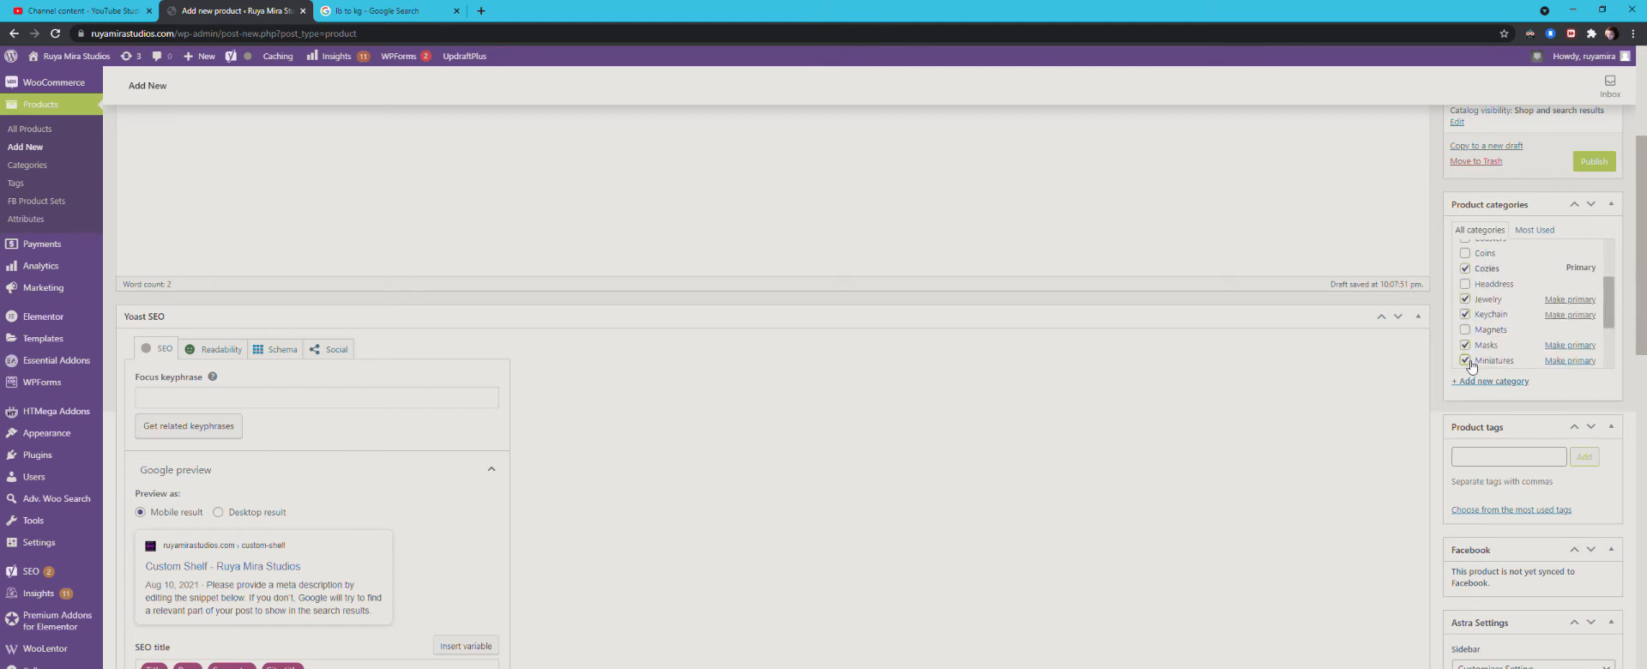
# Step: Add the Runes and Warhammer categories to the Custom Shelf and go to its product tags
pyautogui.moveTo(1610, 310); pyautogui.dragTo(1615, 284)
pyautogui.click(1465, 323)
pyautogui.click(1465, 353)
pyautogui.click(1616, 299)
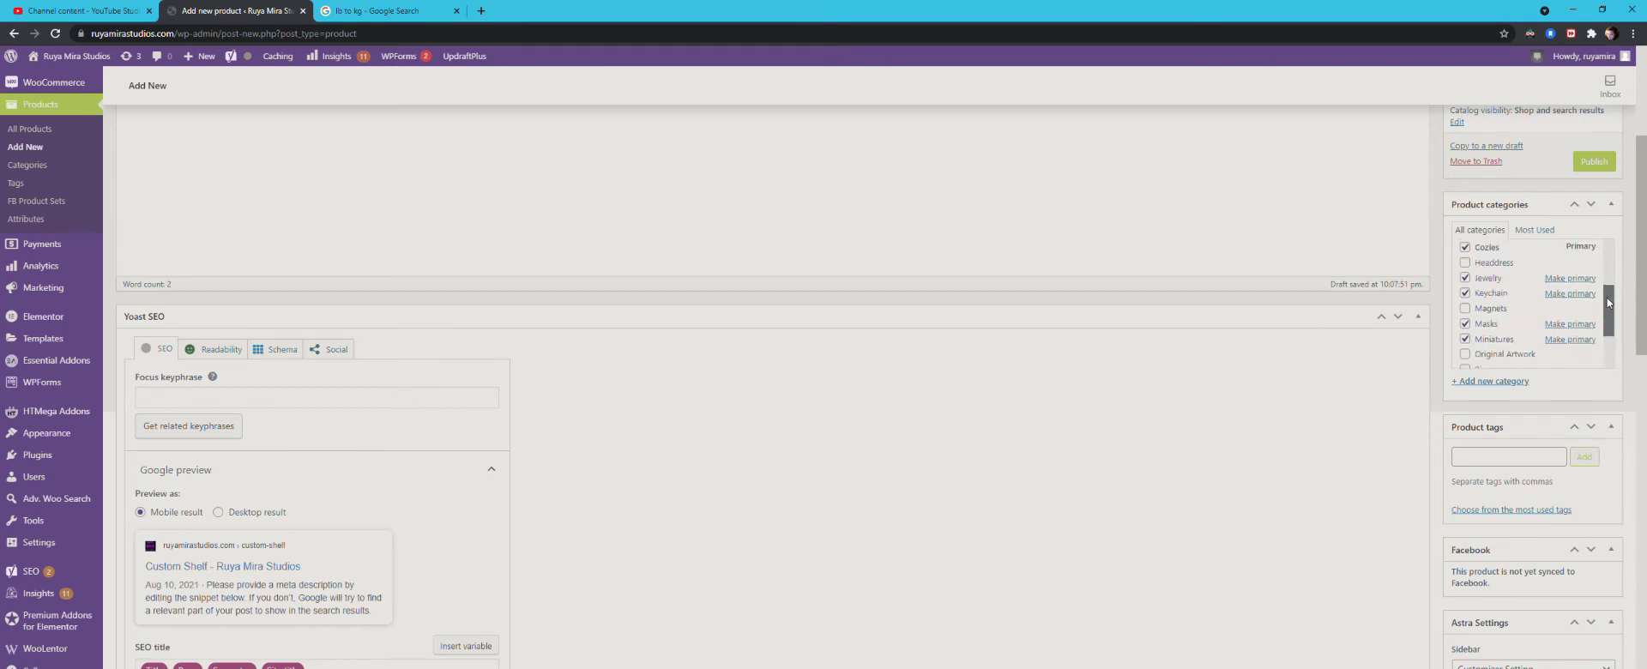
pyautogui.scroll(-2, 918, 520)
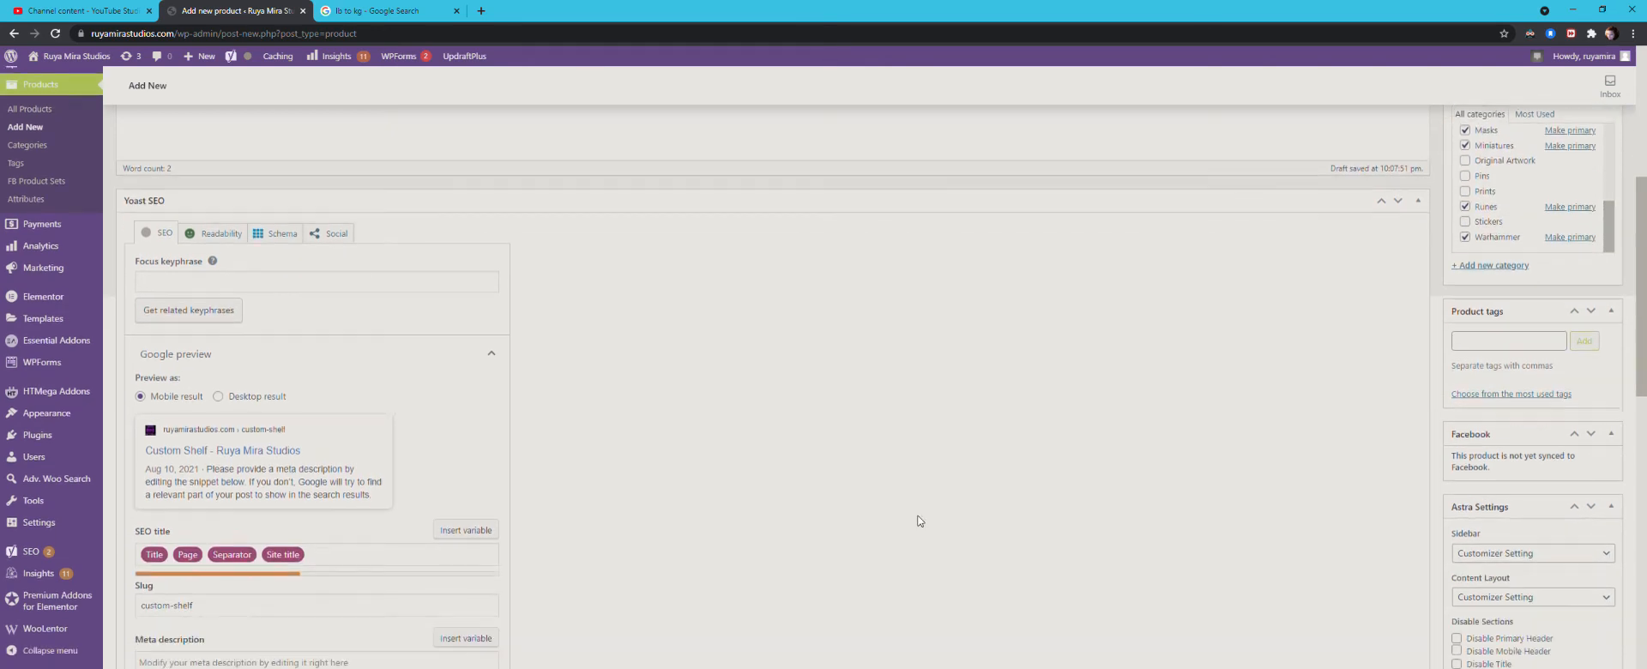
pyautogui.click(1512, 330)
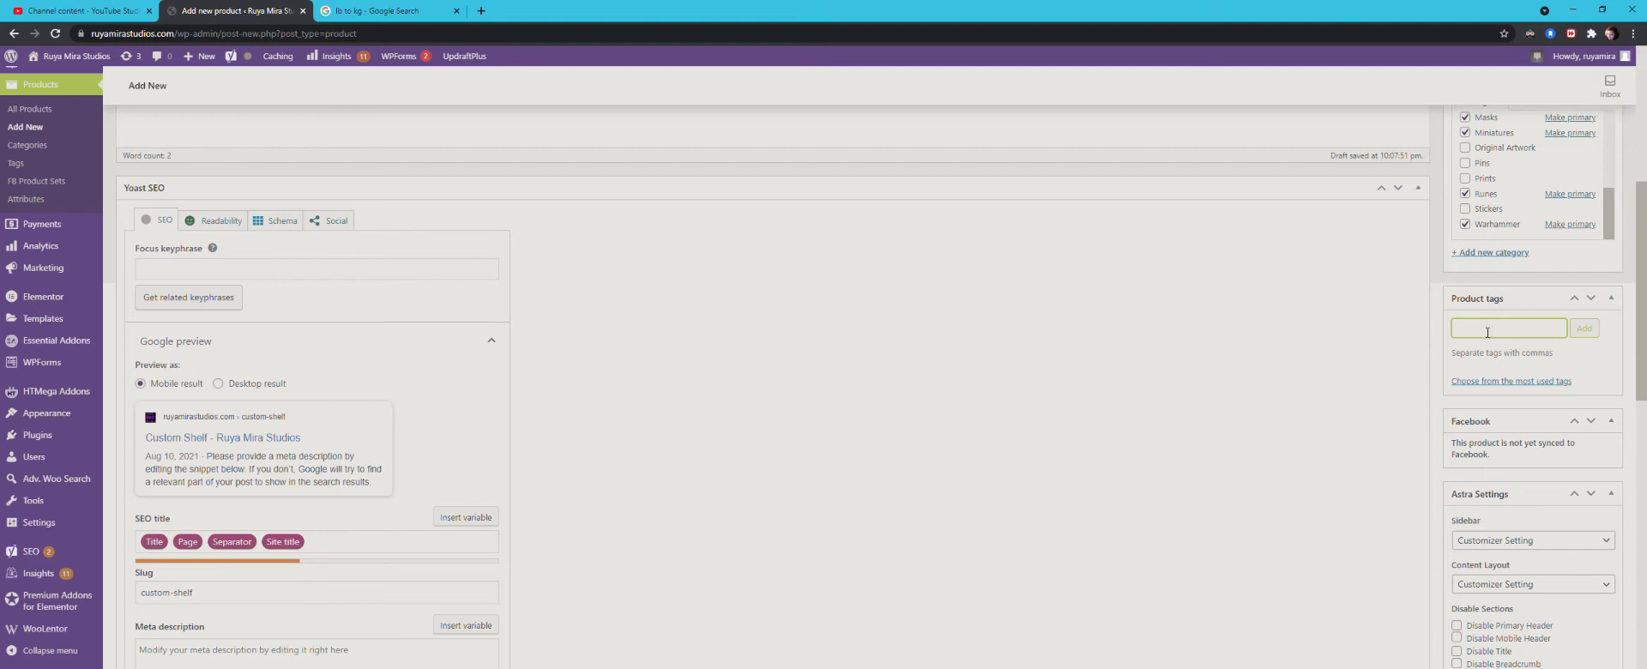
# Step: Open the inventory settings in the Custom Shelf's product data
pyautogui.scroll(-3, 911, 372)
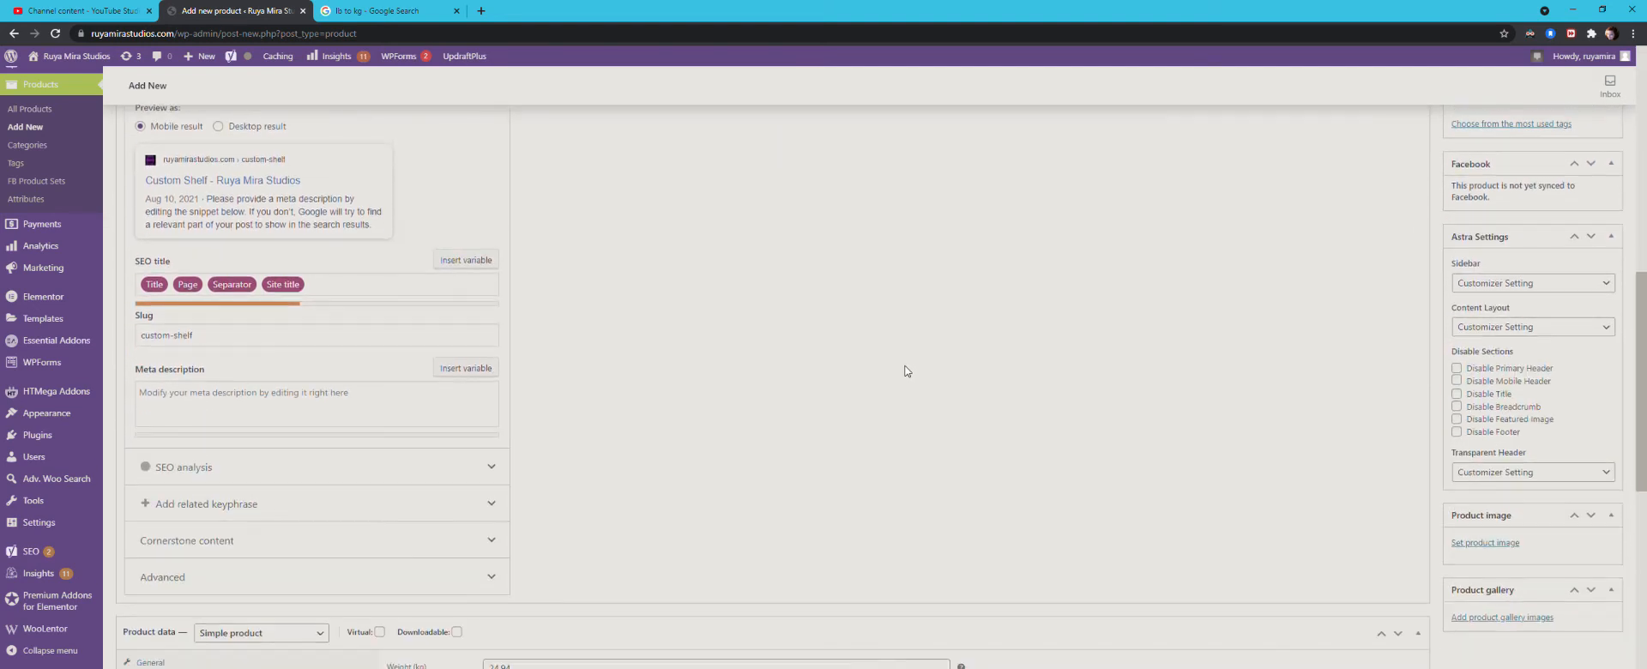
pyautogui.scroll(-5, 907, 371)
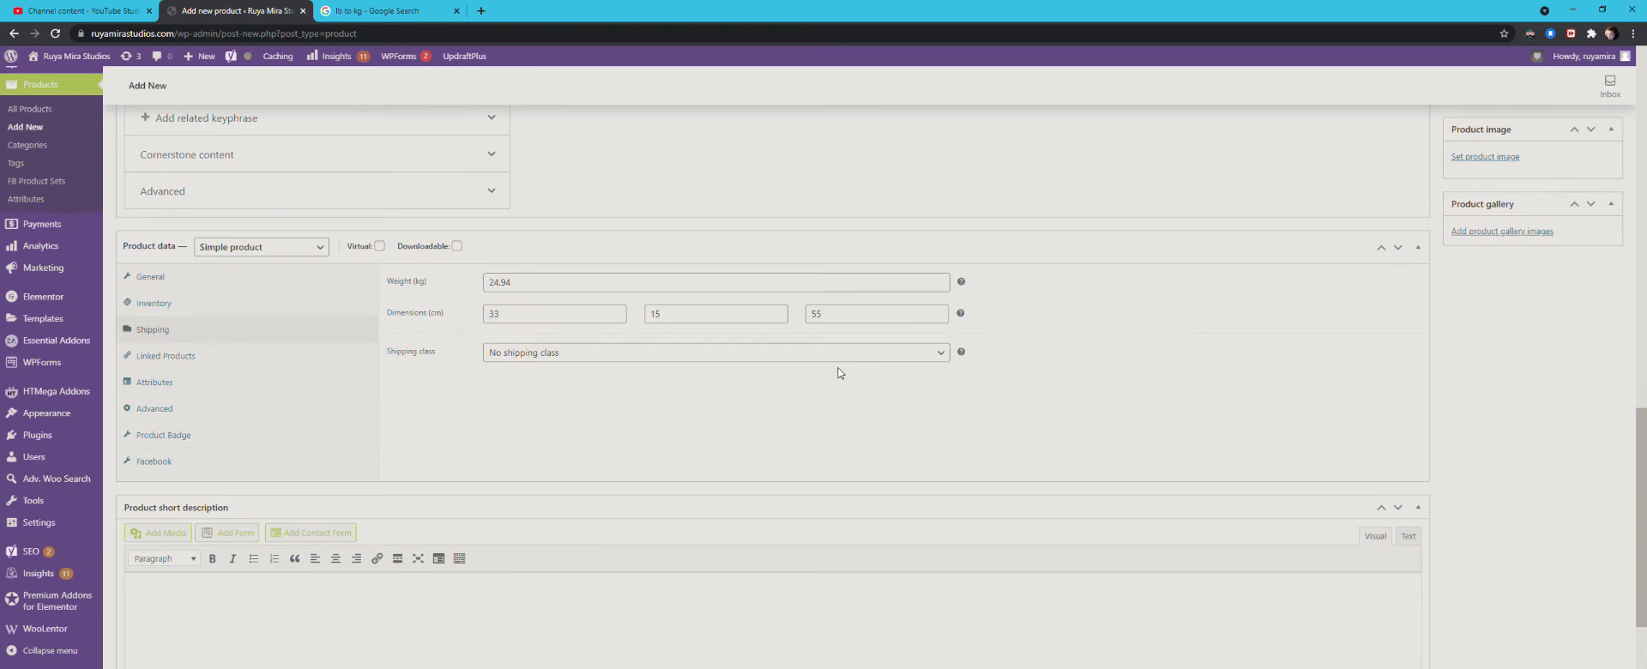
pyautogui.click(166, 303)
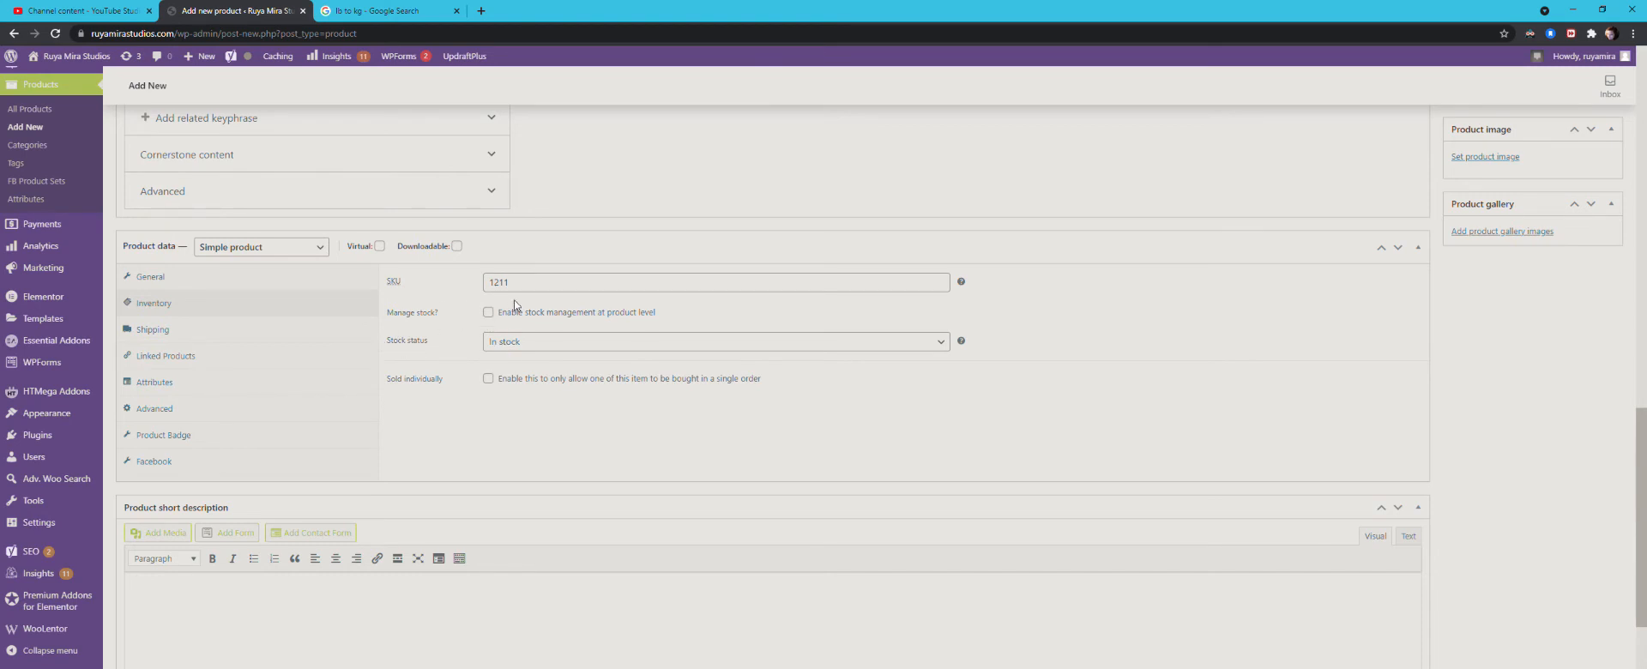
# Step: Try enabling stock management at product level for the Custom Shelf and disable it again
pyautogui.moveTo(527, 288); pyautogui.dragTo(471, 295)
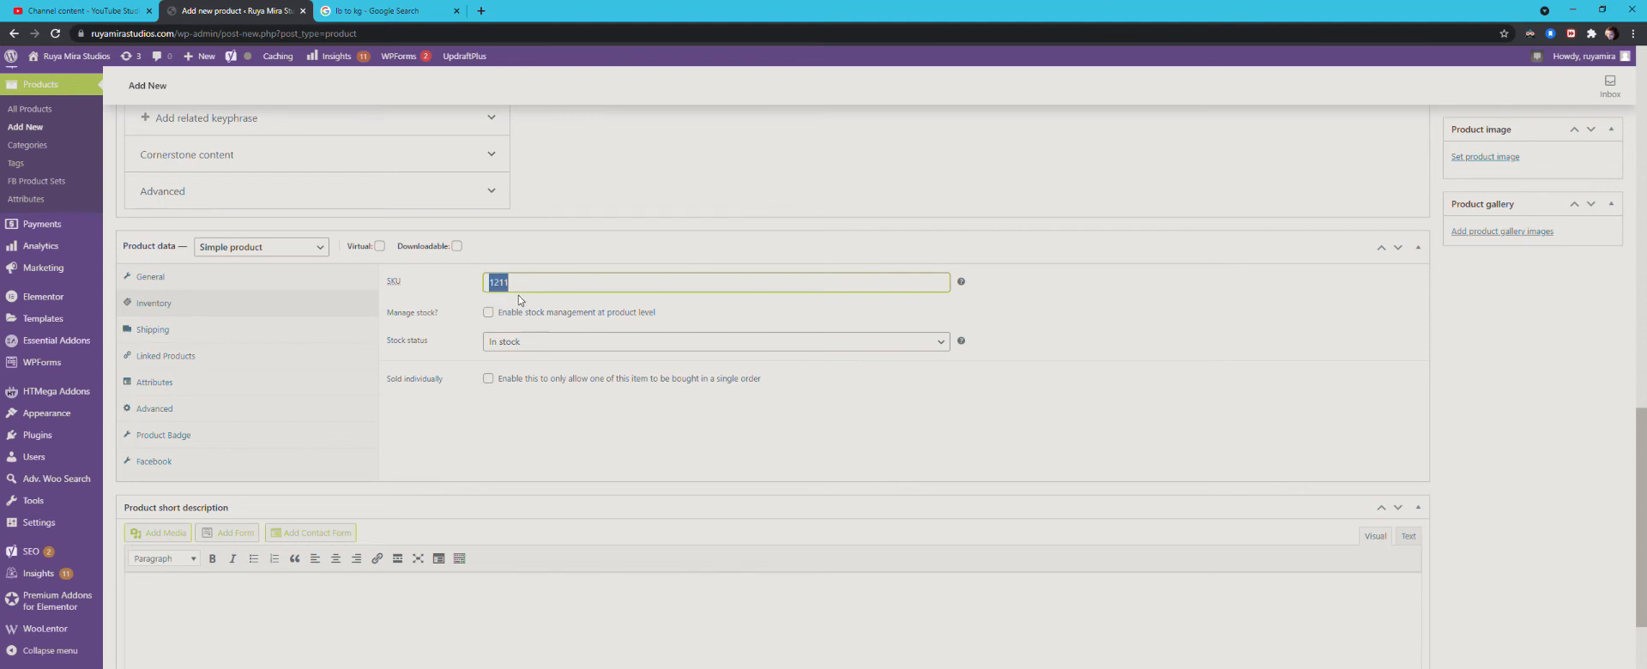
pyautogui.click(488, 312)
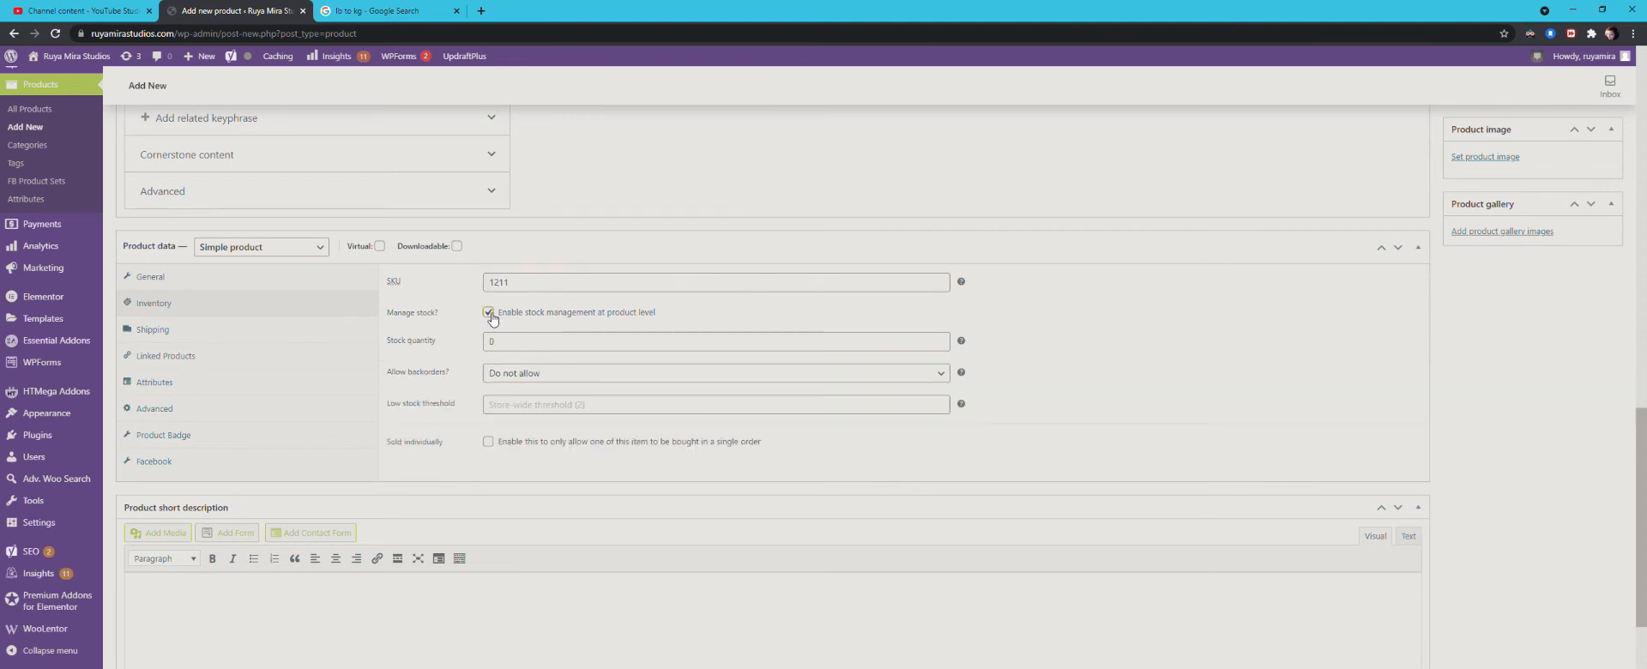
pyautogui.doubleClick(488, 343)
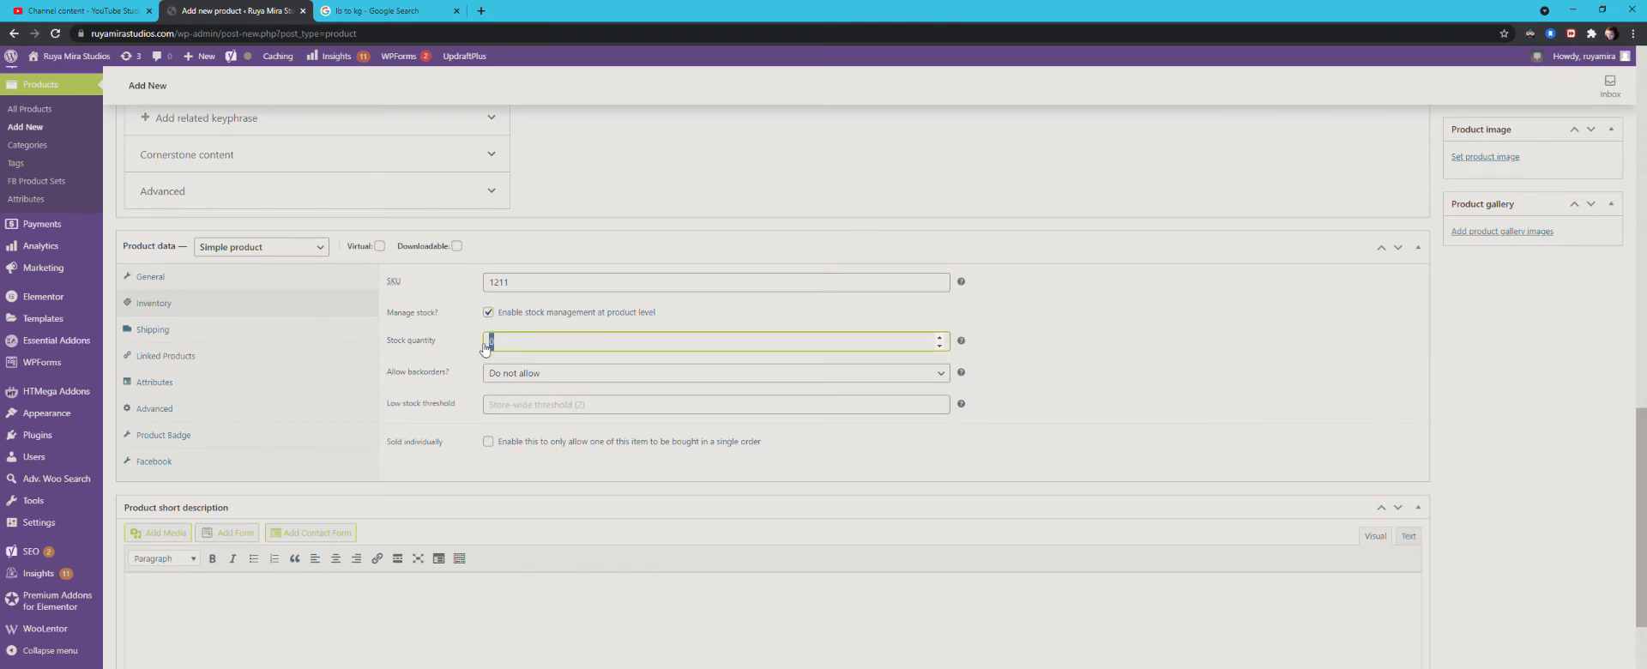
pyautogui.click(488, 313)
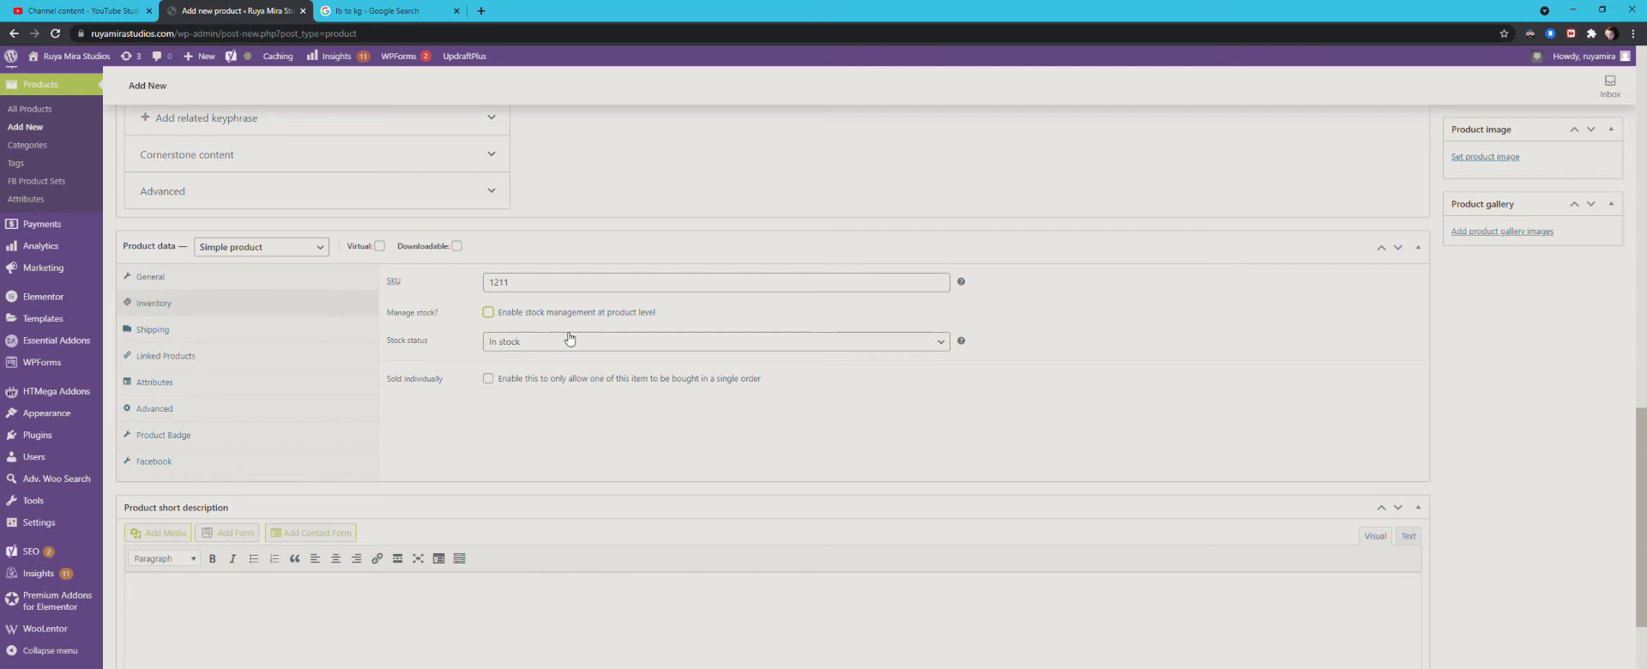
# Step: Keep the stock status at In stock and limit the Custom Shelf to one item per order
pyautogui.click(503, 341)
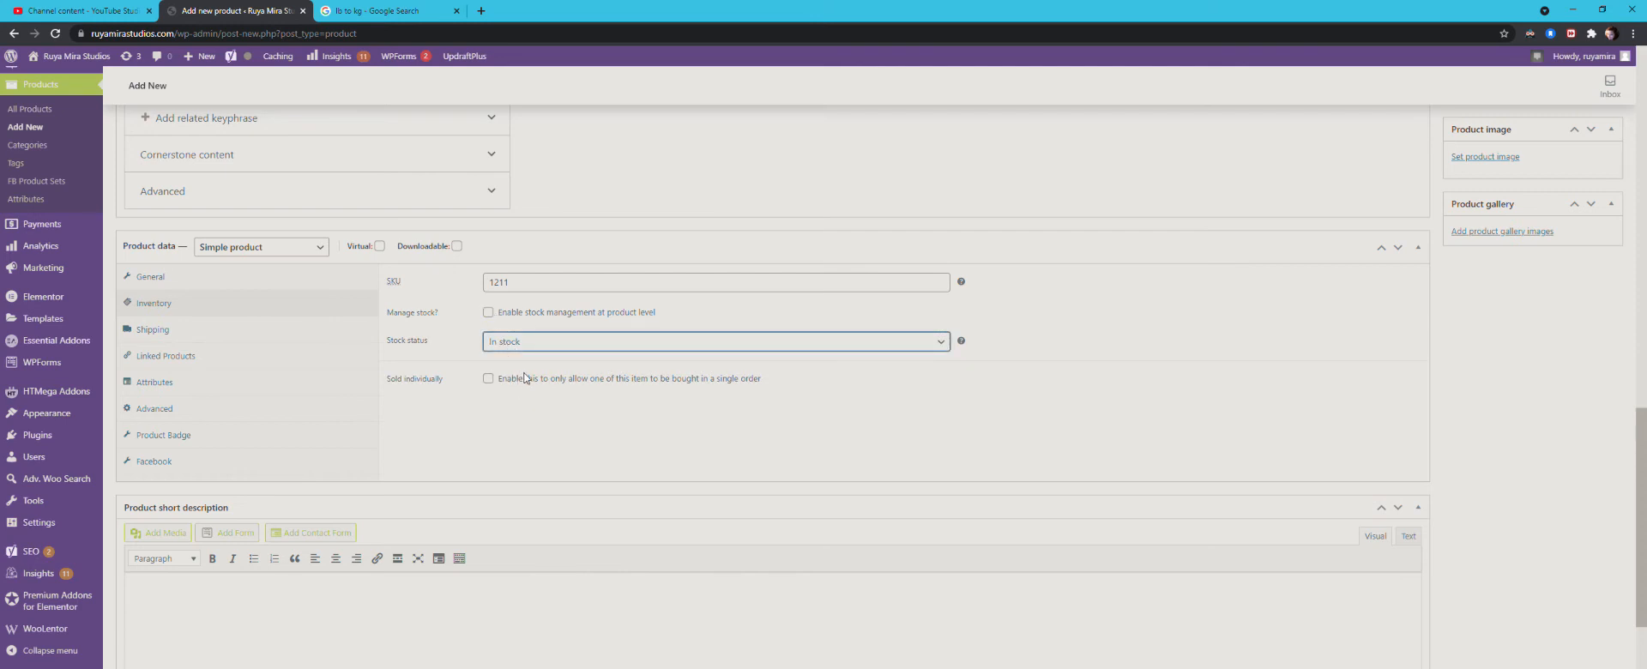
pyautogui.click(523, 418)
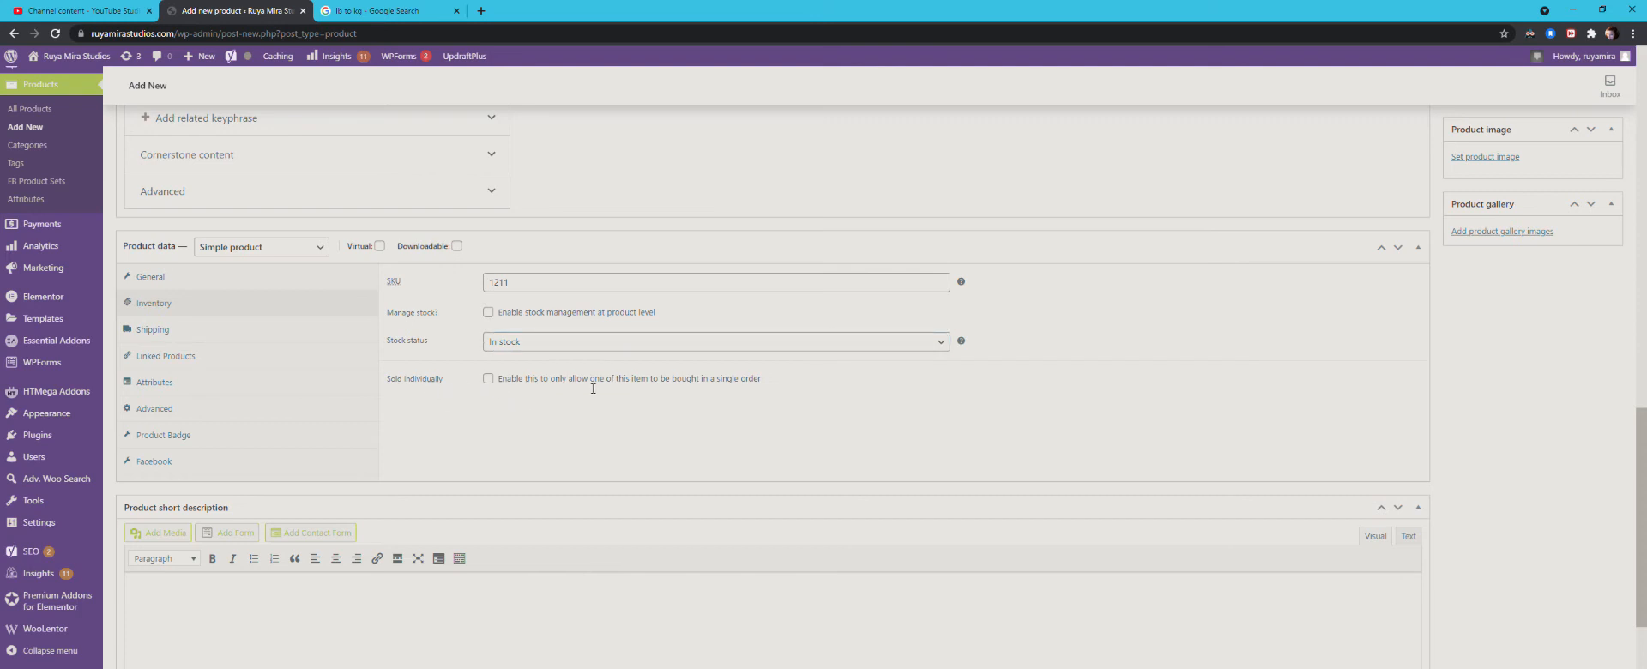
pyautogui.doubleClick(405, 379)
pyautogui.click(448, 386)
pyautogui.click(488, 379)
# Step: Review the Custom Shelf's general, shipping, linked products, attributes and advanced settings and its short description
pyautogui.click(158, 283)
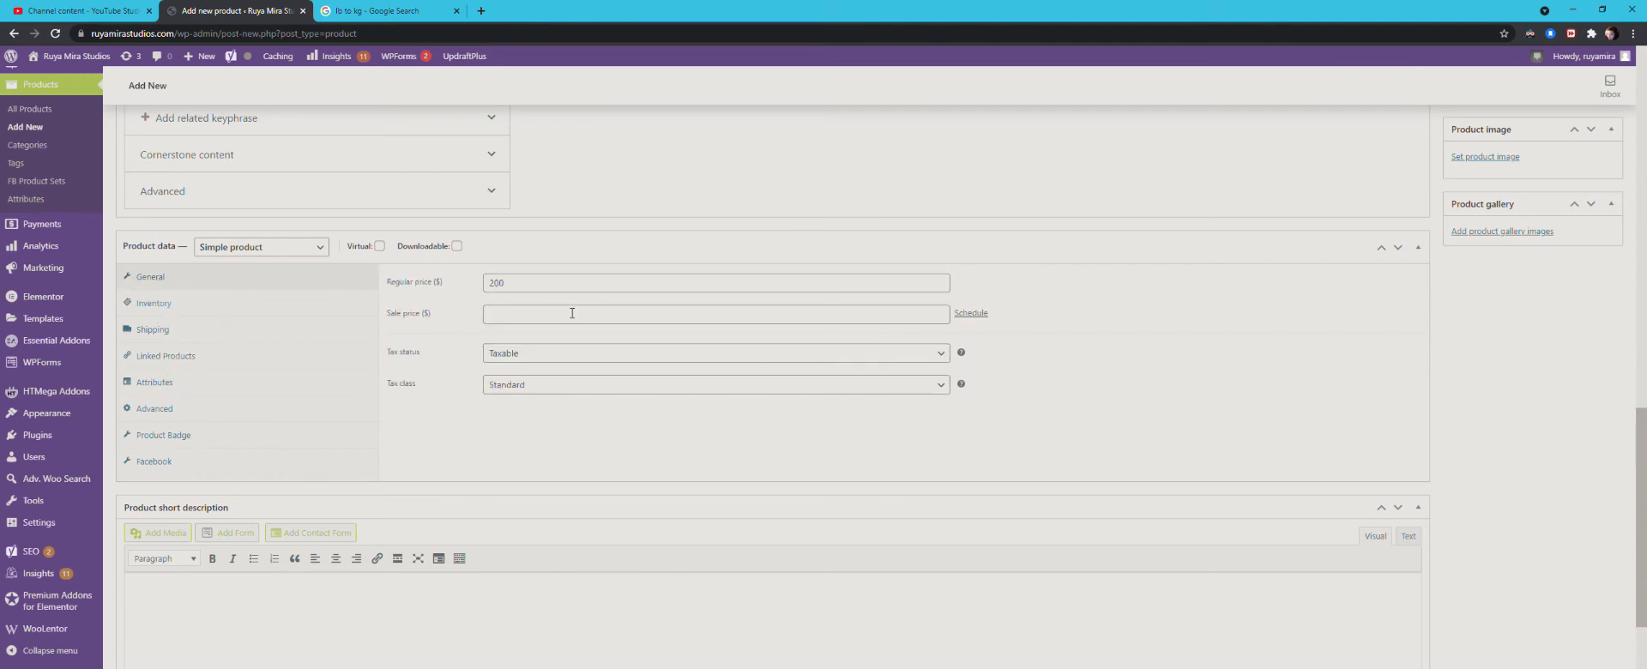
pyautogui.click(168, 337)
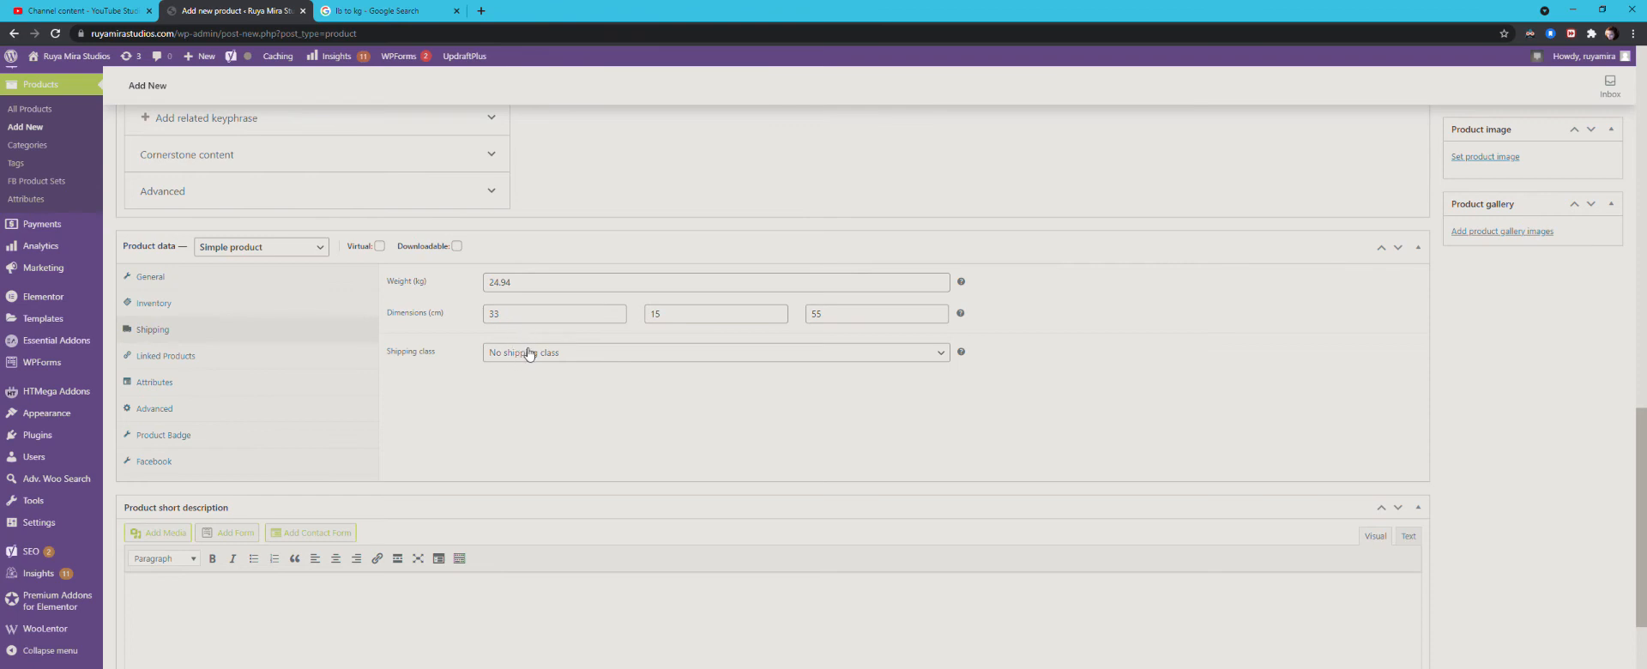
pyautogui.click(169, 358)
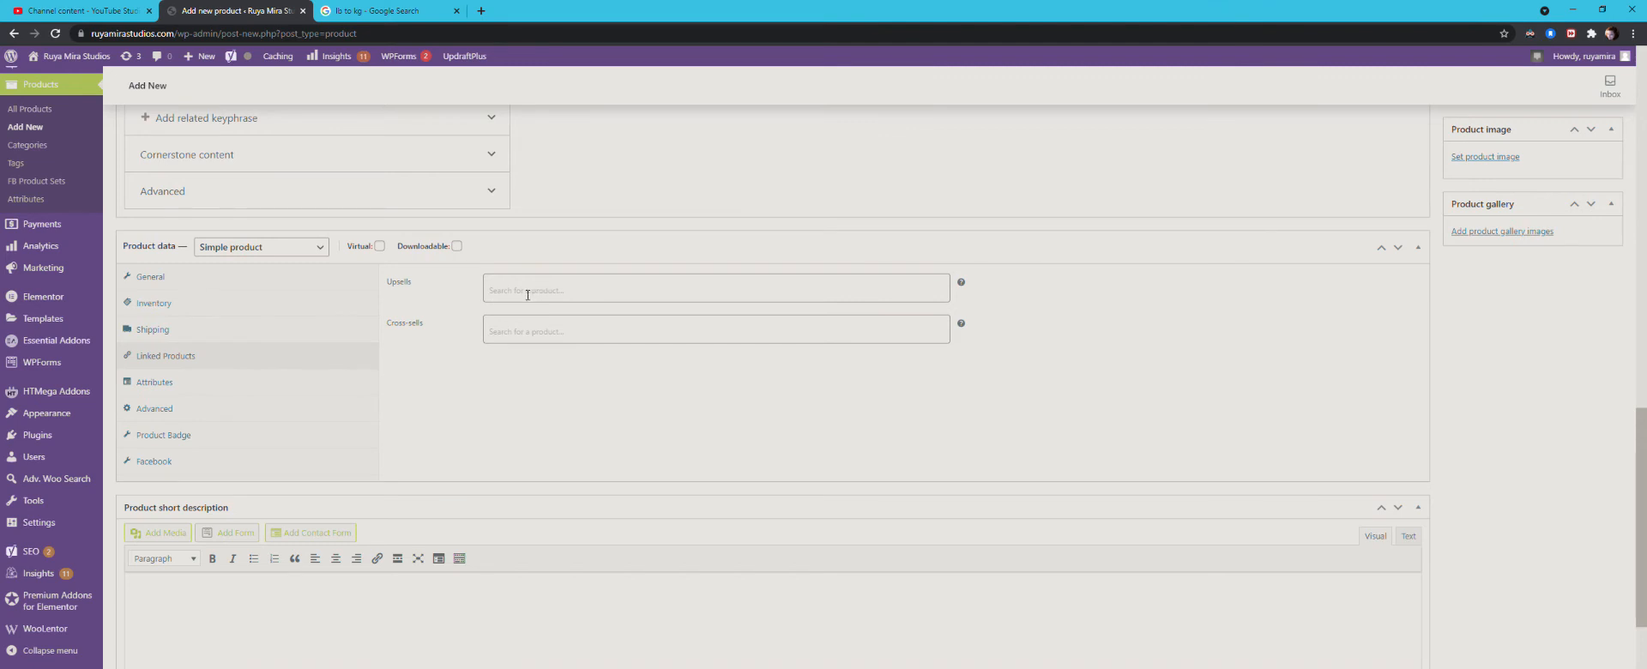
pyautogui.click(500, 295)
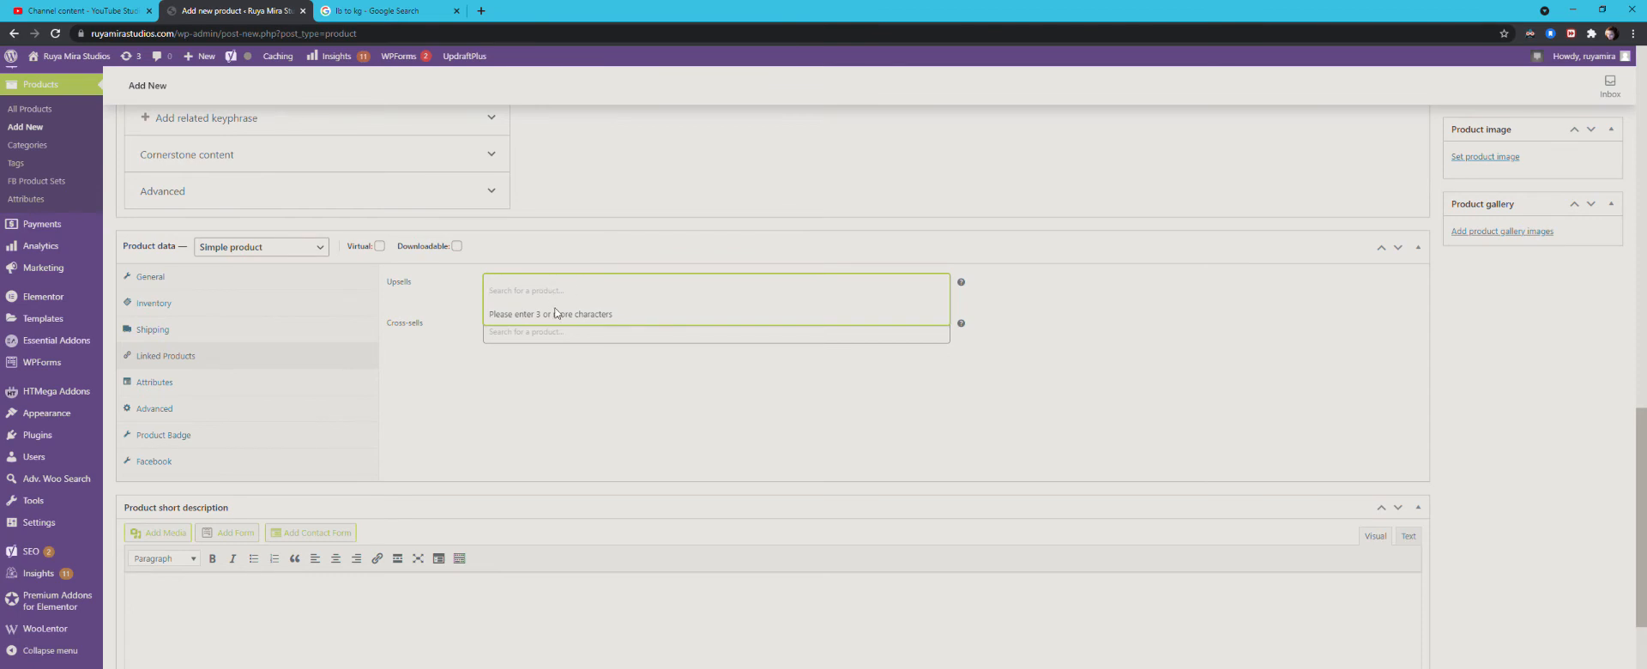
pyautogui.click(590, 403)
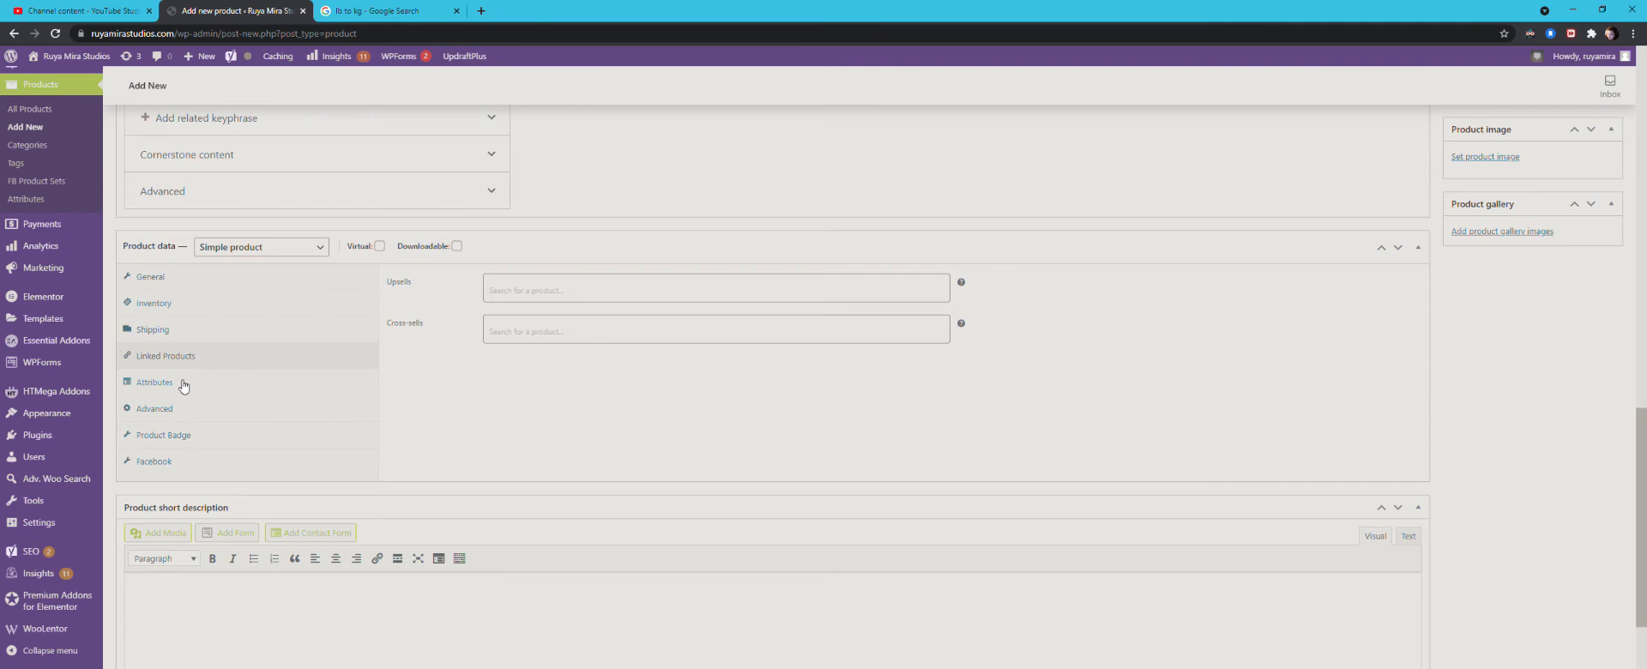
pyautogui.click(544, 326)
pyautogui.click(458, 400)
pyautogui.click(165, 386)
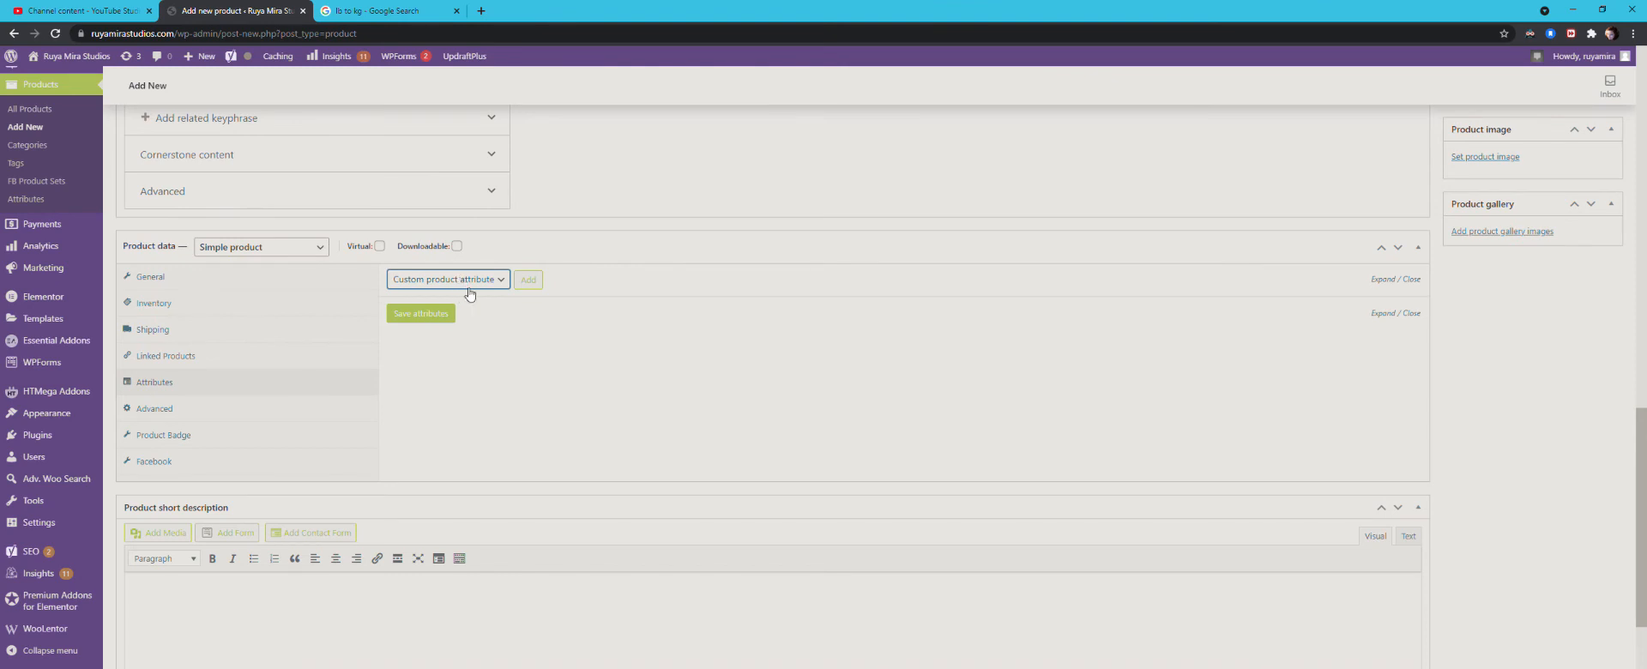
pyautogui.click(580, 404)
pyautogui.click(159, 412)
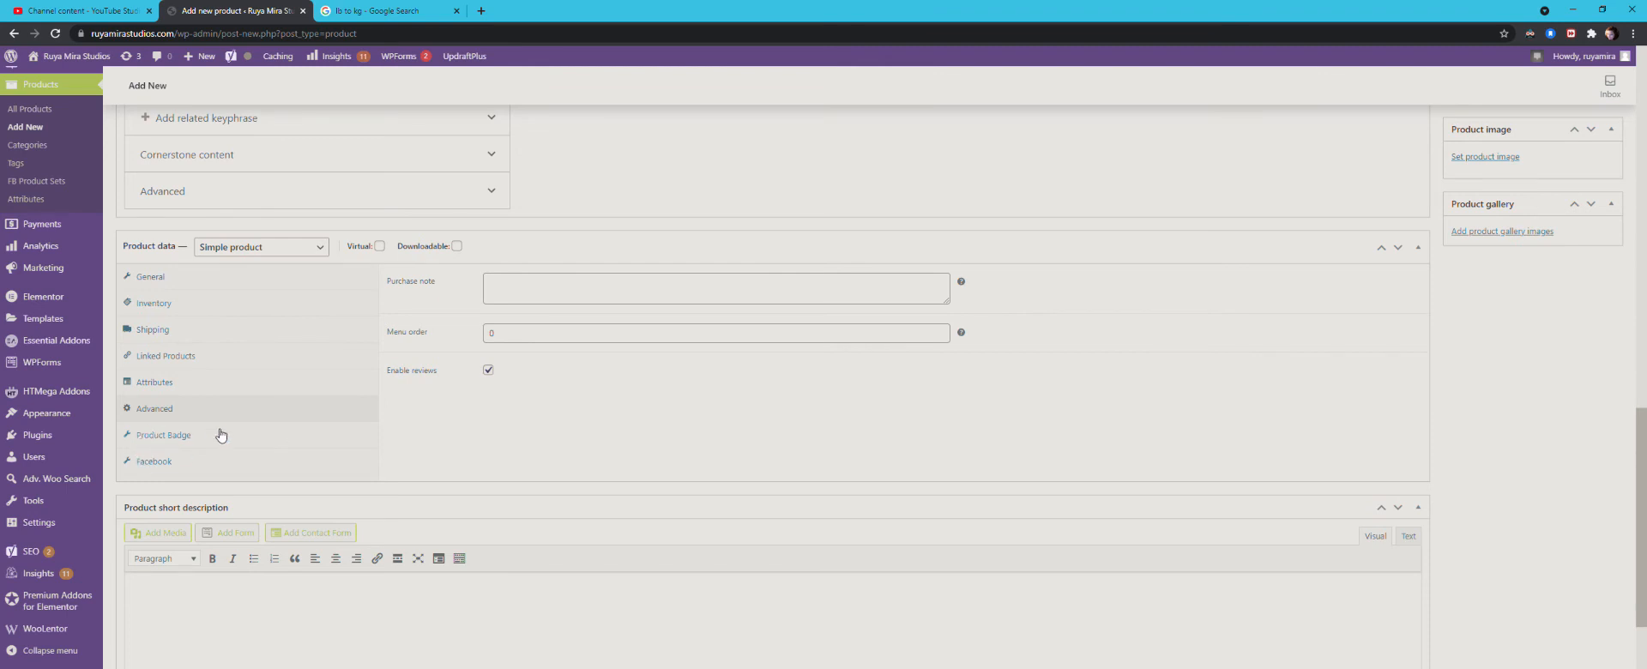
pyautogui.scroll(4, 397, 419)
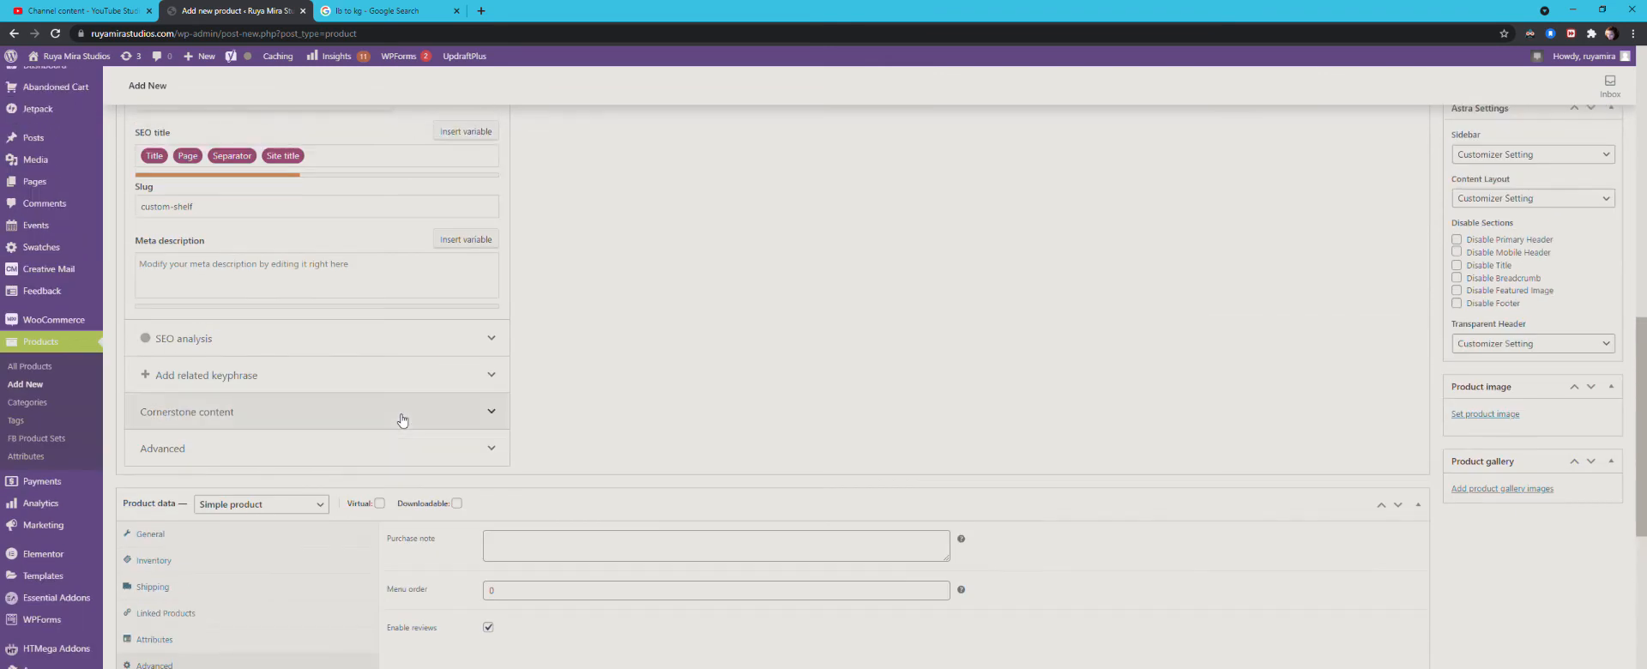
pyautogui.scroll(-5, 397, 419)
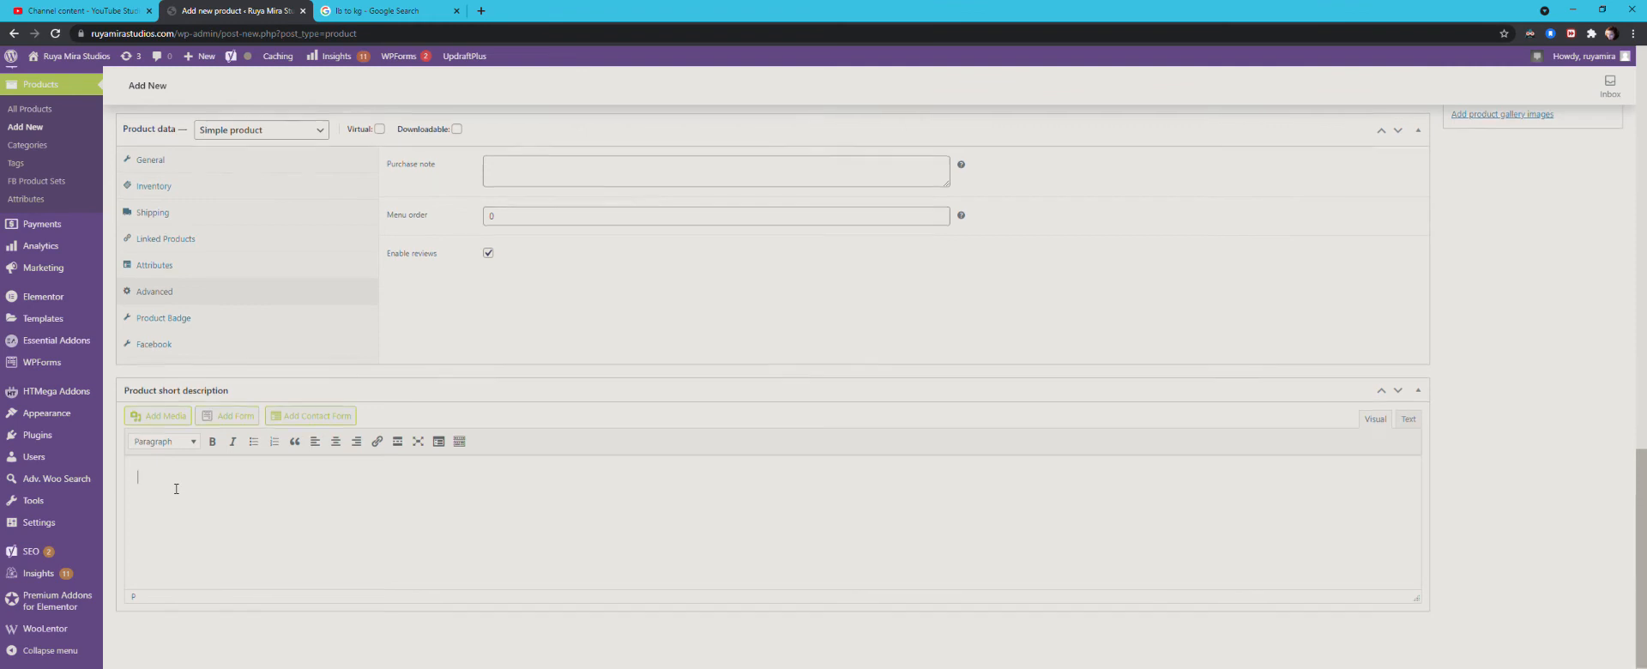
# Step: Publish the Custom Shelf product
pyautogui.scroll(15, 176, 488)
pyautogui.scroll(2, 178, 489)
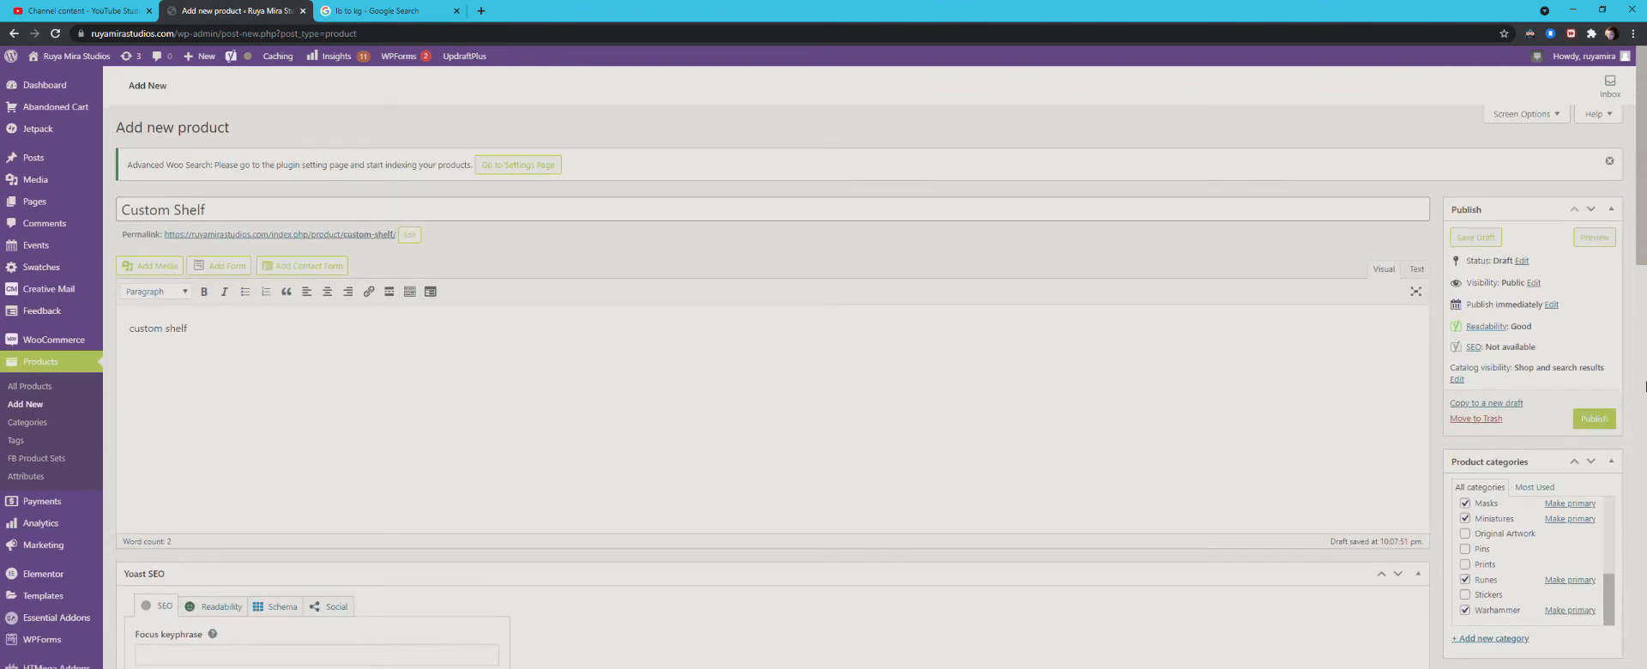
pyautogui.click(1594, 419)
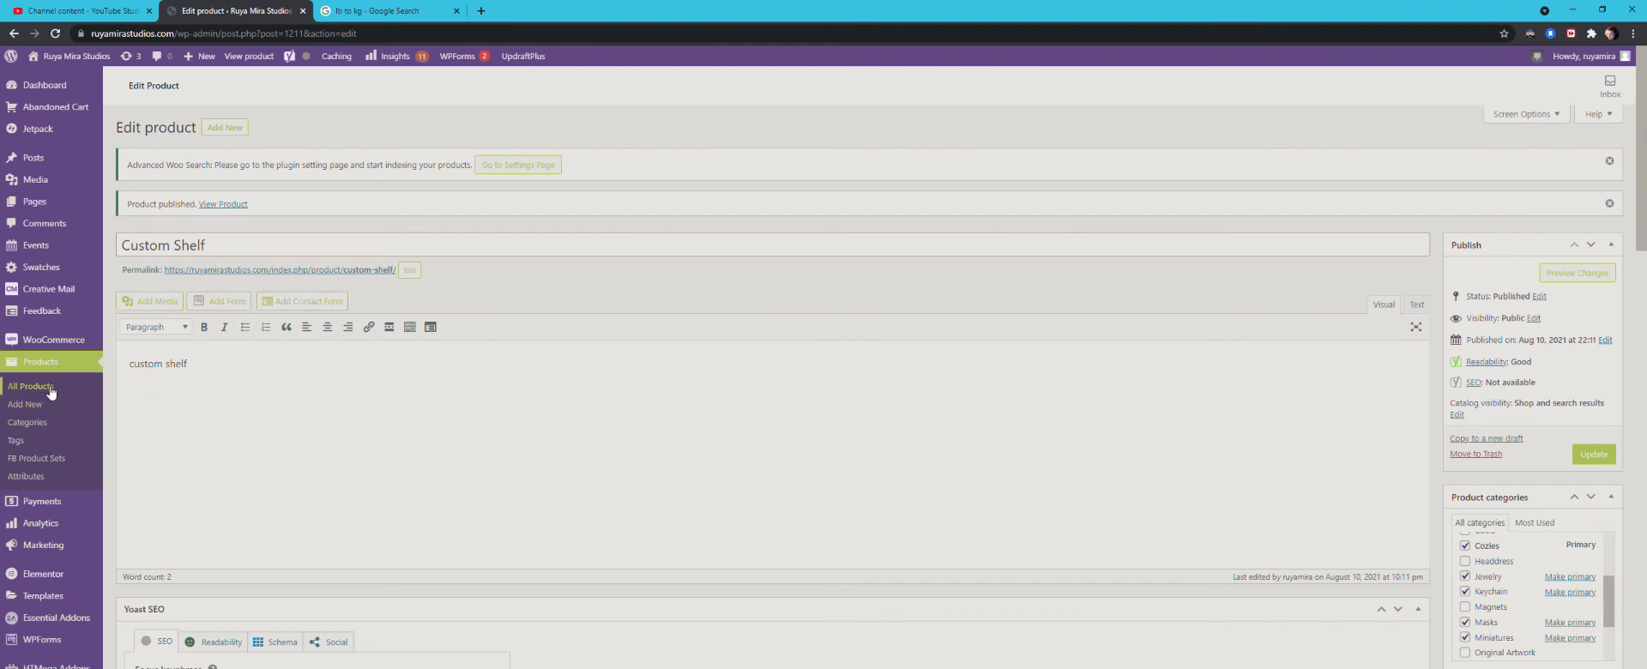
# Step: Enable stock management at product level for the published Custom Shelf, keeping stock quantity 0 and backorders at Do not allow
pyautogui.scroll(-8, 678, 367)
pyautogui.scroll(-5, 678, 367)
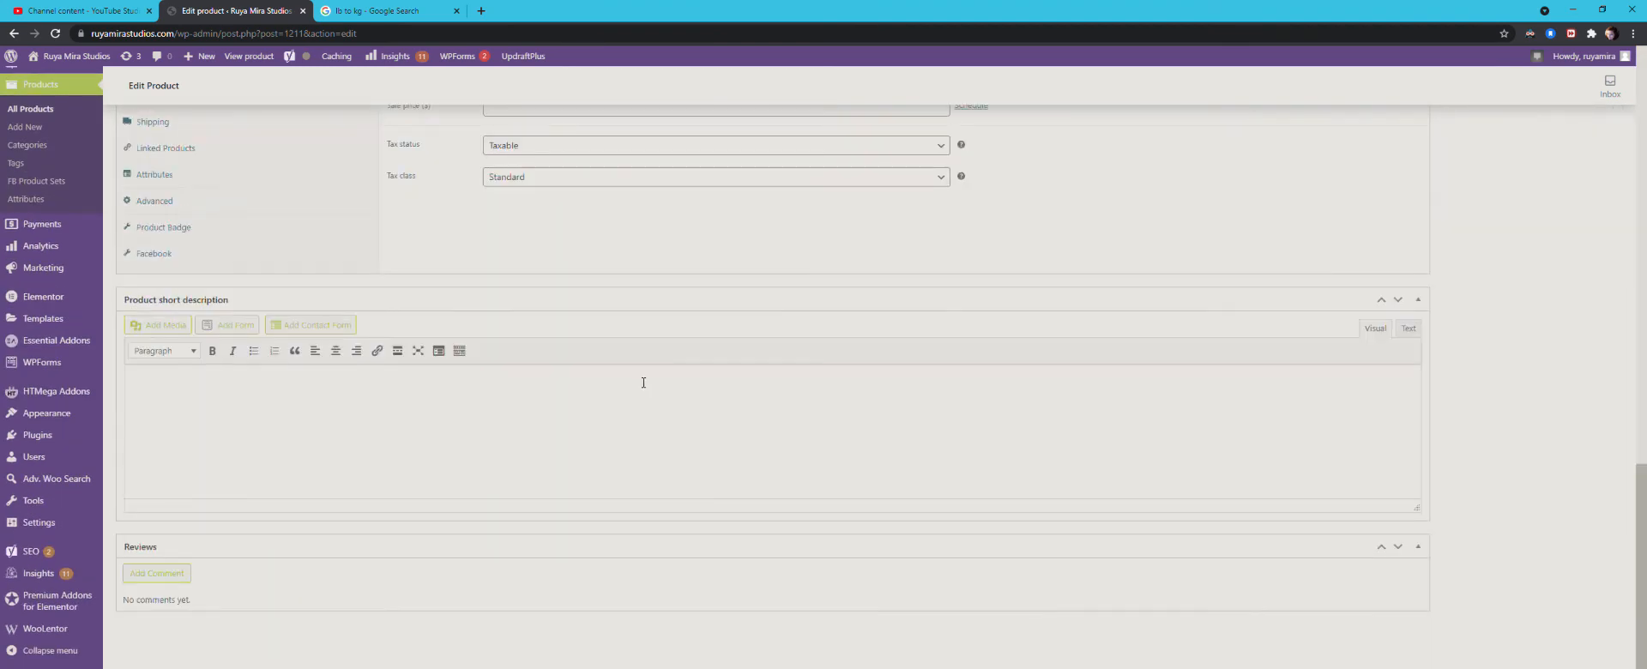
pyautogui.scroll(15, 643, 382)
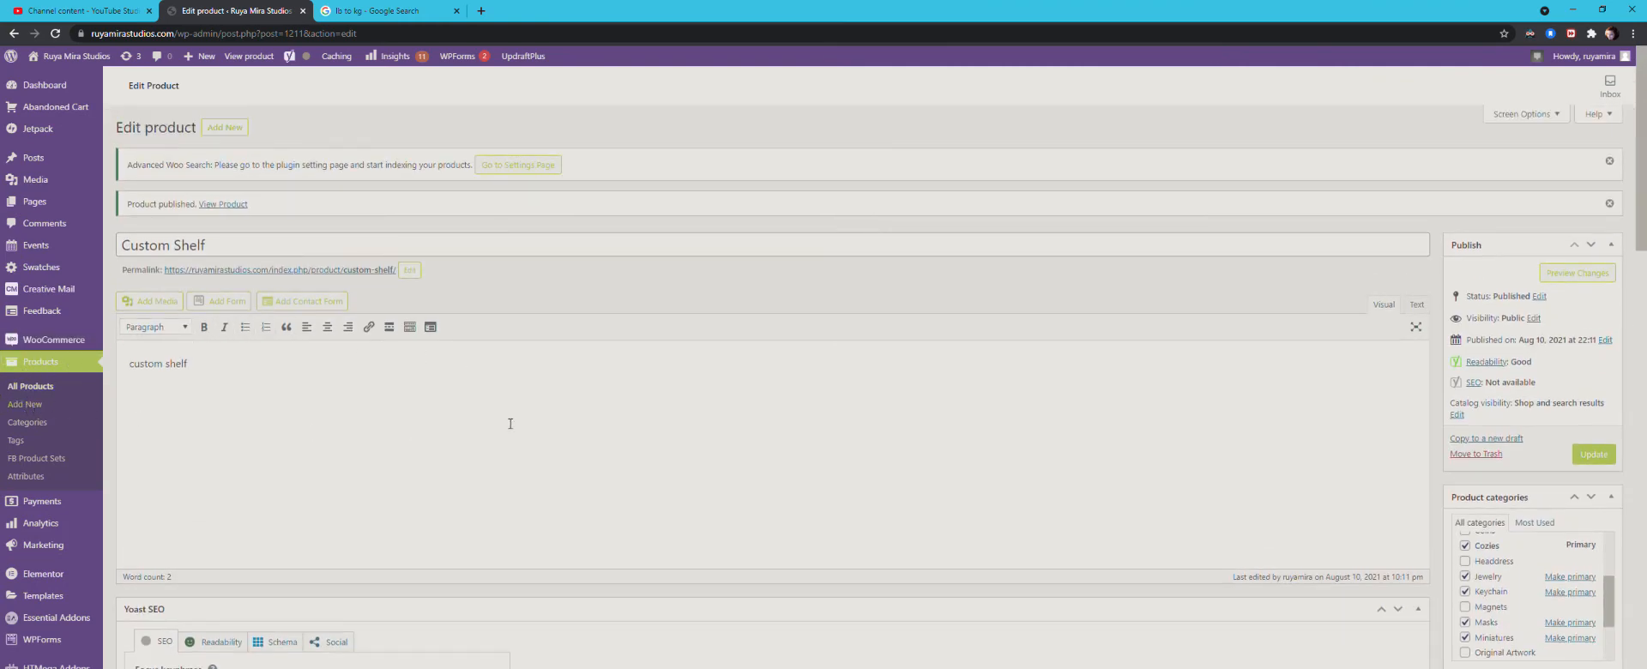
pyautogui.scroll(-10, 539, 419)
pyautogui.scroll(-4, 536, 418)
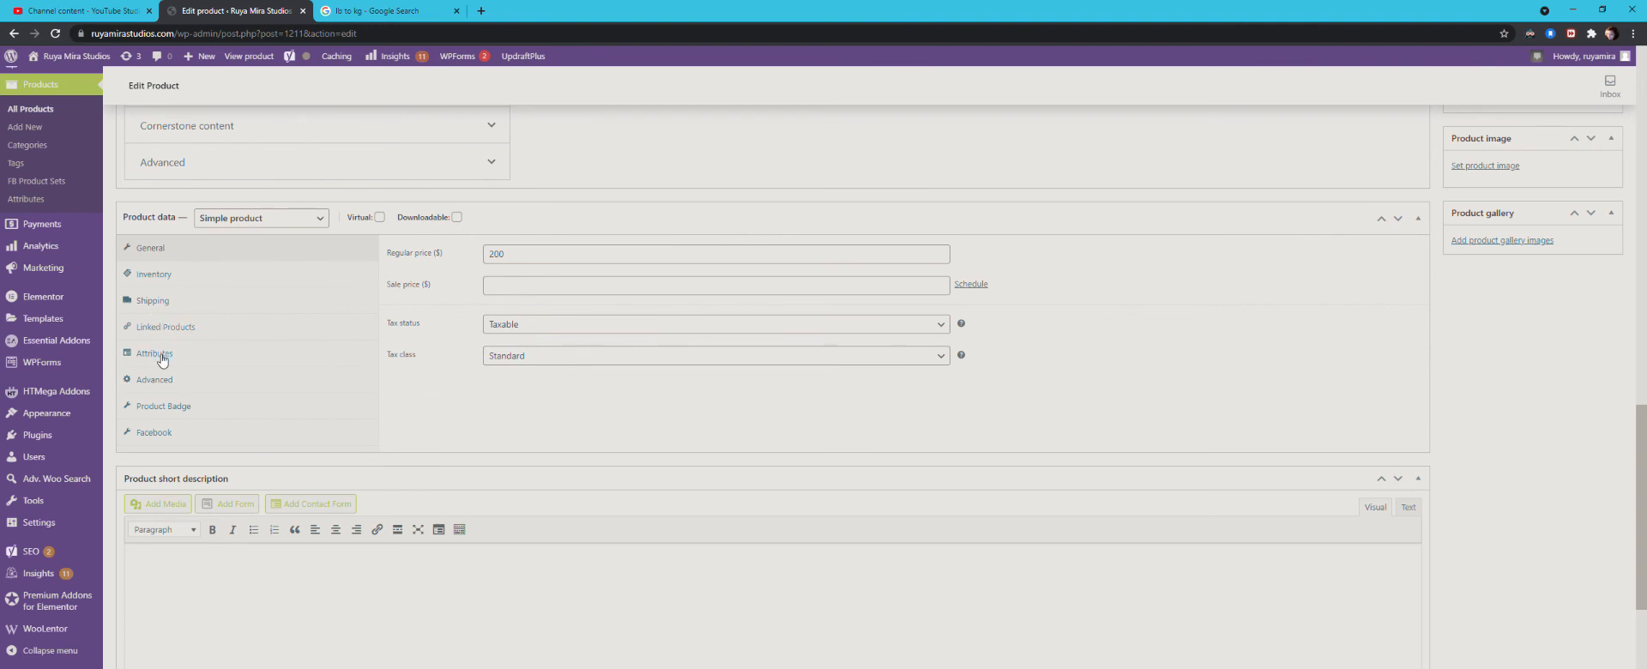
pyautogui.click(162, 280)
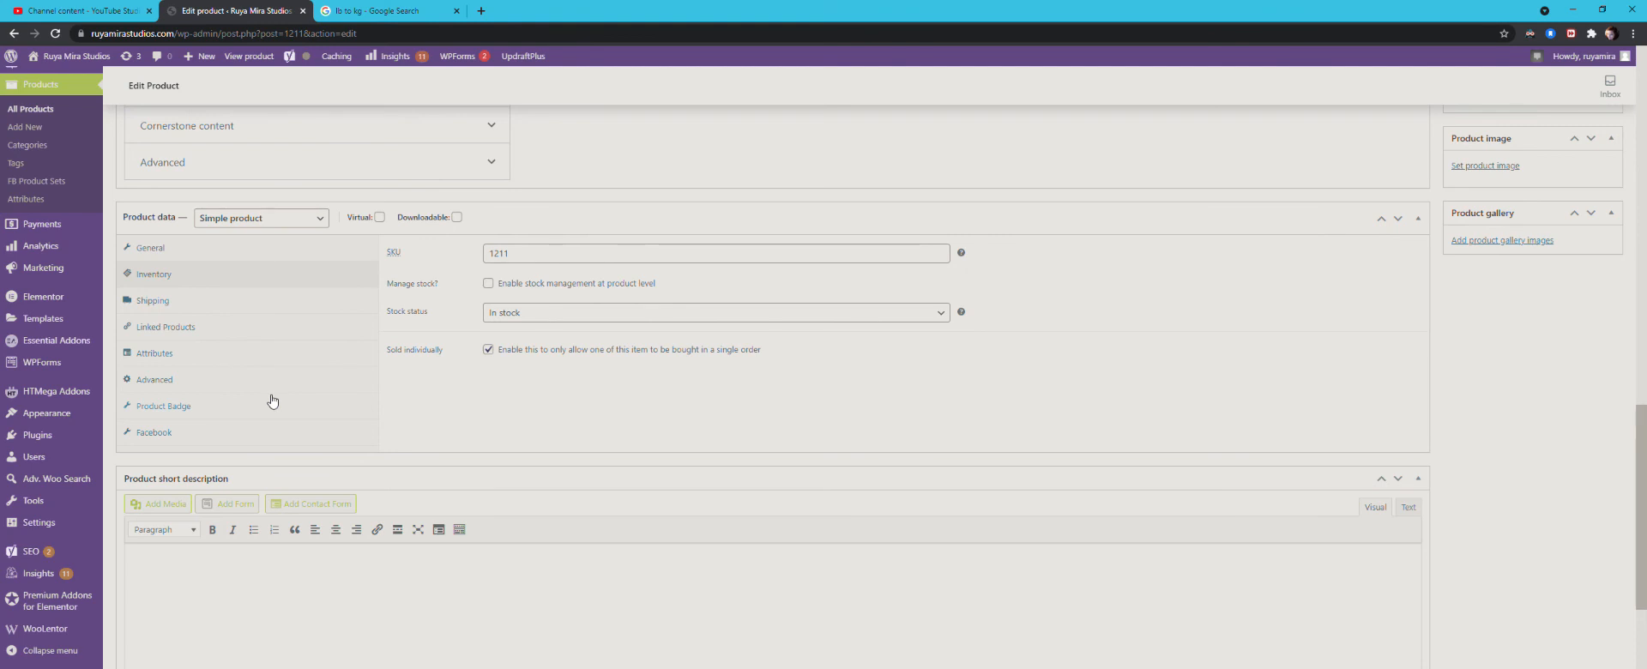
pyautogui.click(488, 284)
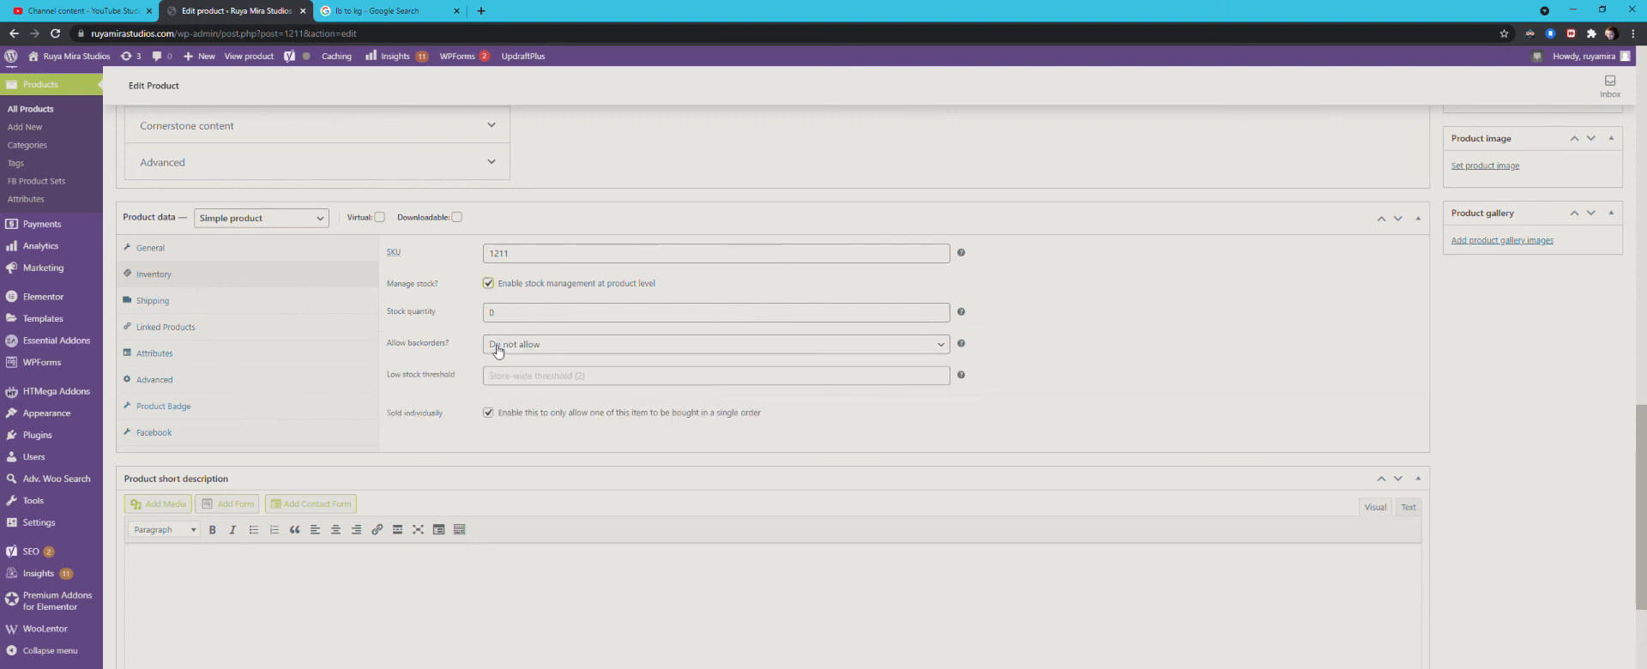
pyautogui.doubleClick(488, 313)
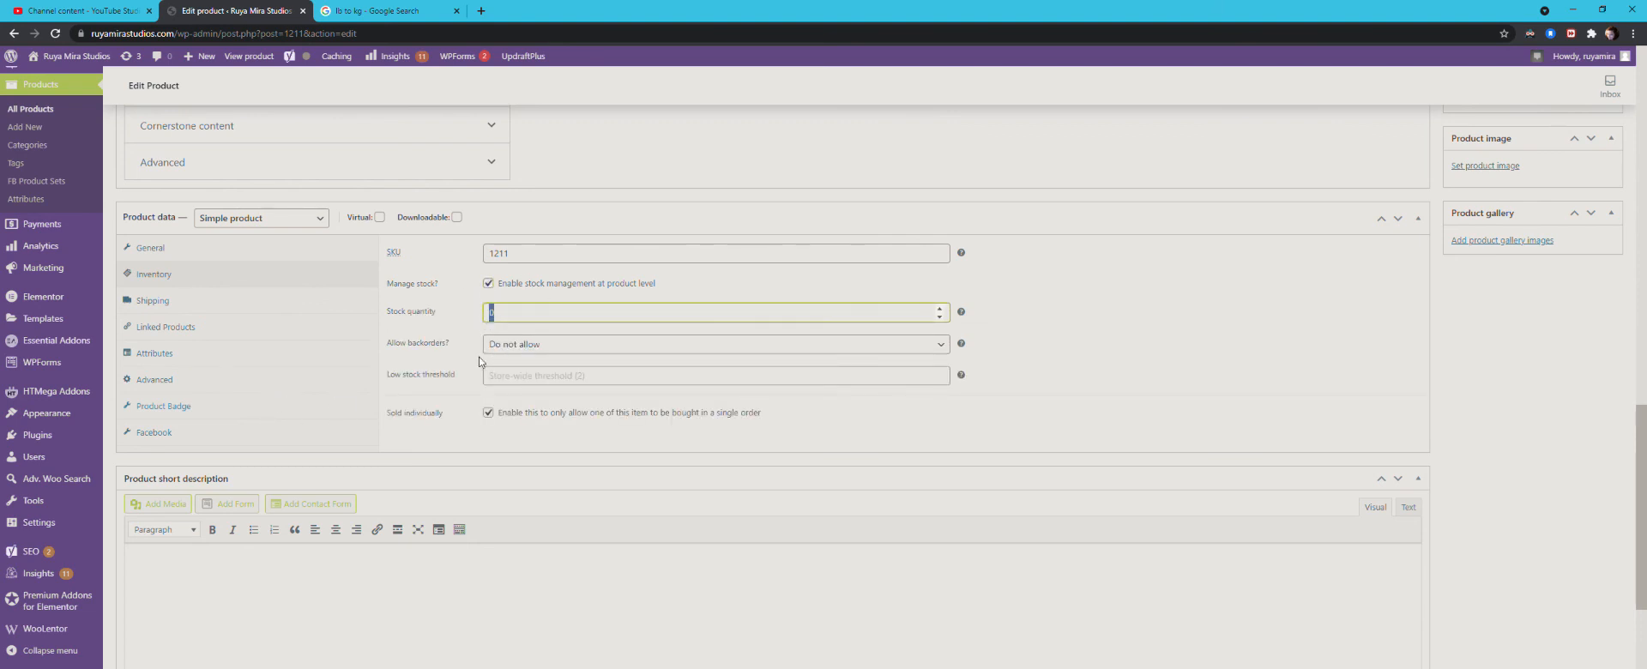
pyautogui.press('Tab')
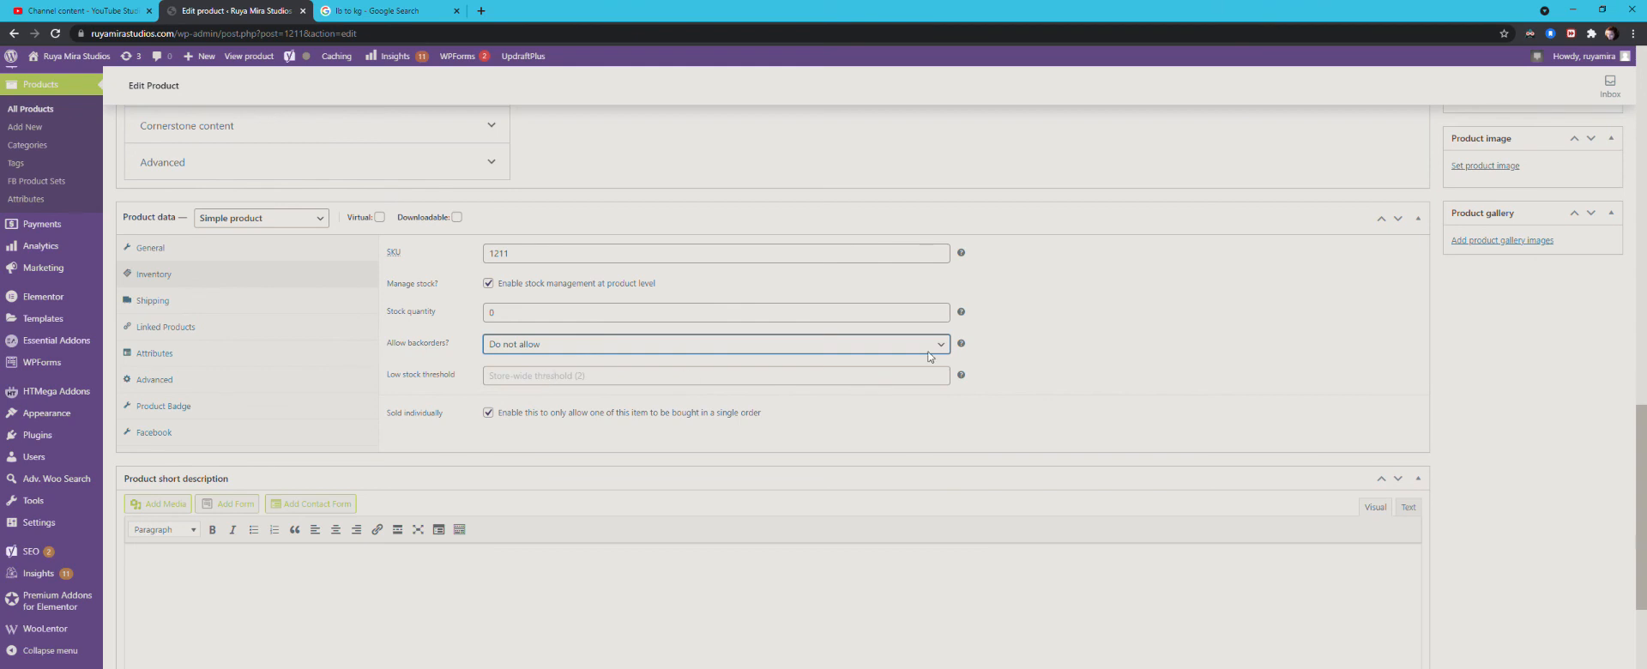
pyautogui.click(1179, 354)
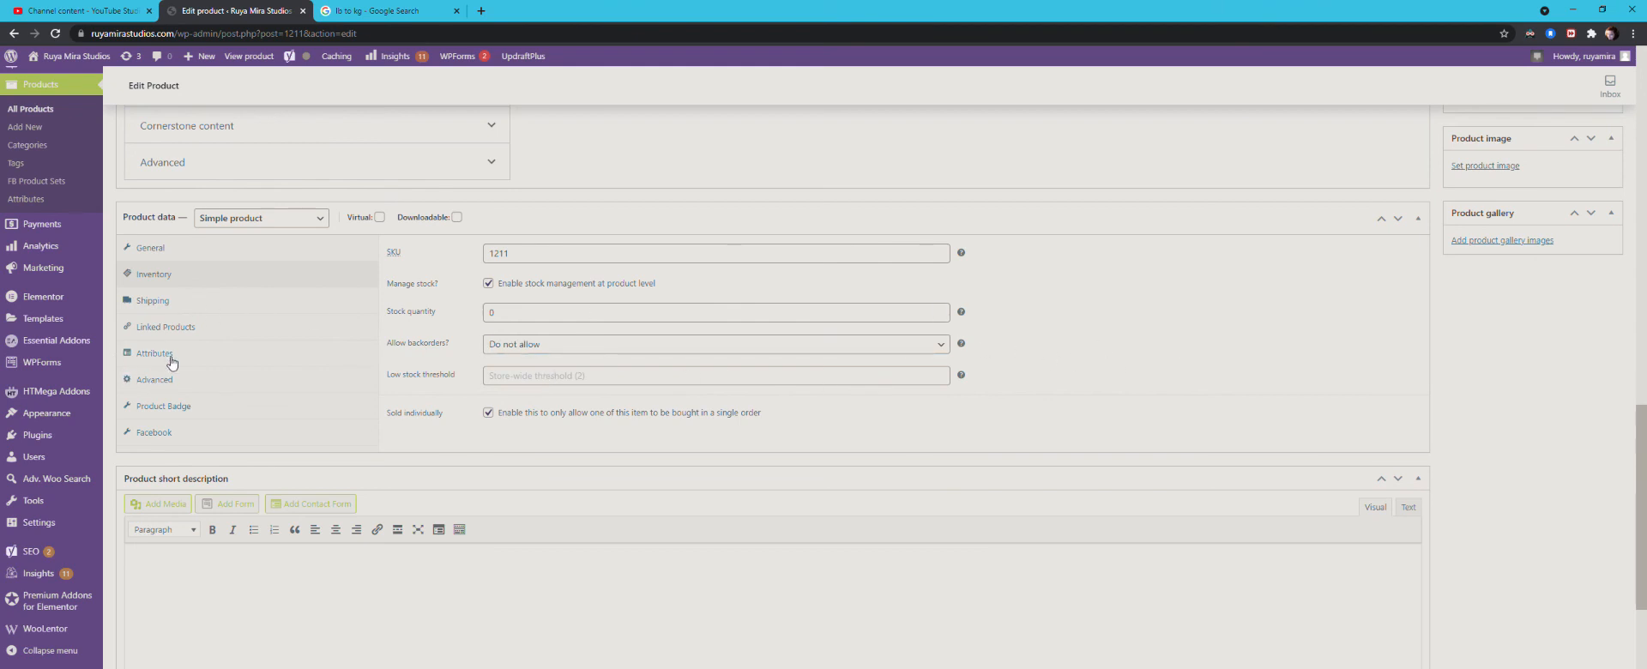
# Step: Review the Custom Shelf's inventory data, short description, Google preview and main description on its edit page
pyautogui.scroll(-2, 171, 362)
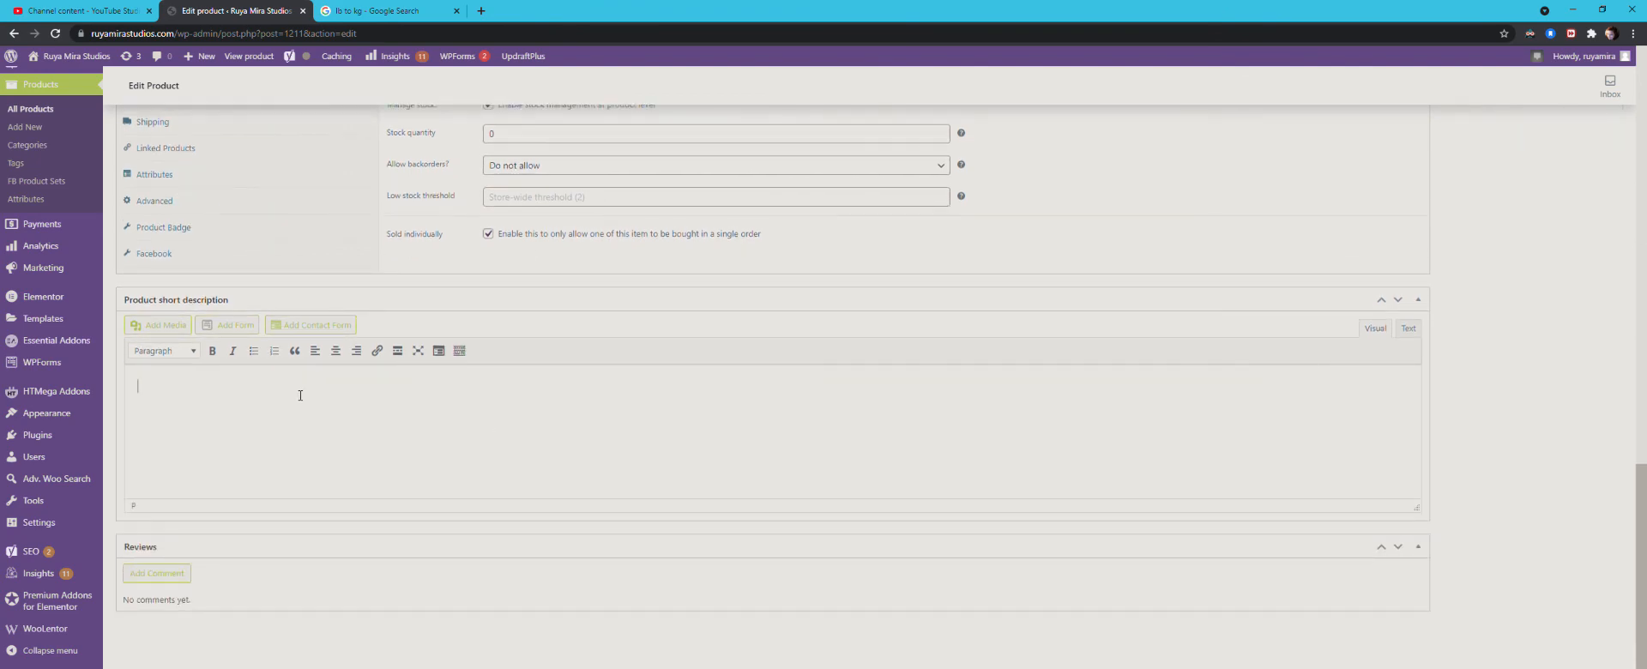
pyautogui.scroll(13, 672, 414)
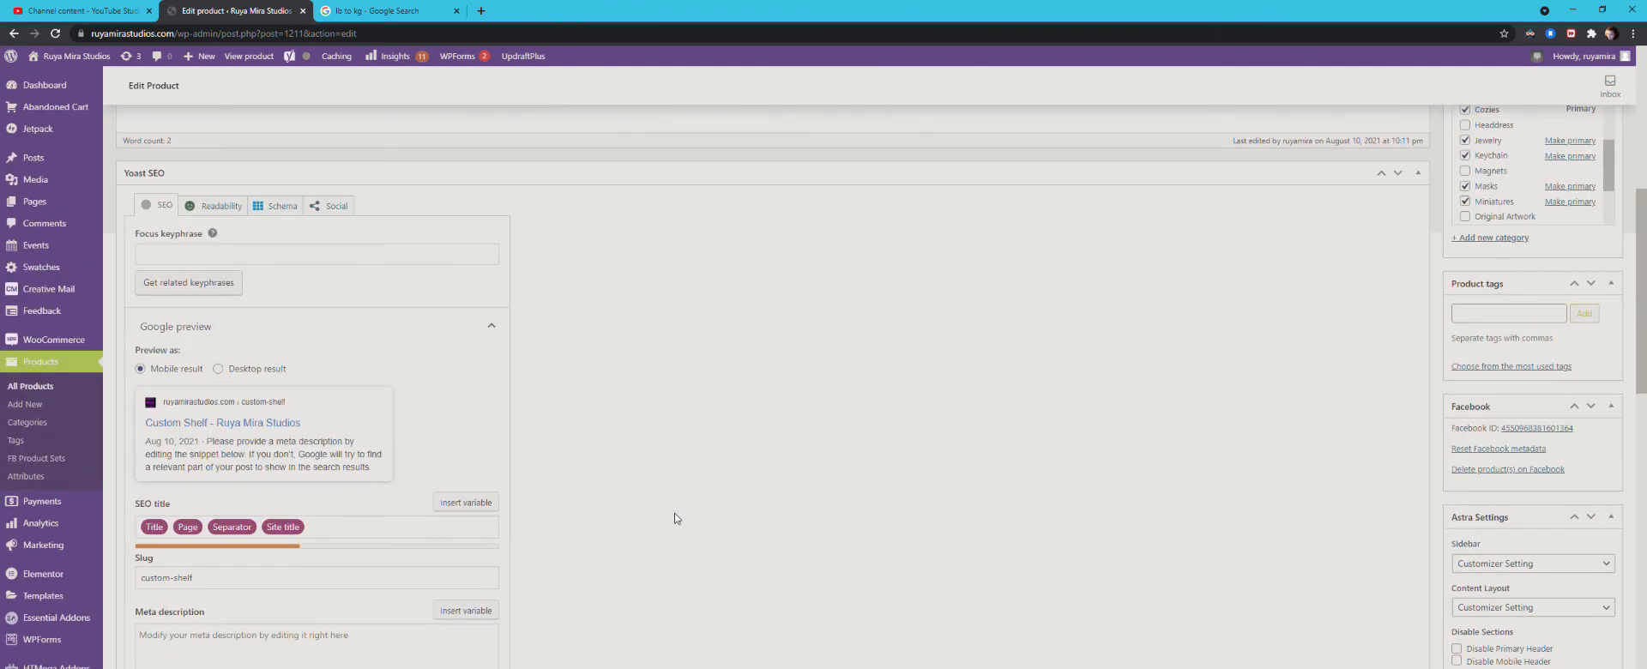
pyautogui.scroll(-4, 676, 518)
pyautogui.scroll(-9, 676, 518)
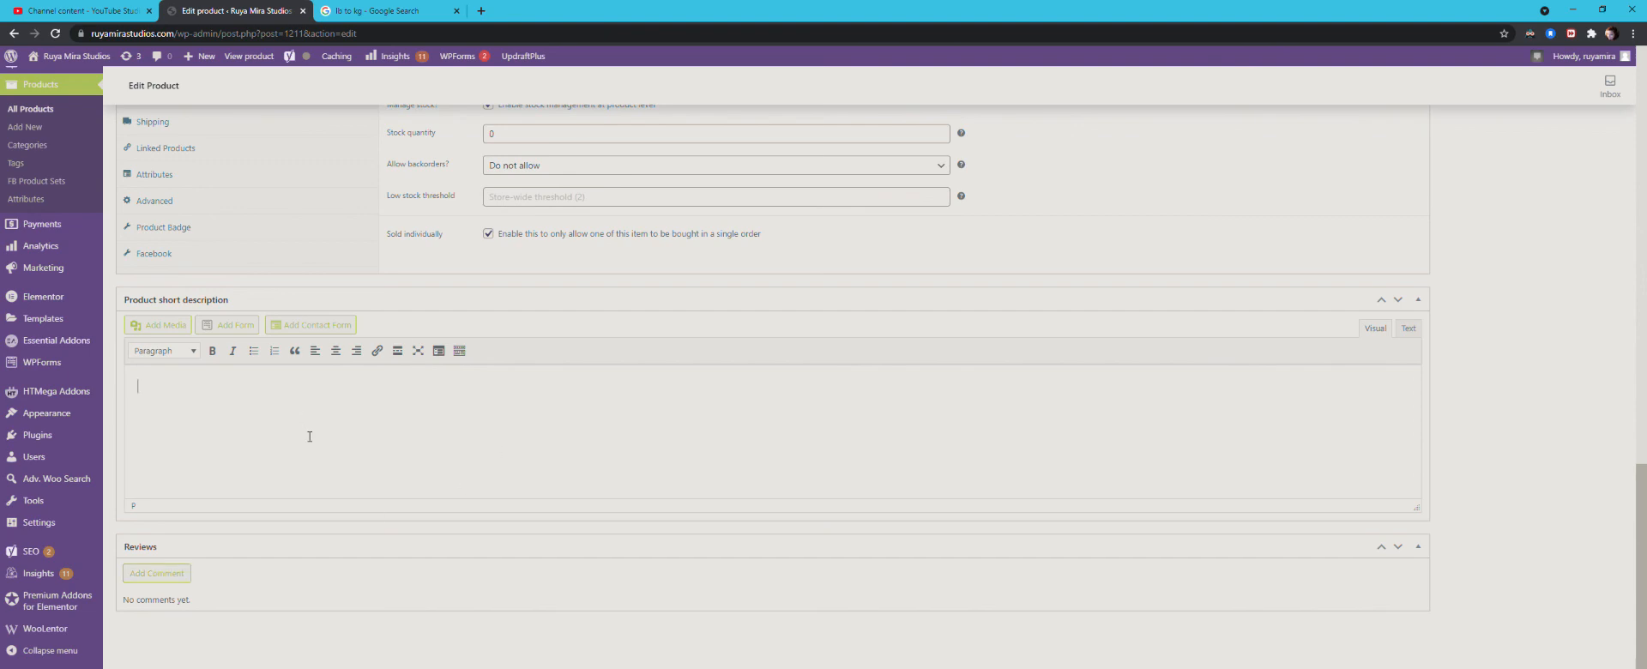
pyautogui.scroll(15, 310, 436)
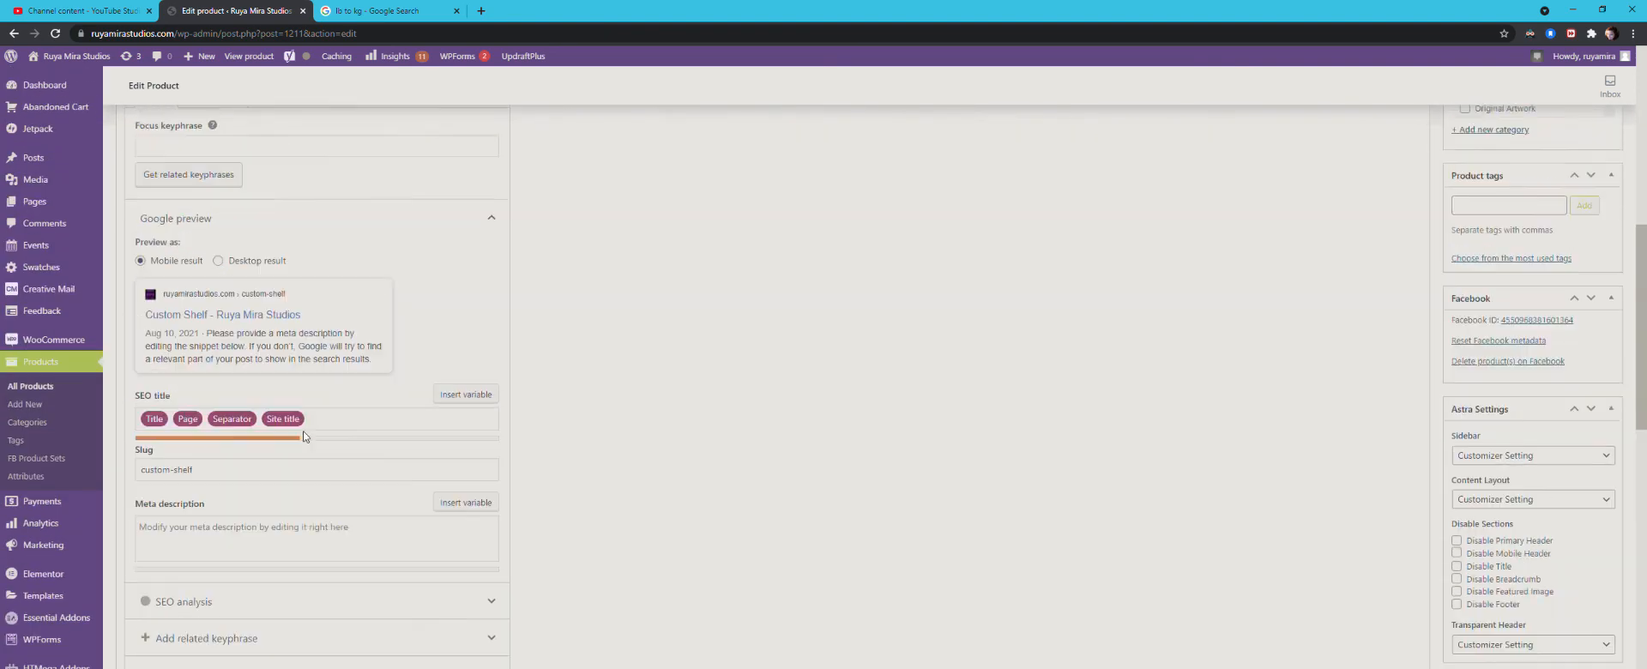
pyautogui.scroll(3, 309, 436)
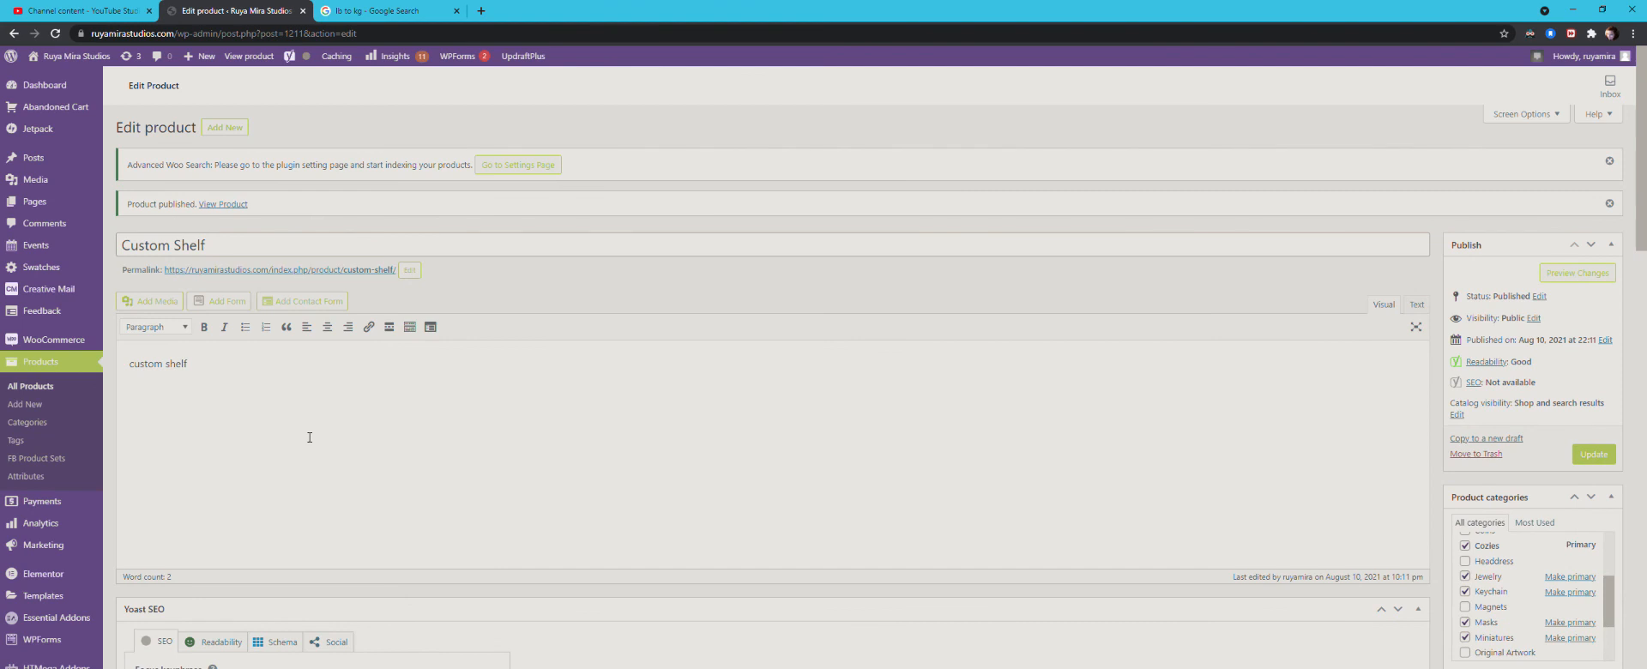
# Step: Open the store's product categories and examine the category list, thumbnails and the form for adding a new category
pyautogui.click(45, 429)
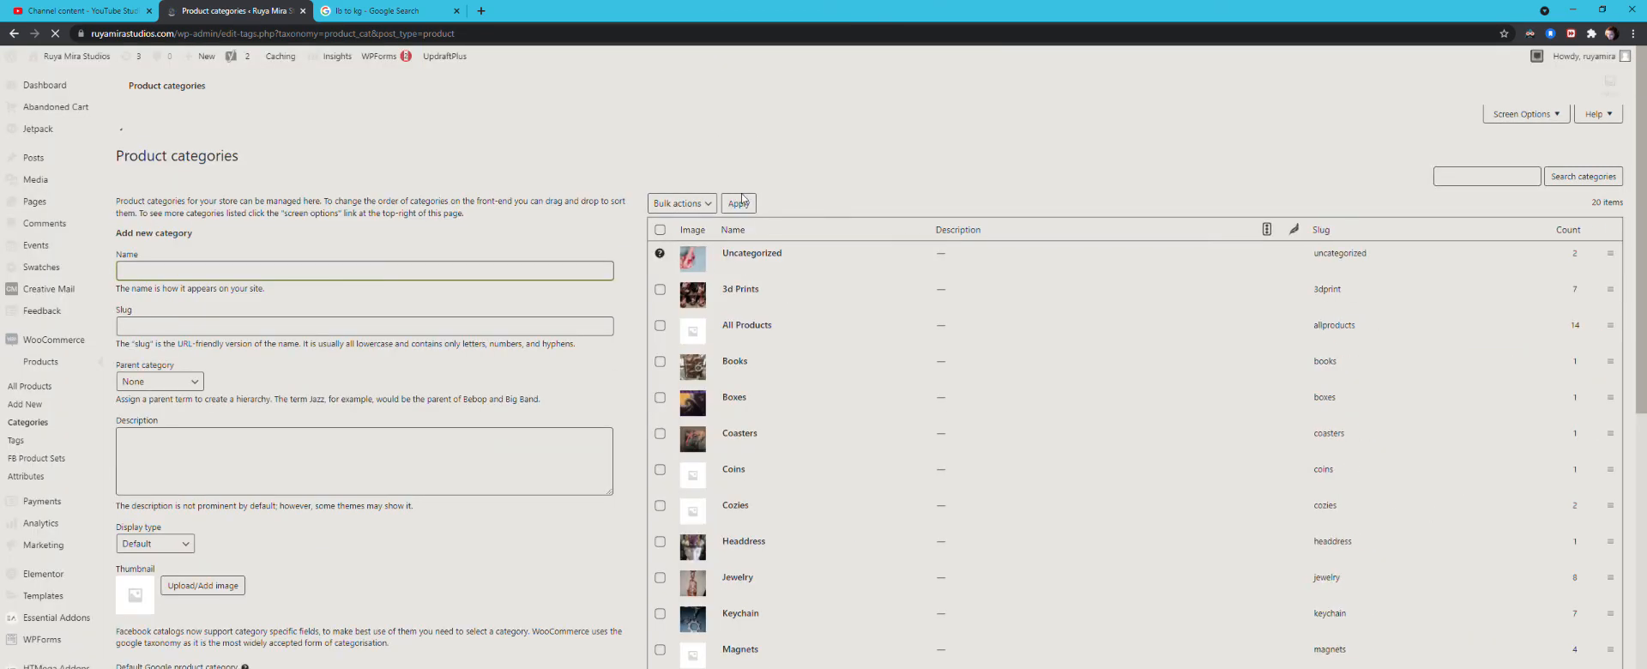
pyautogui.scroll(-2, 762, 367)
pyautogui.scroll(-3, 762, 366)
pyautogui.scroll(6, 763, 373)
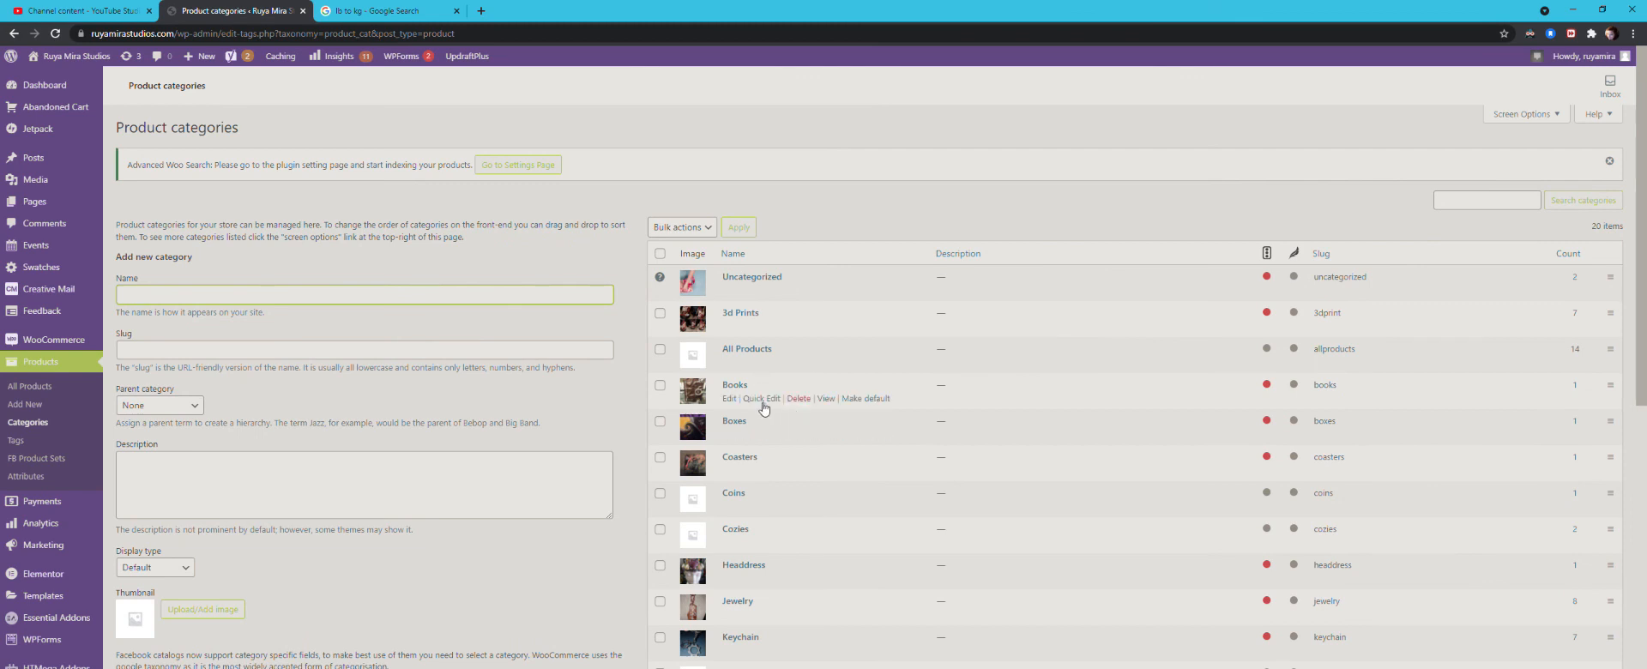
pyautogui.scroll(-2, 766, 408)
pyautogui.scroll(-2, 705, 400)
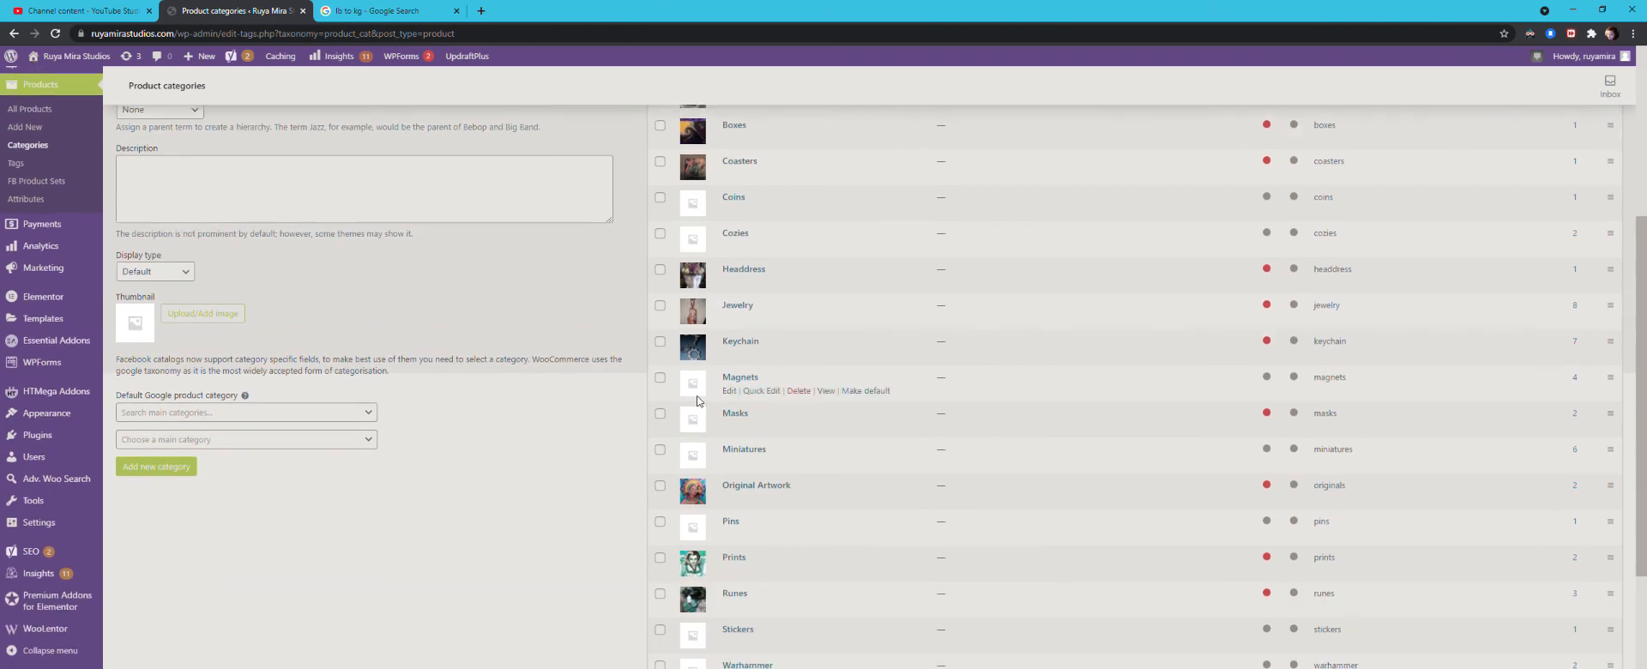
pyautogui.scroll(4, 828, 545)
pyautogui.scroll(1, 828, 544)
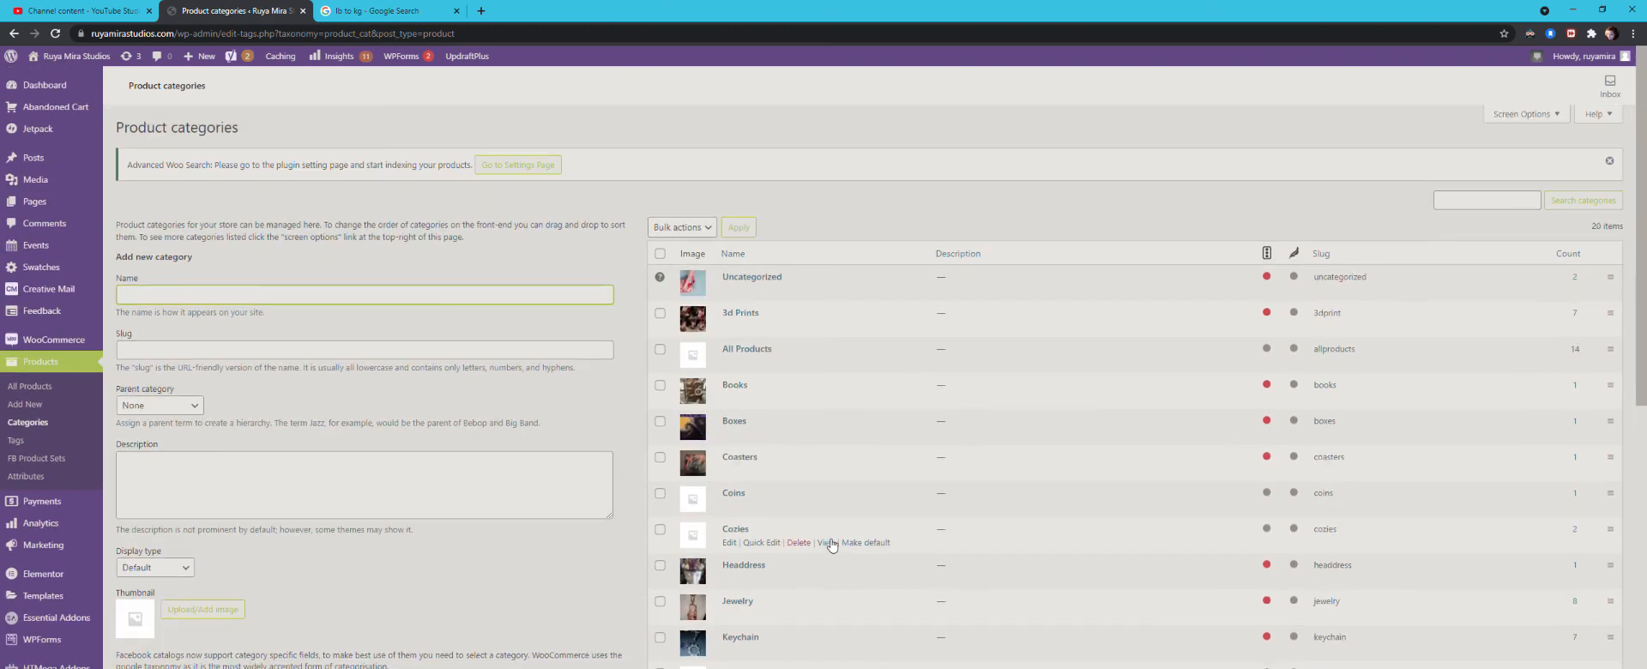
pyautogui.scroll(-3, 734, 505)
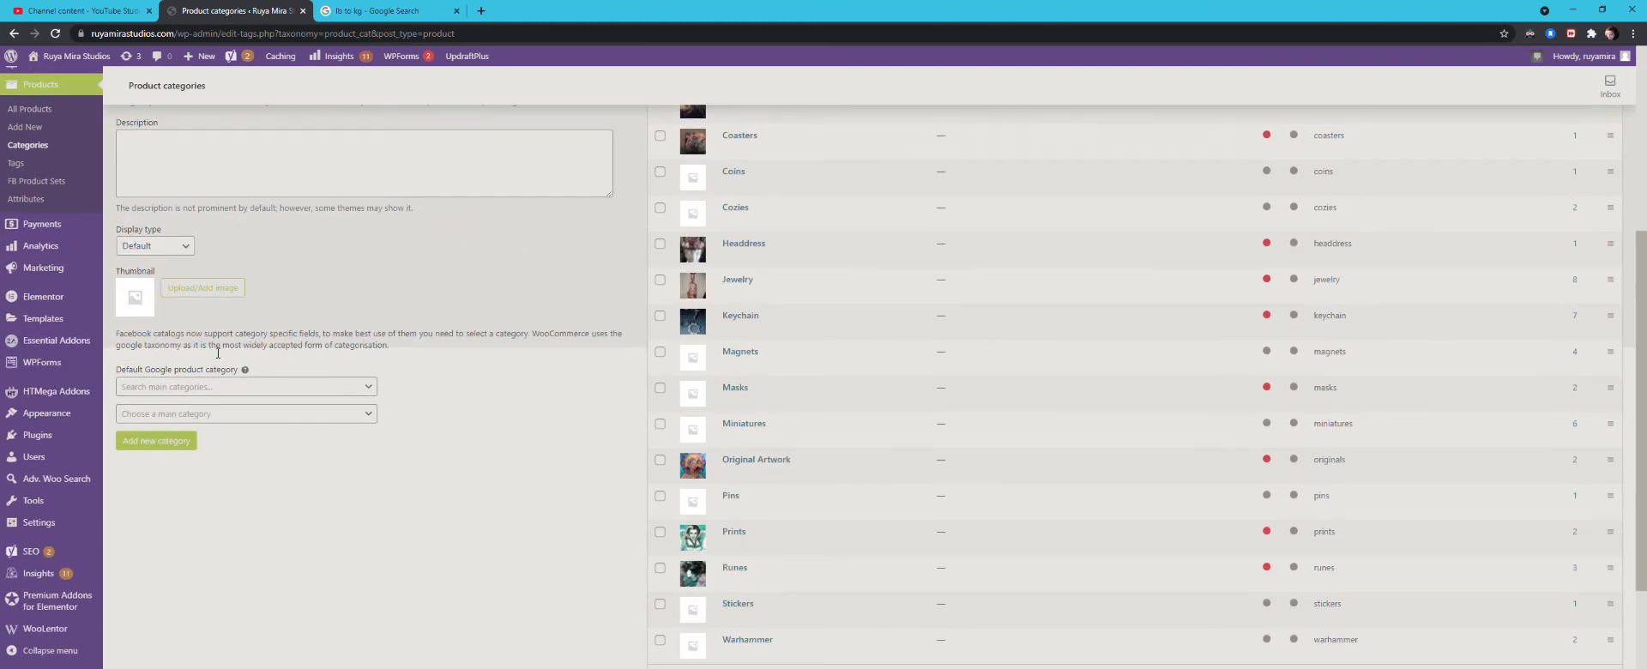
# Step: View the live site's Shop page in a separate tab, examine how the product categories are displayed, and close it
pyautogui.moveTo(17, 412)
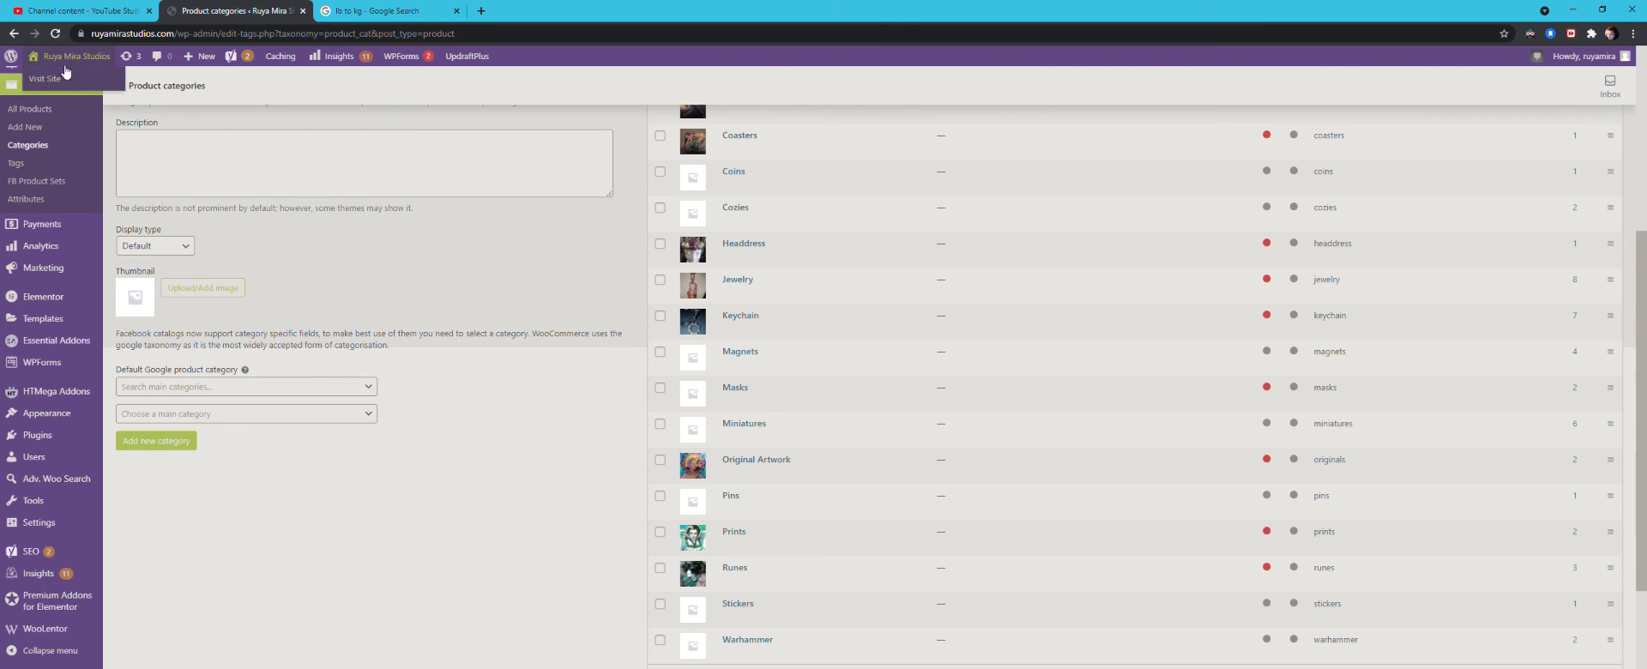
pyautogui.click(85, 89)
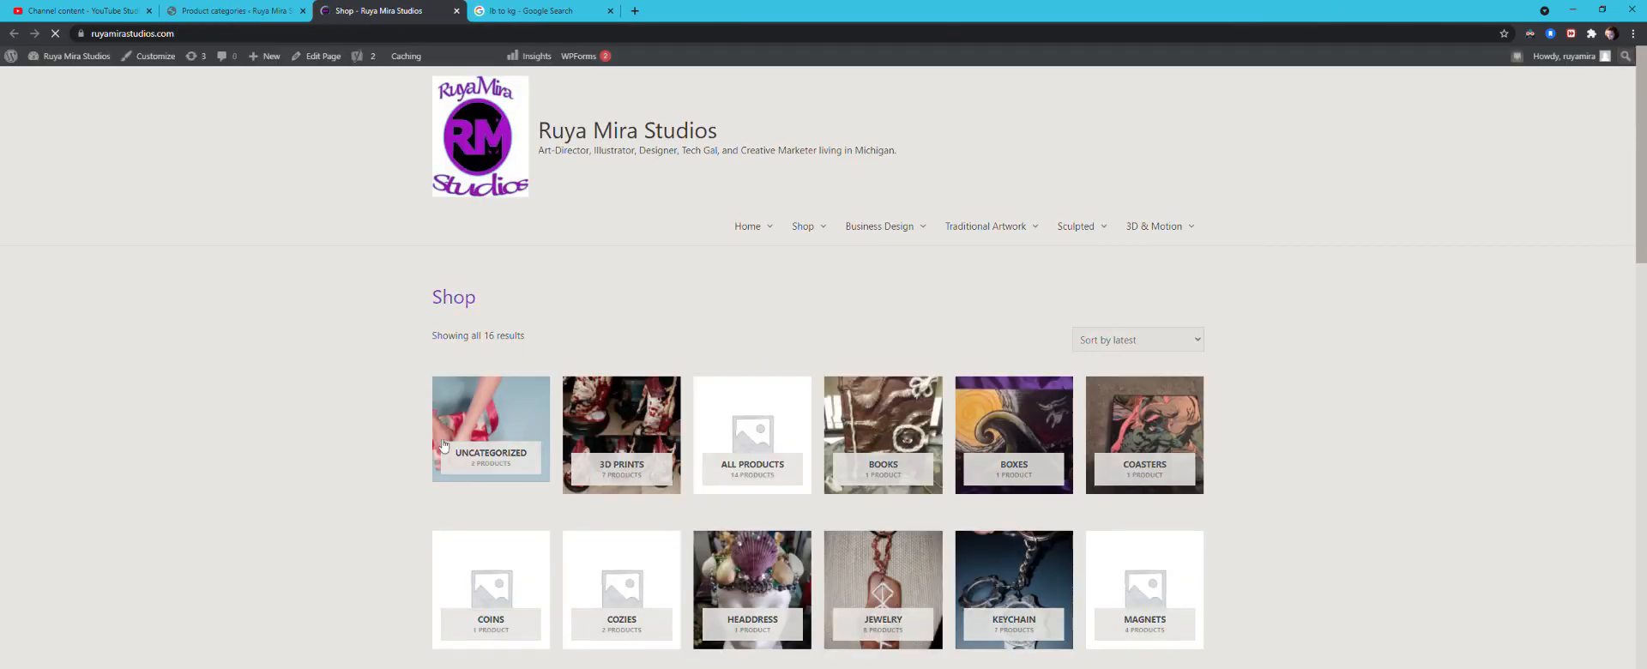
pyautogui.scroll(-3, 282, 409)
pyautogui.scroll(1, 326, 399)
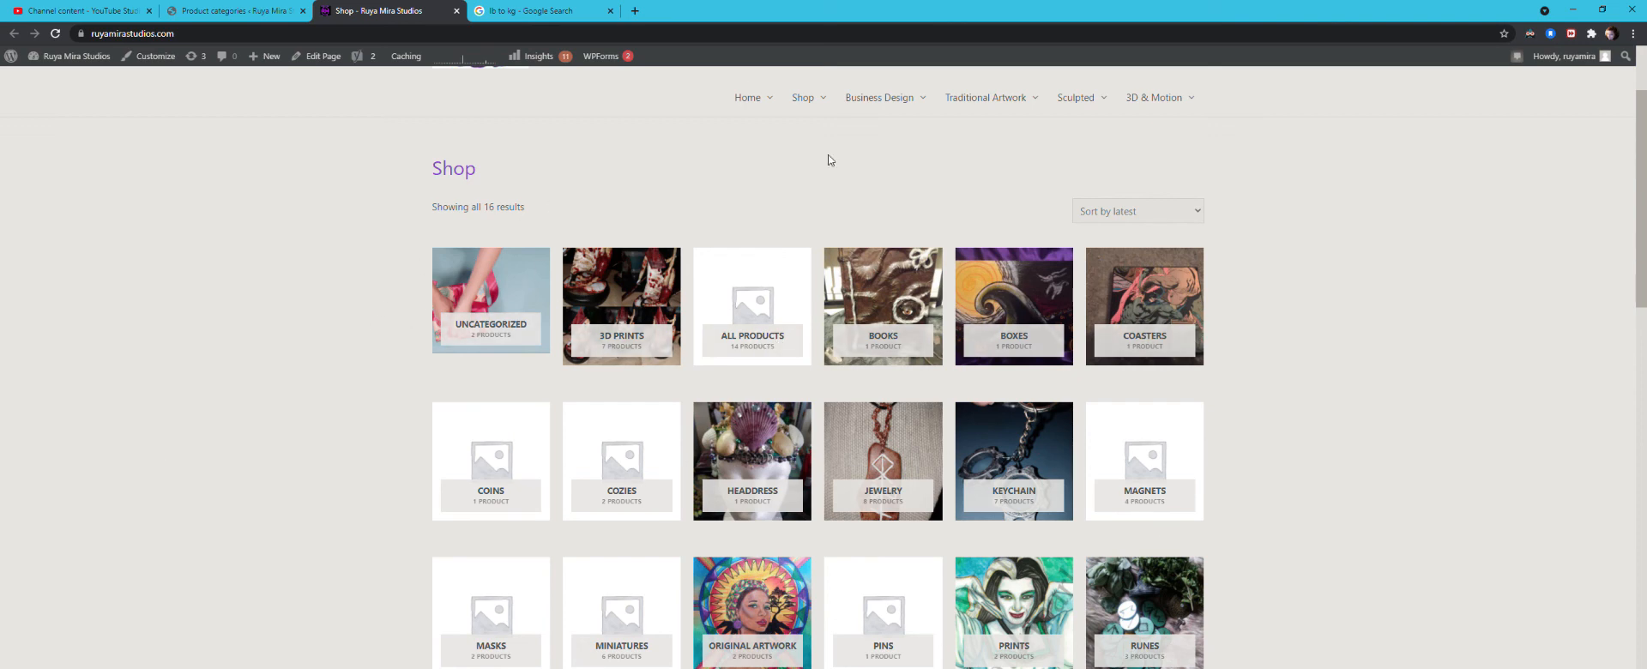
pyautogui.click(458, 11)
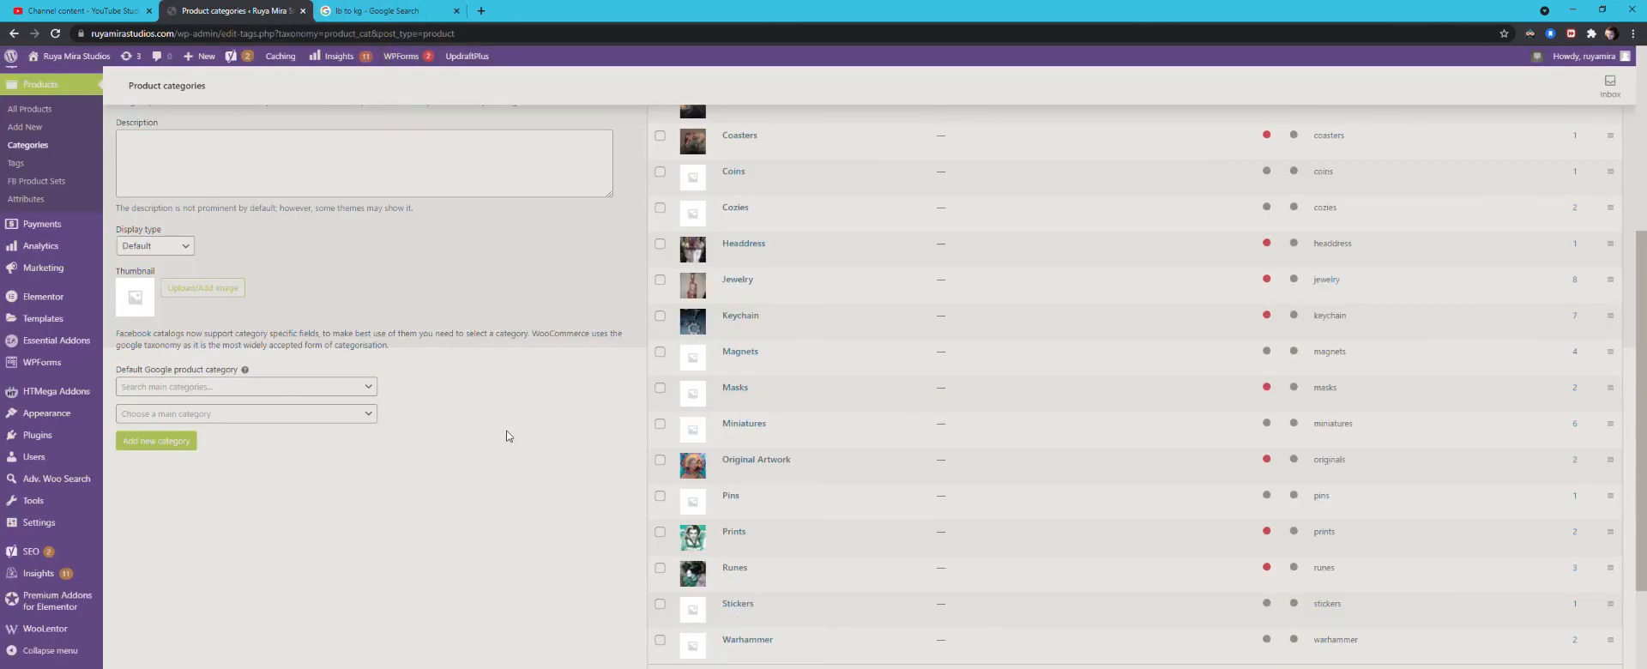